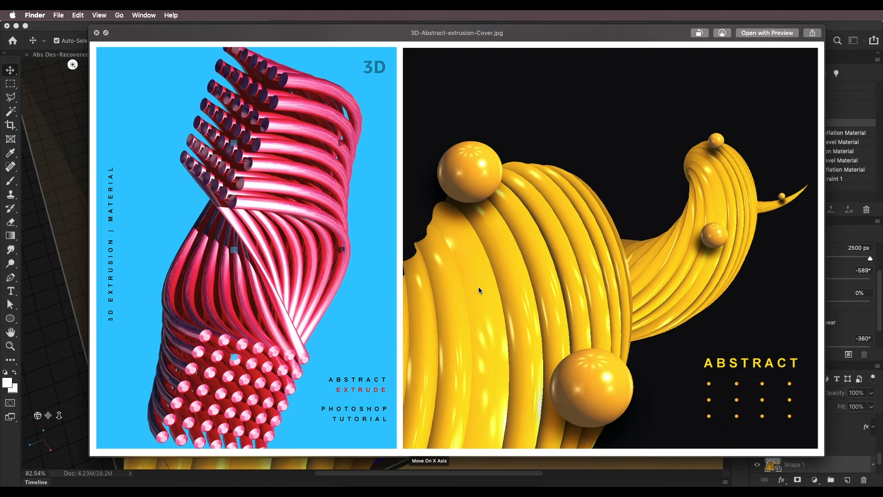
Close the cover image preview and examine the three pink extruded designs in Abs Des-Recovered.psd
key(space)
click(175, 186)
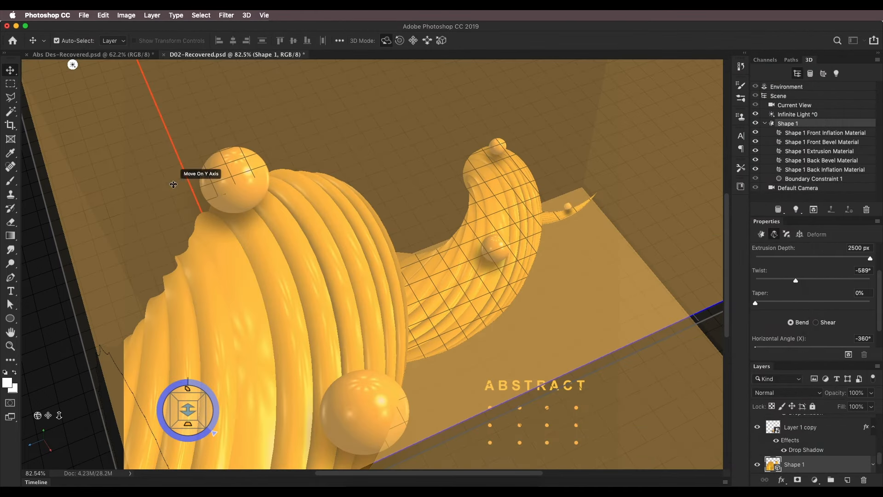
click(145, 55)
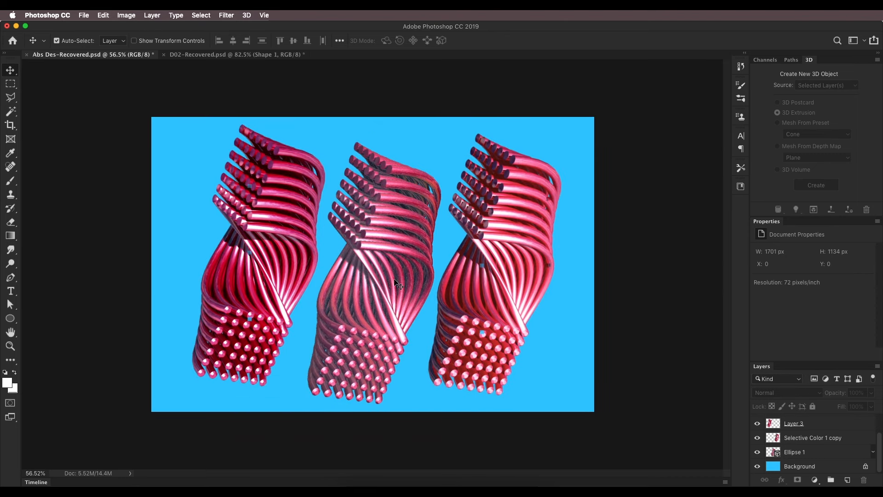
scroll(241, 244, up, 1)
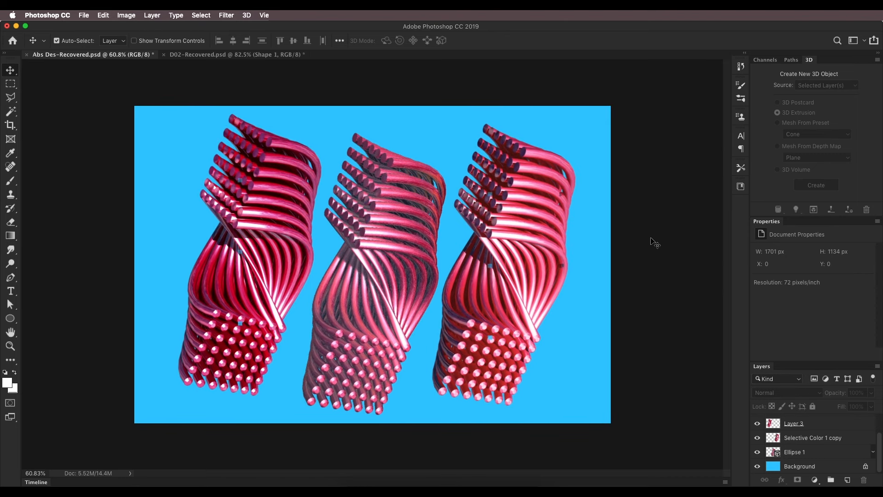
scroll(511, 240, up, 1)
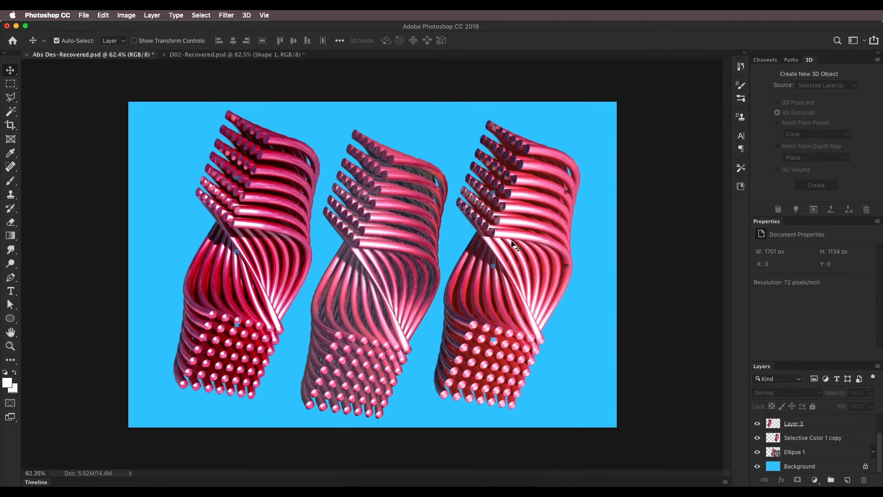
scroll(348, 249, up, 2)
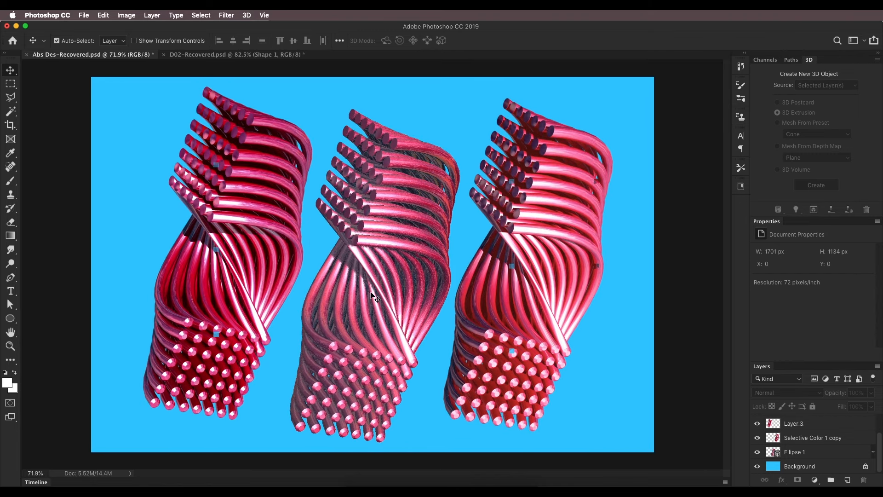
Compare the three design versions by selecting the middle extrusion and toggling visibility of the Selective Color 1 copy and Layer 3 layers
click(391, 259)
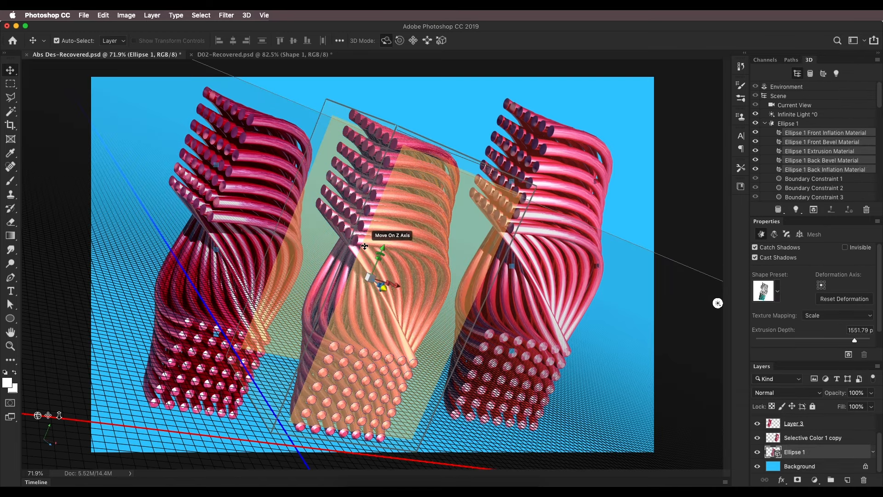
click(777, 439)
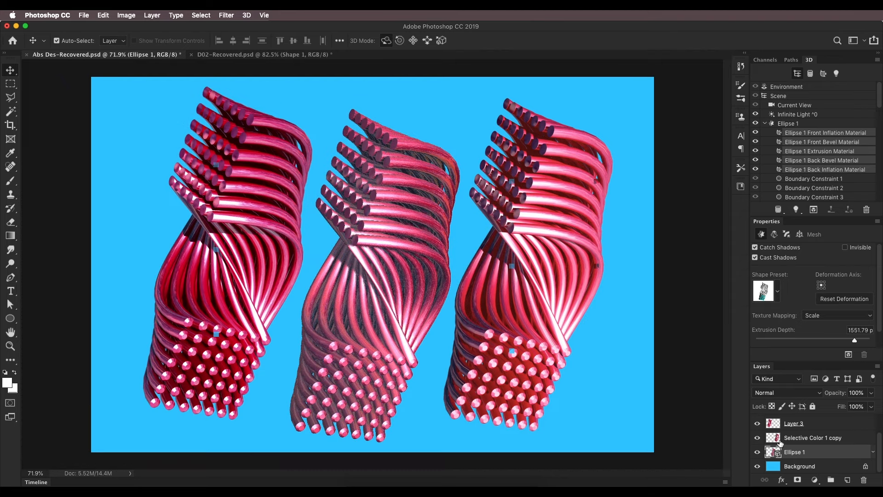
click(758, 438)
click(757, 438)
click(757, 423)
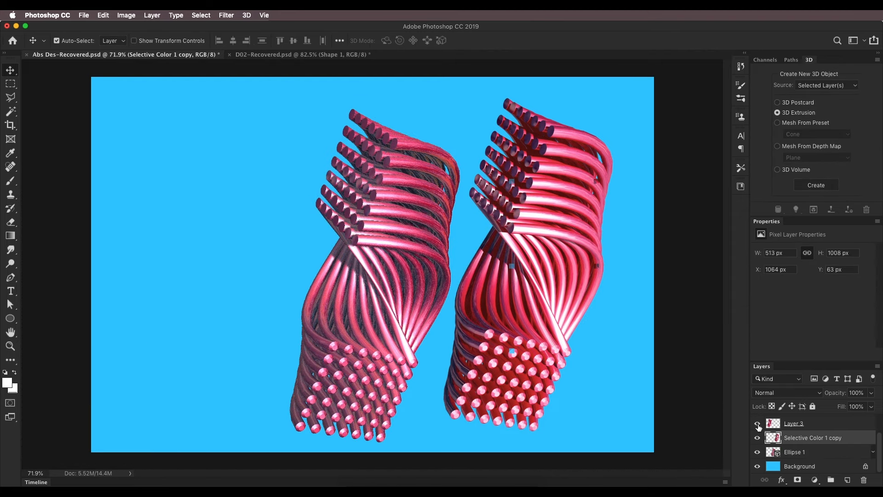
click(757, 423)
scroll(289, 249, up, 1)
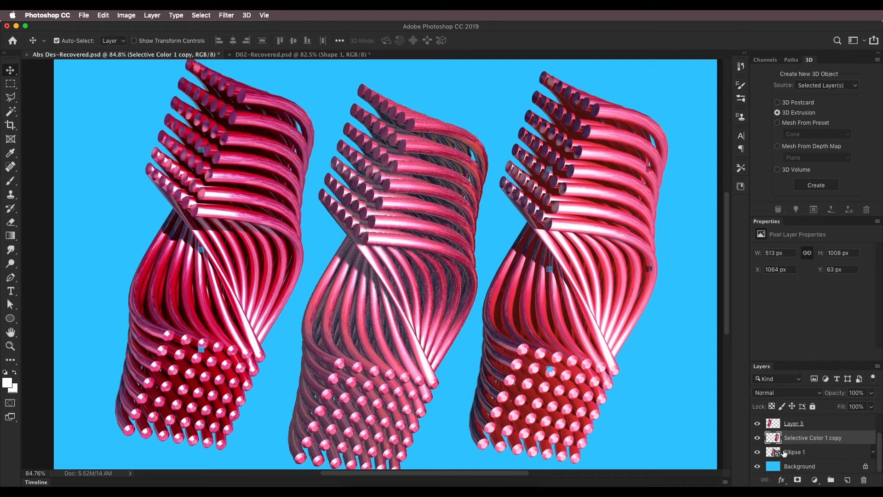
click(758, 423)
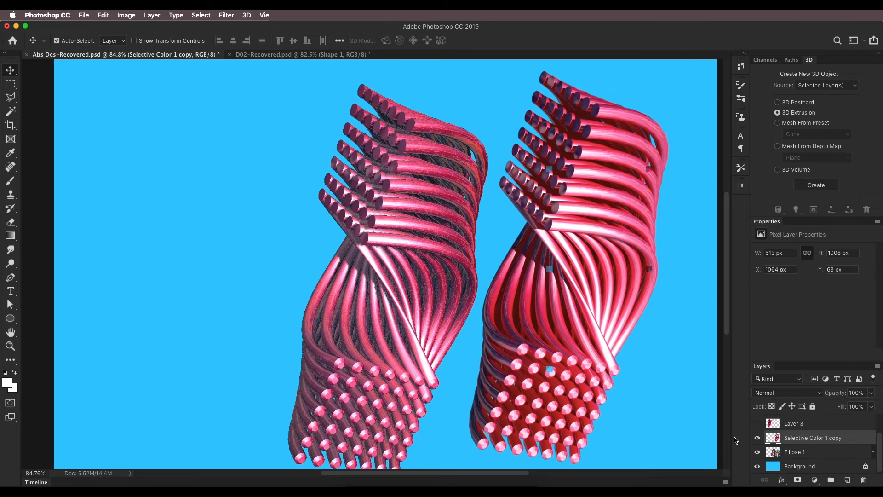
click(757, 423)
click(757, 437)
click(757, 437)
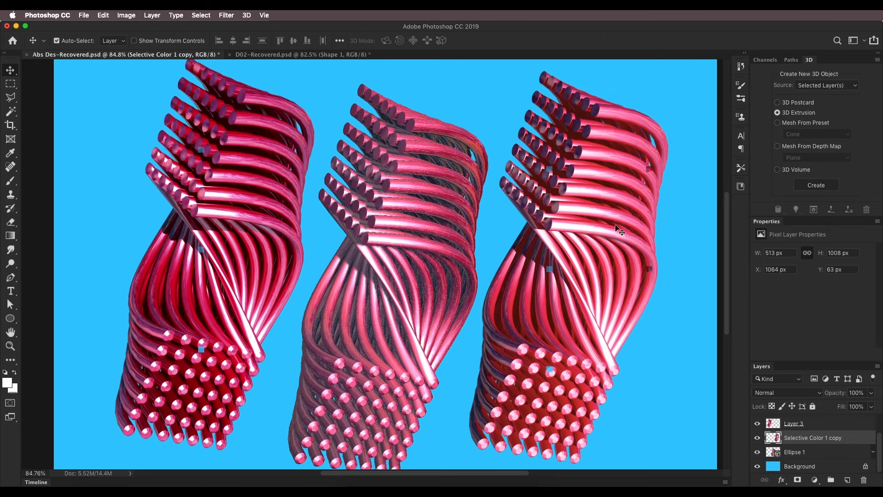
Switch to Finder and preview D01.psd in the Extrude abstract Design 02 folder
click(357, 482)
click(690, 290)
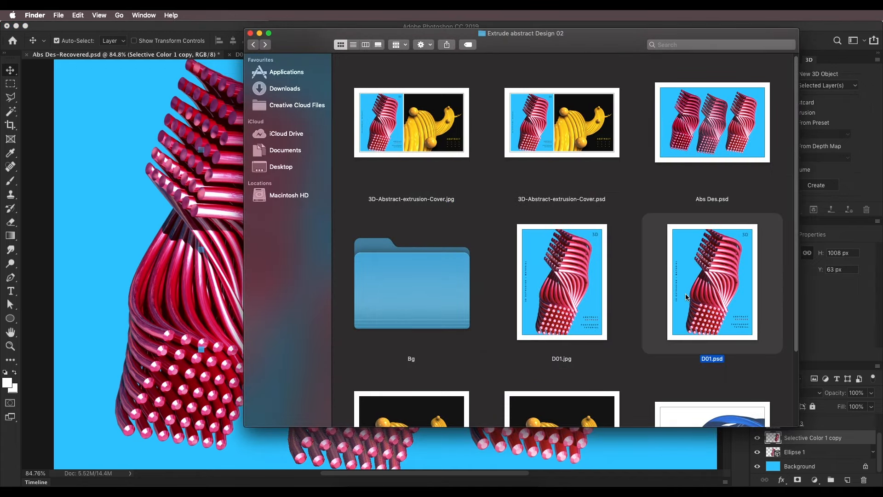
key(space)
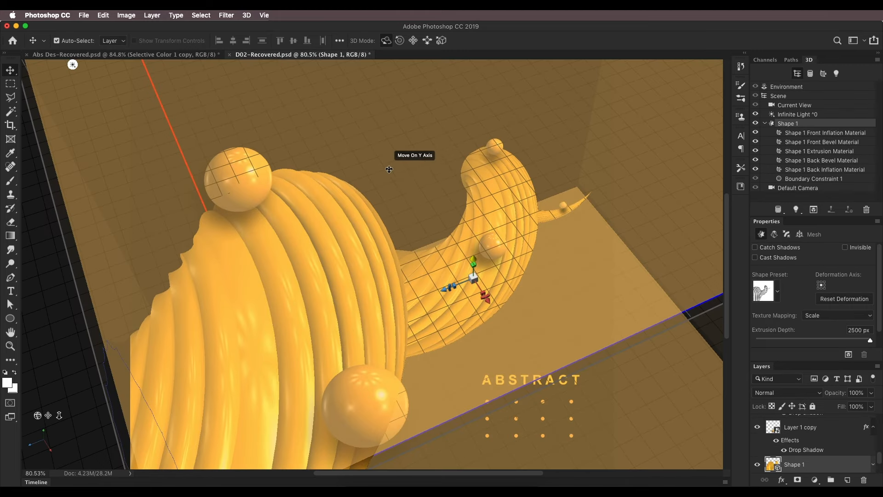
Examine the yellow 3D artwork in D02-Recovered.psd, hiding the 3D guides with the Rectangular Marquee tool before returning to the Move tool
scroll(395, 179, down, 10)
scroll(398, 189, up, 8)
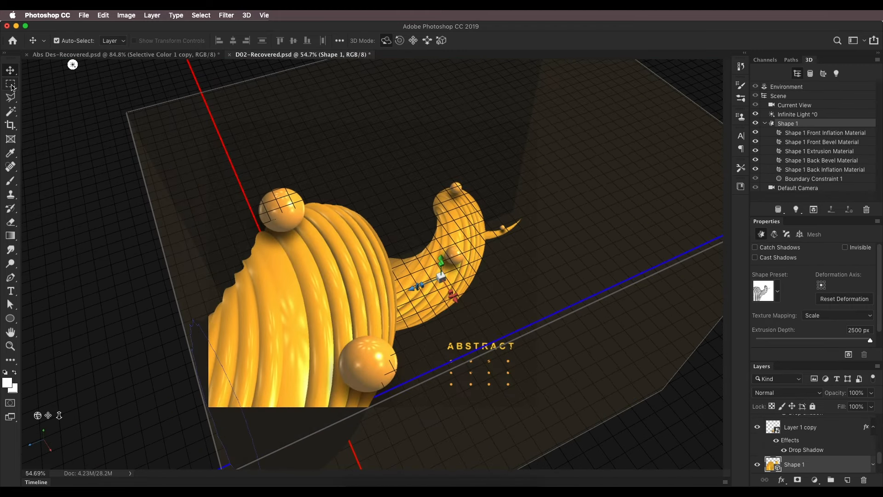
click(11, 86)
right_click(12, 86)
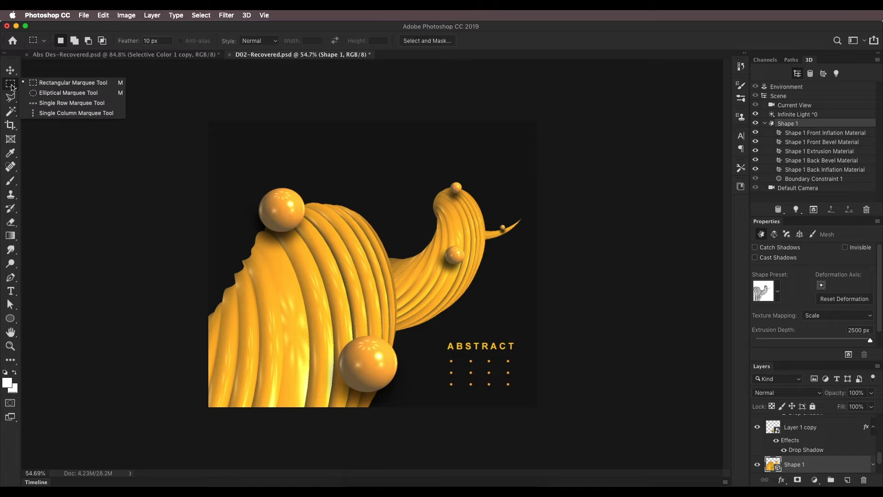
scroll(394, 272, up, 2)
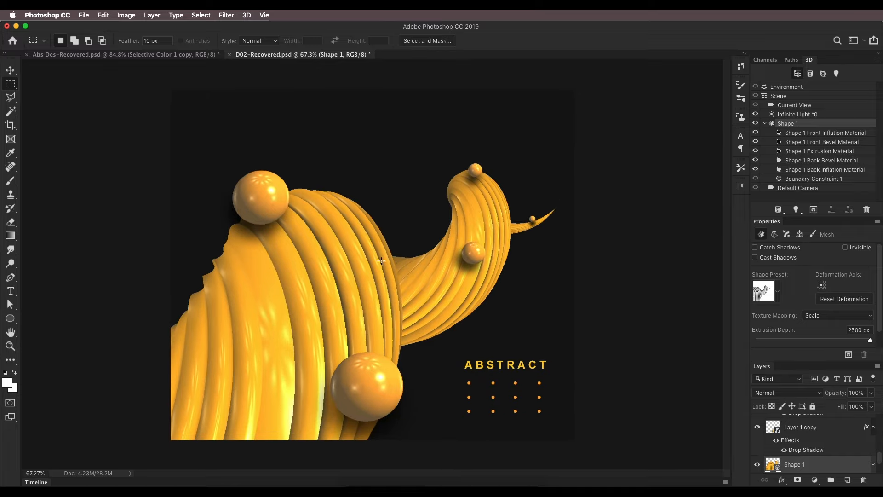
click(11, 71)
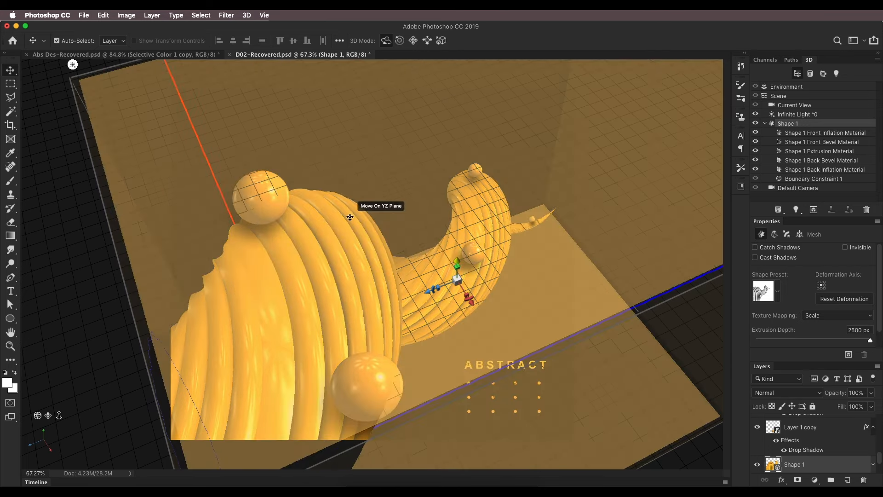
scroll(351, 217, down, 5)
scroll(359, 222, up, 4)
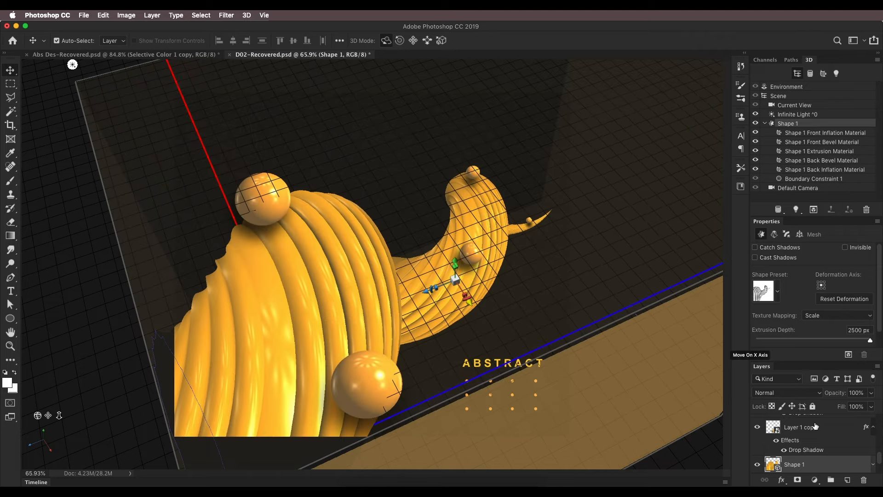
Select Layer 1 copy and examine the spheres and twisted yellow form up close
click(769, 428)
scroll(293, 202, down, 2)
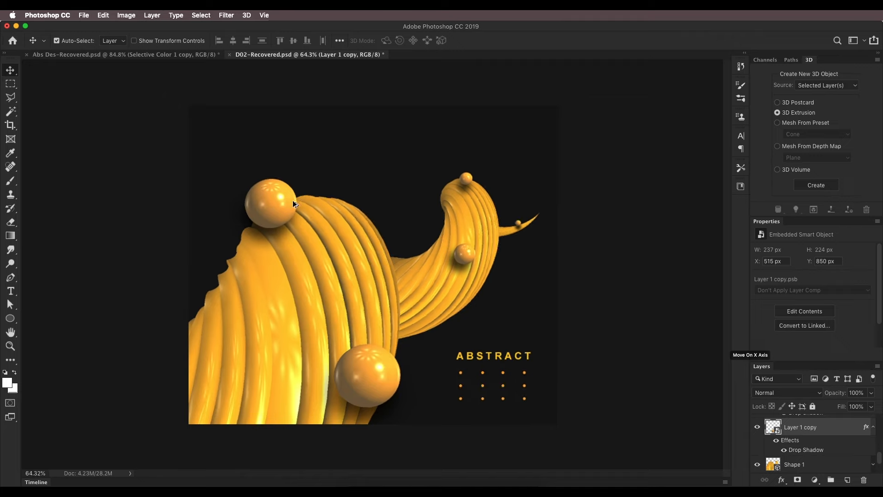
scroll(276, 196, up, 5)
scroll(539, 245, down, 5)
scroll(540, 246, up, 5)
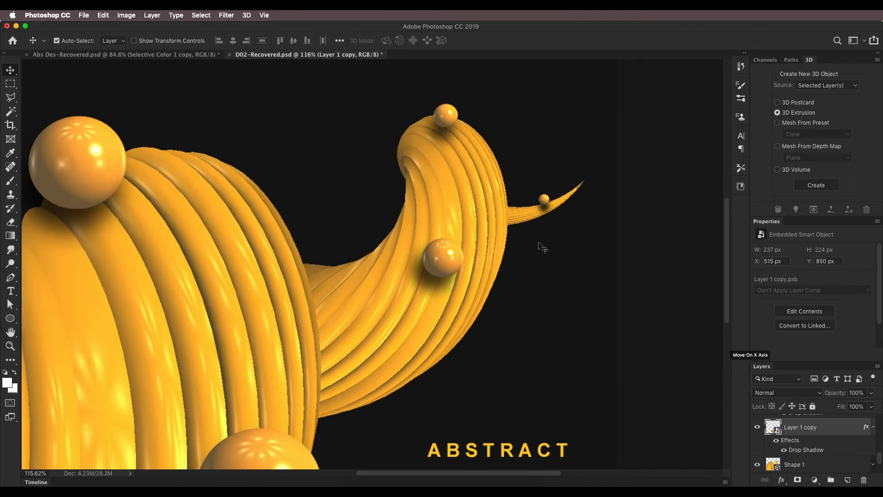
scroll(375, 256, down, 2)
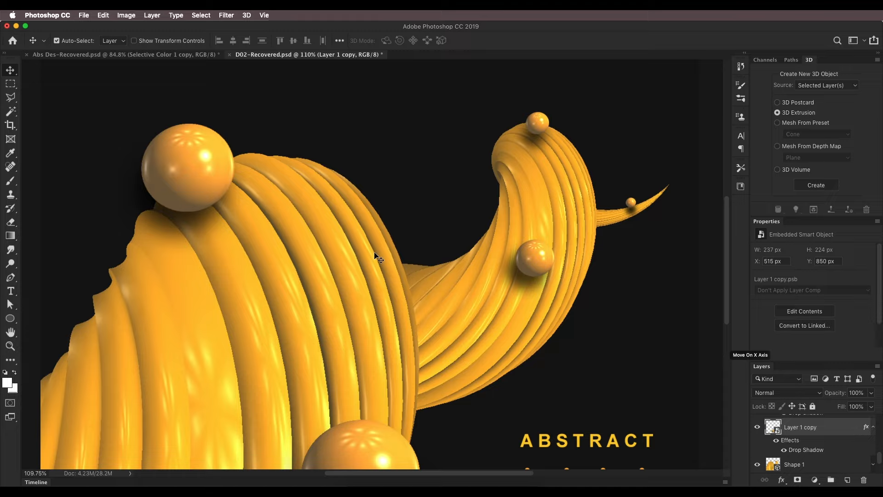
Create a new 600 × 400 mm landscape document at 72 pixels/inch, RGB Color 8 bit, with a white background
click(82, 17)
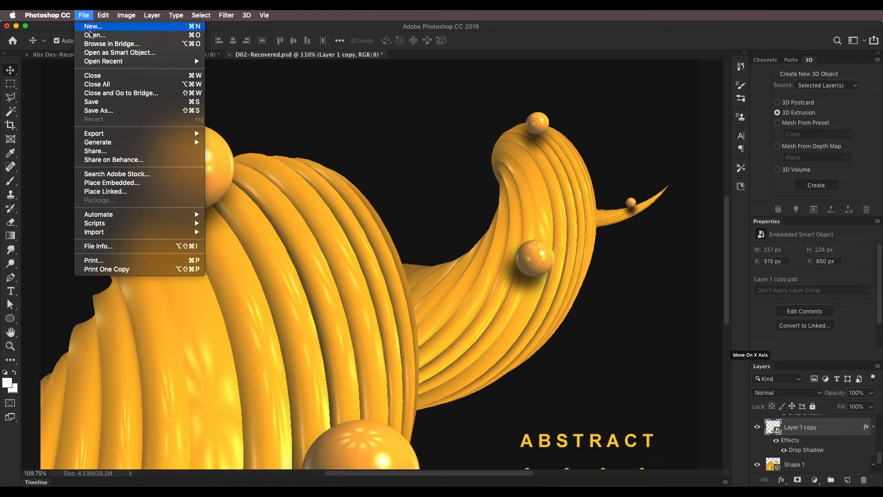
click(92, 26)
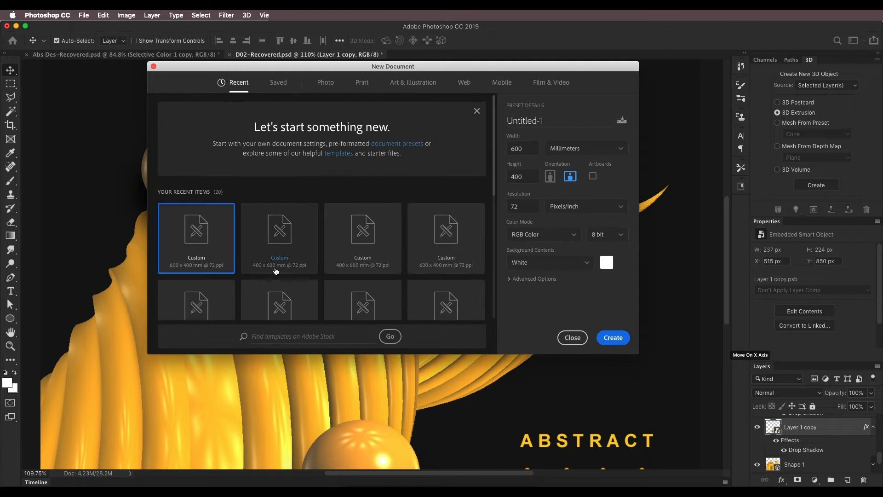
click(619, 338)
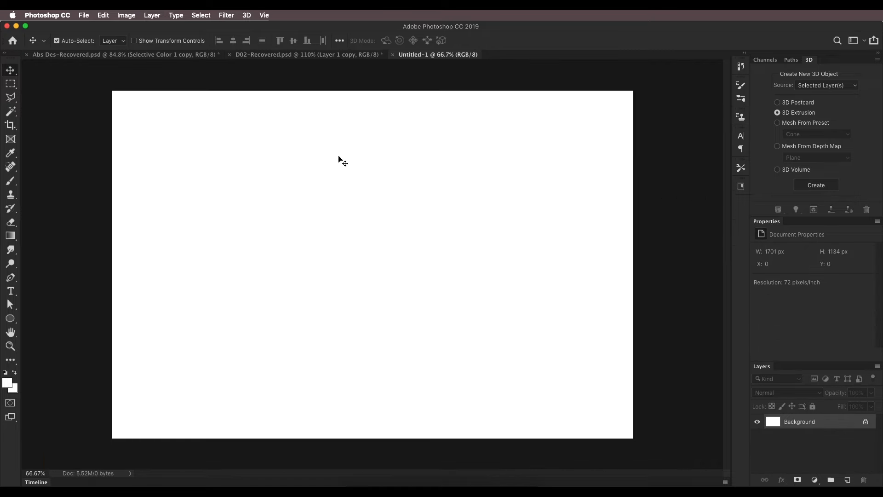
Return to Abs Des-Recovered.psd and examine the round rod ends of the middle extrusion
key(ctrl+Tab)
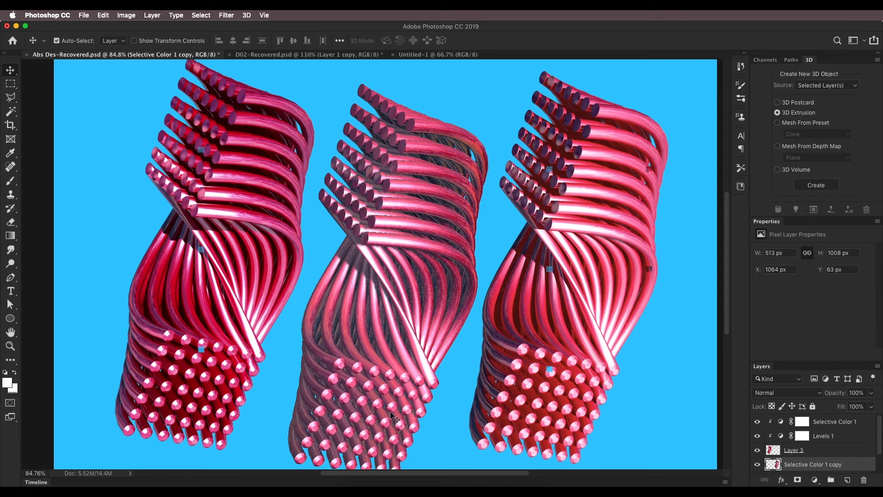
scroll(389, 381, up, 5)
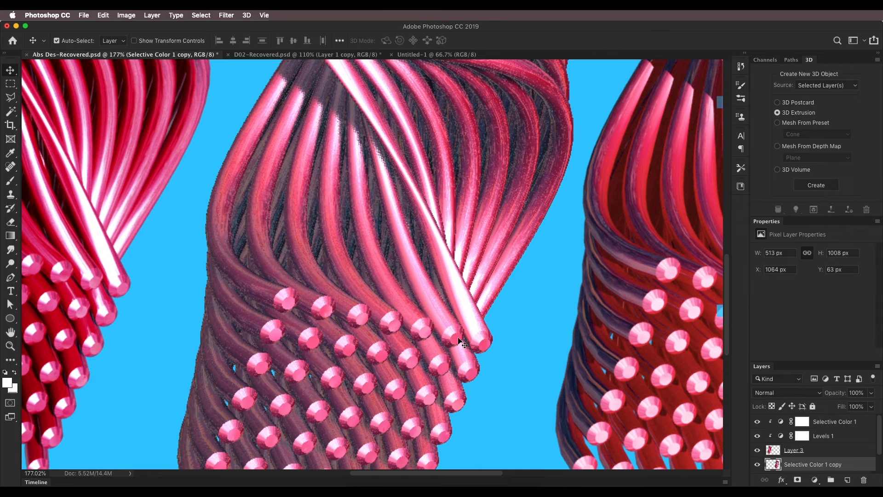
scroll(318, 441, down, 5)
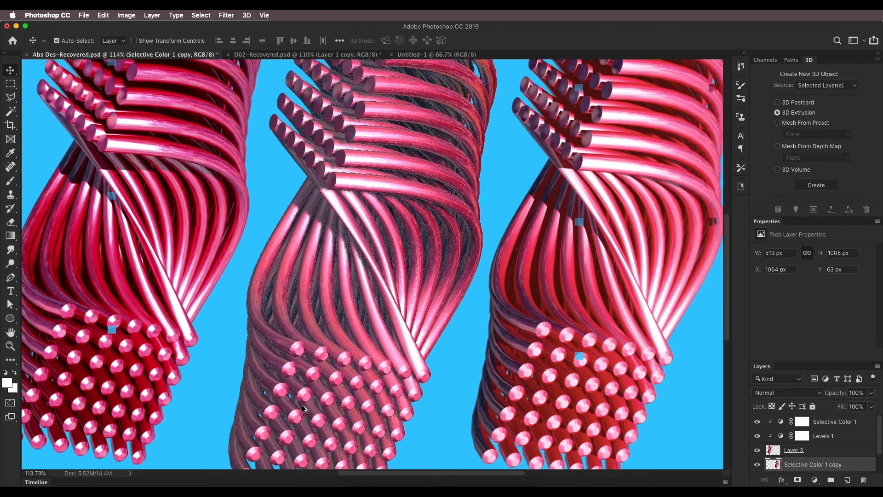
scroll(302, 405, up, 4)
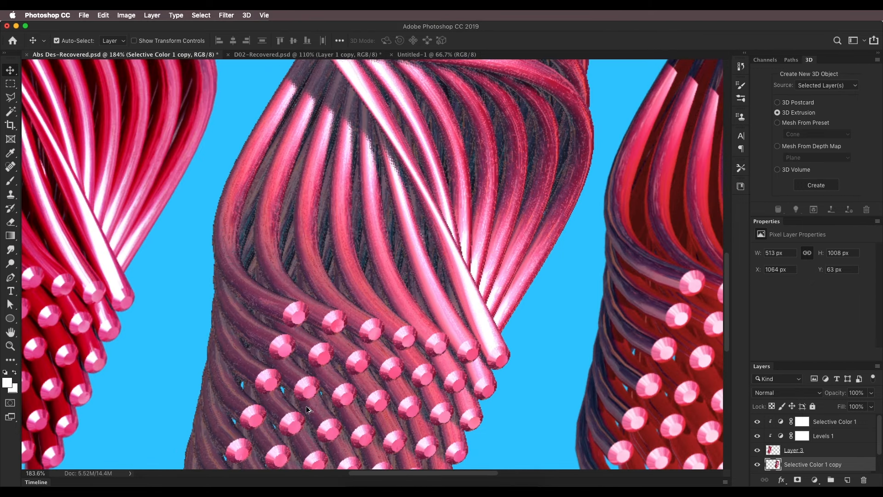
In the Untitled-1 document, draw a circle about 85 px wide left of the canvas centre with the Ellipse tool
click(415, 54)
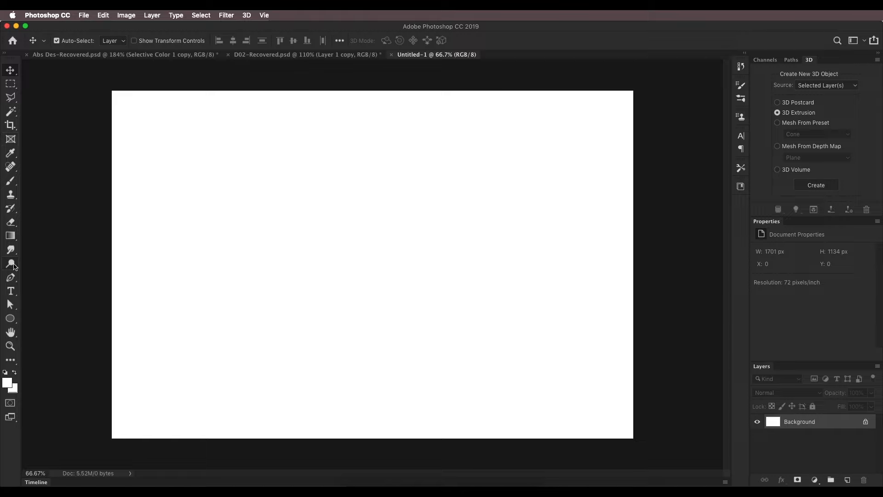
click(10, 318)
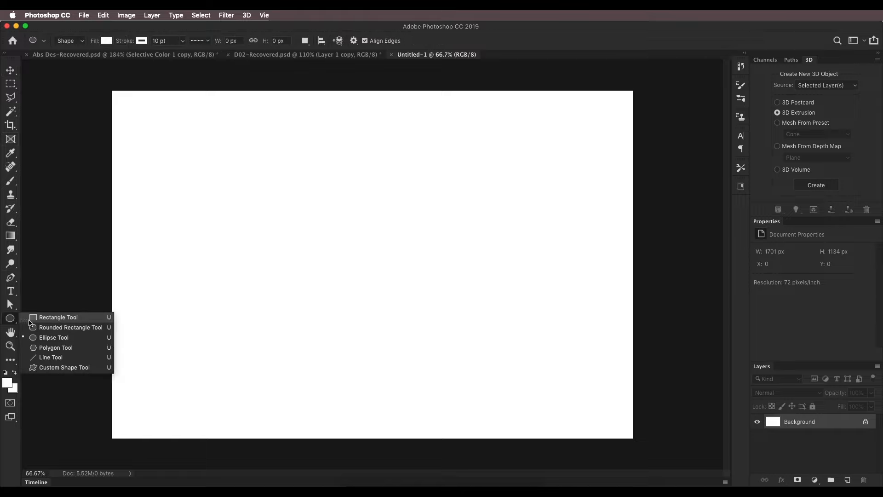
click(50, 337)
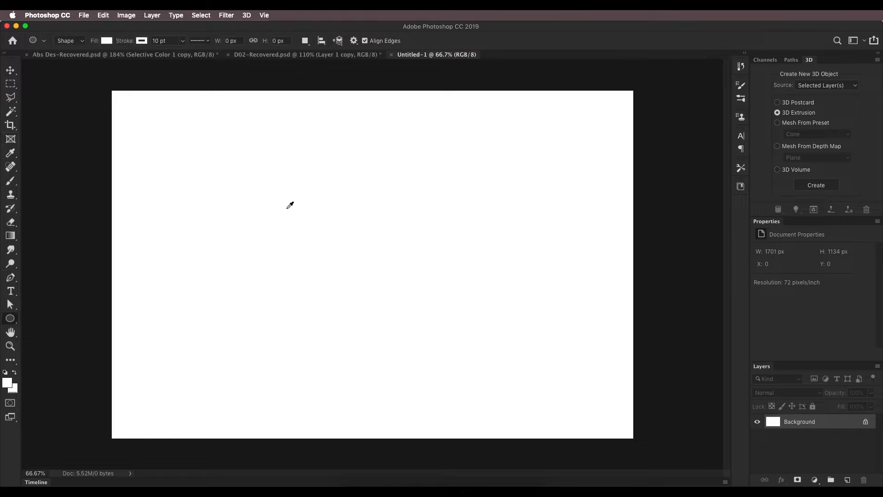
drag(285, 207, 311, 233)
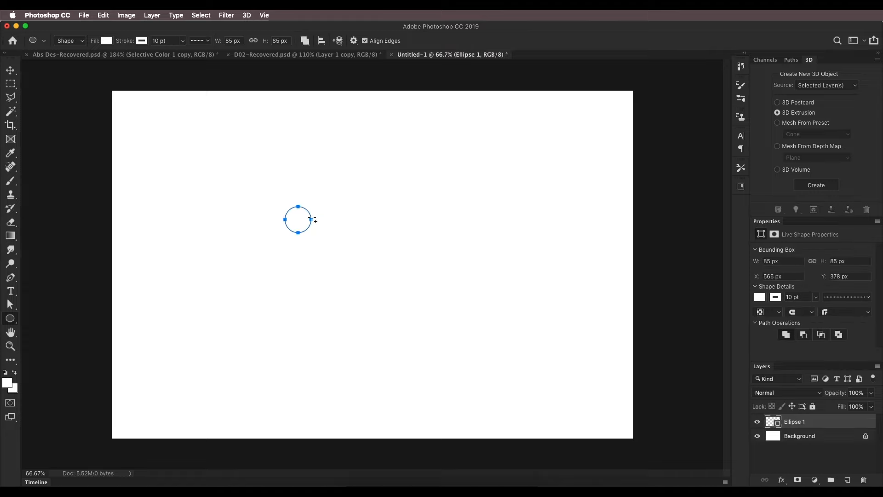
Fill the circle with pure red and remove its stroke
click(107, 41)
click(61, 102)
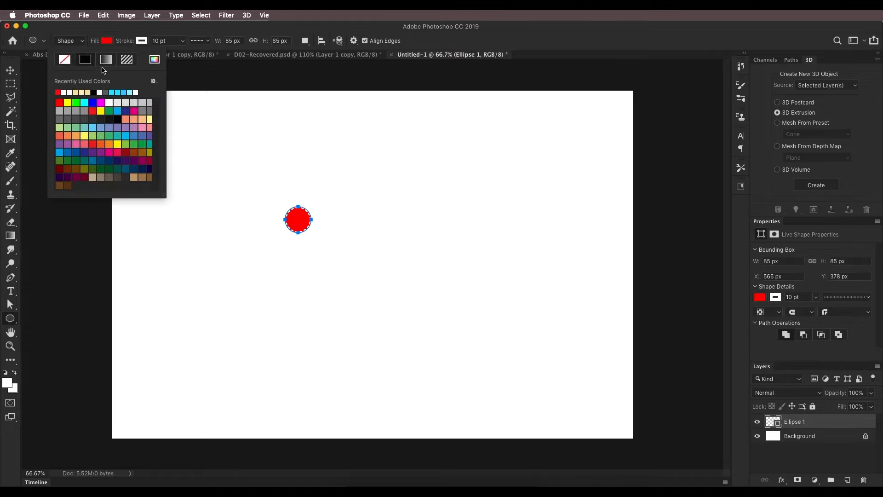
drag(127, 39, 129, 38)
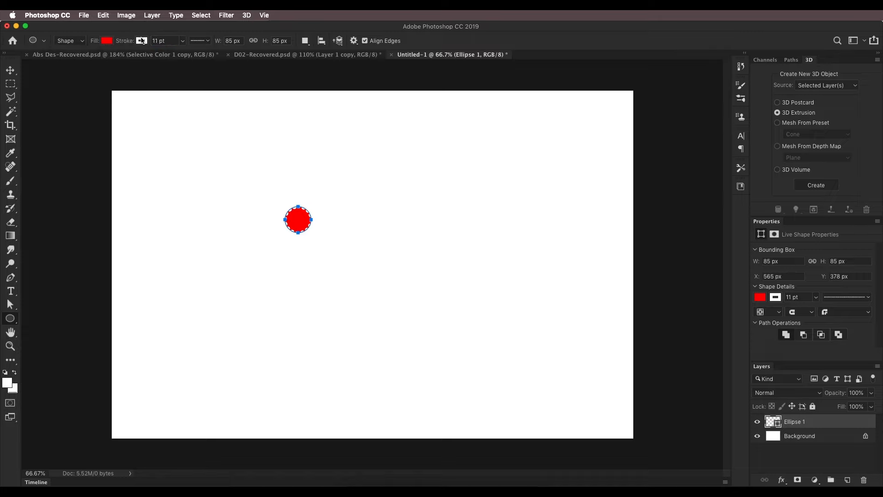
click(142, 41)
click(101, 62)
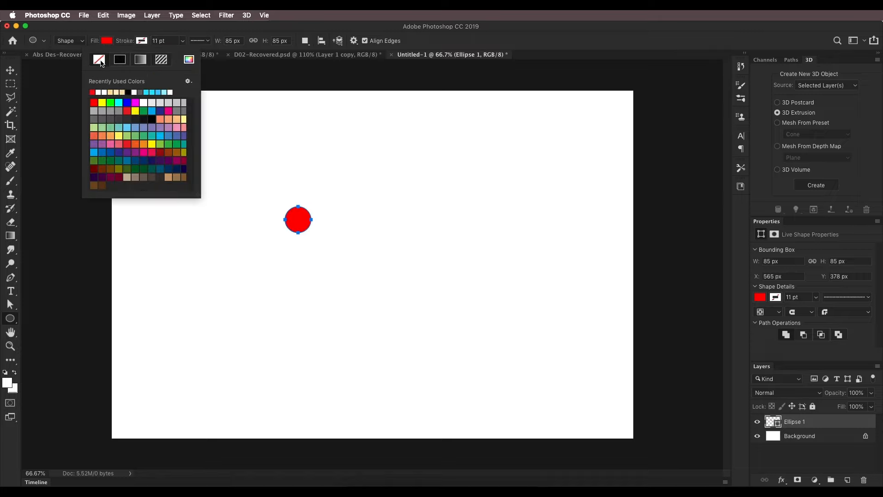
Move the red circle to about X 461, Y 268 px and duplicate it rightward into an evenly spaced row of seven
click(118, 40)
click(11, 70)
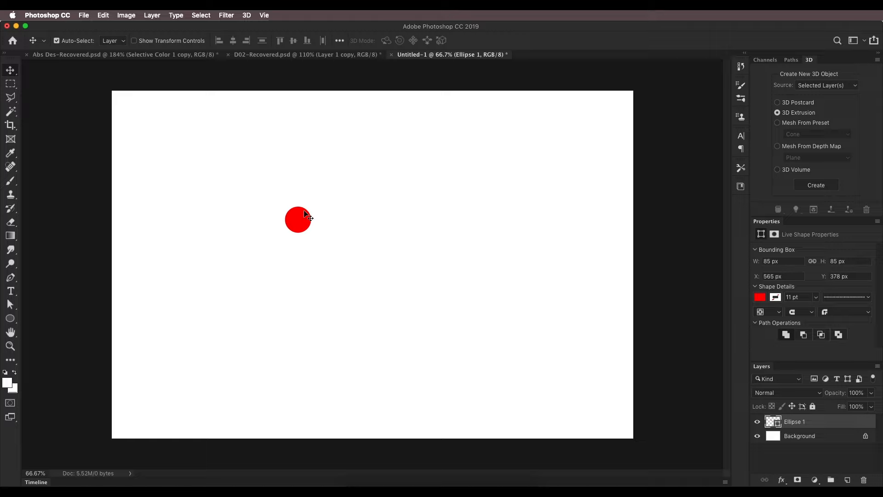
drag(303, 223, 272, 189)
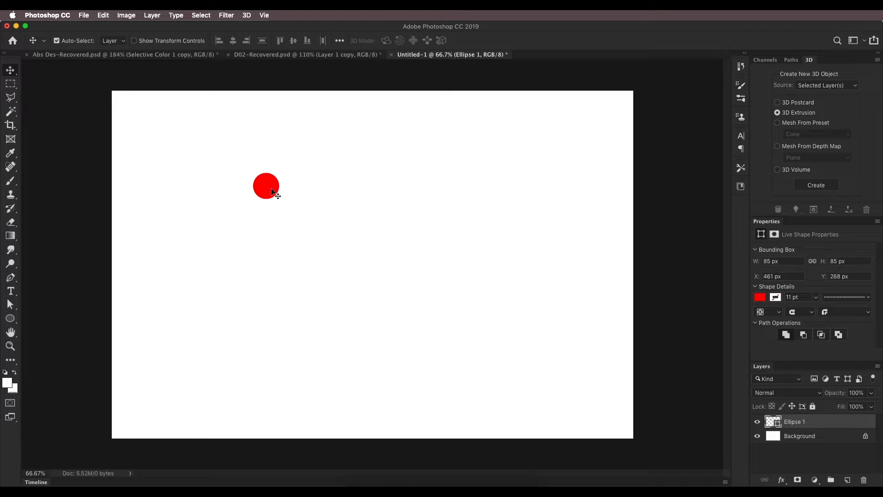
drag(273, 191, 448, 194)
Select all seven circle layers and duplicate the row downward six times to build an evenly spaced 7 × 7 grid
scroll(844, 421, down, 5)
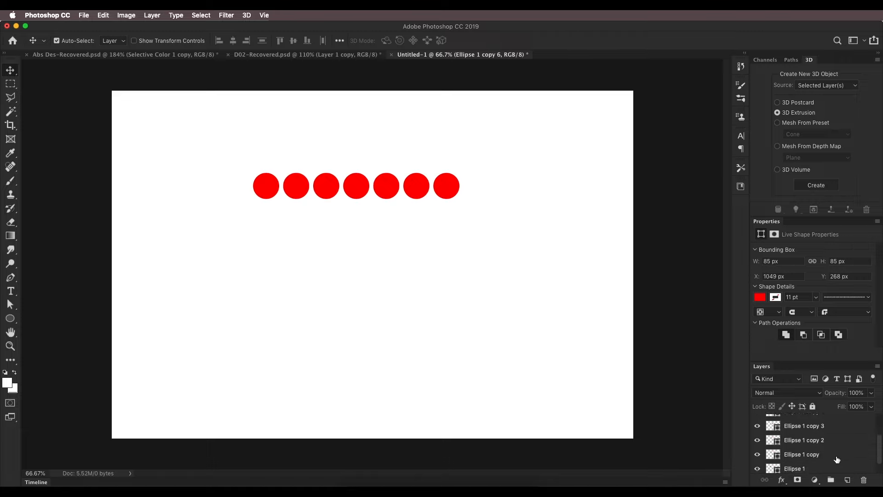
click(835, 464)
scroll(832, 455, up, 5)
shift+click(831, 423)
drag(328, 184, 354, 245)
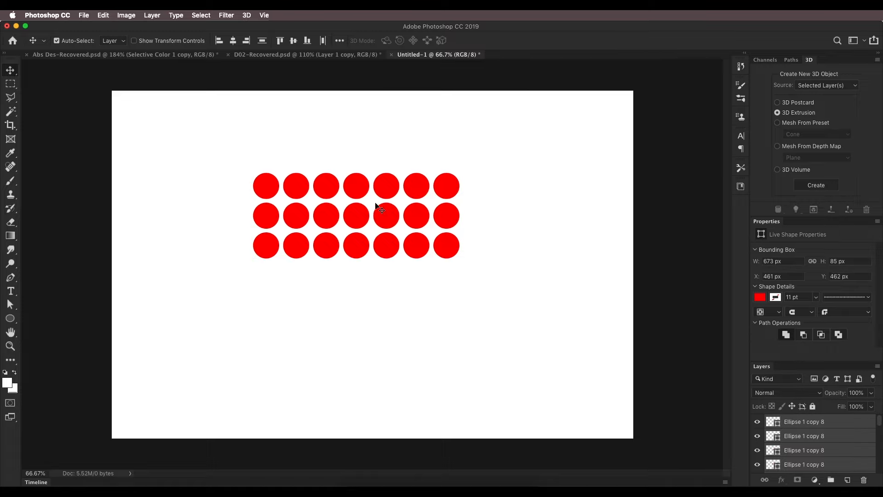
drag(363, 248, 393, 370)
Select the grid's ellipse layers down to the original Ellipse 1 and combine them into one shape layer with Merge Shapes
scroll(368, 342, down, 4)
scroll(410, 346, up, 4)
scroll(373, 262, down, 3)
scroll(373, 262, up, 2)
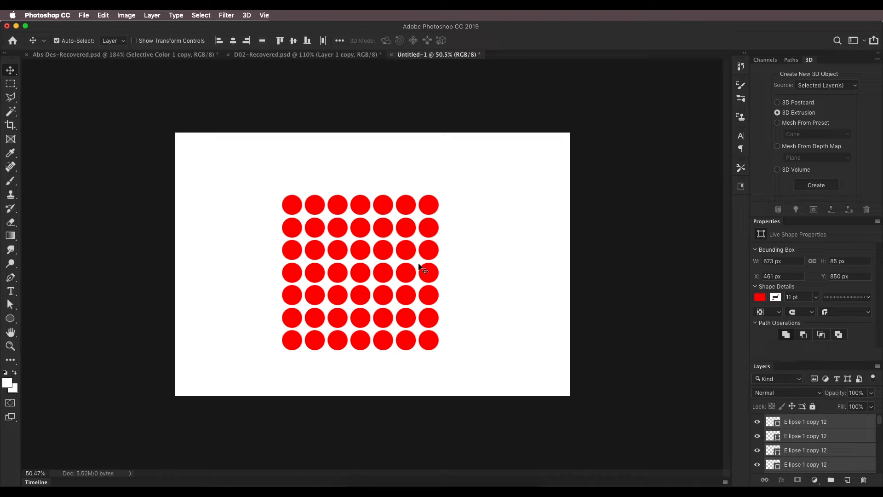
click(825, 454)
scroll(825, 454, down, 1)
scroll(825, 455, up, 1)
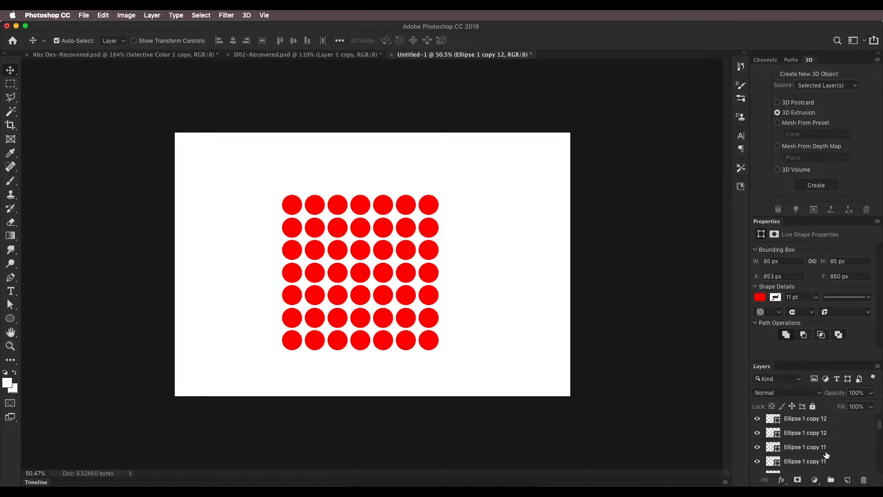
scroll(826, 453, up, 1)
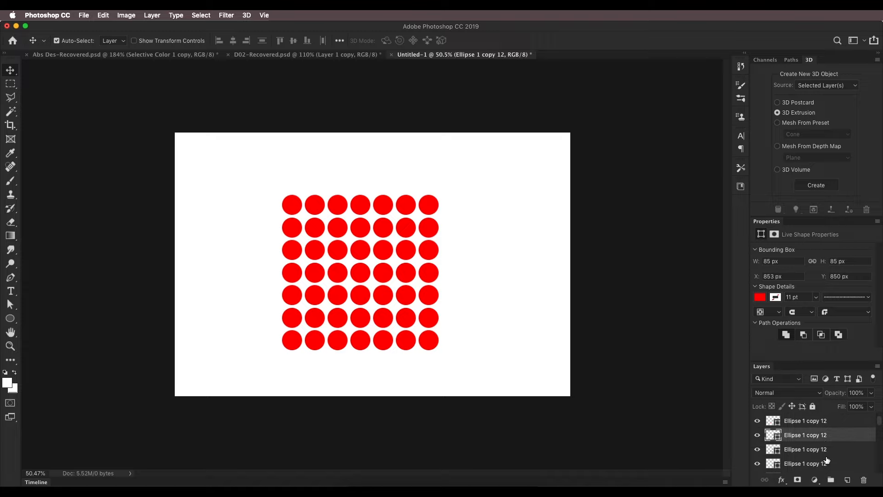
click(845, 421)
scroll(844, 428, down, 4)
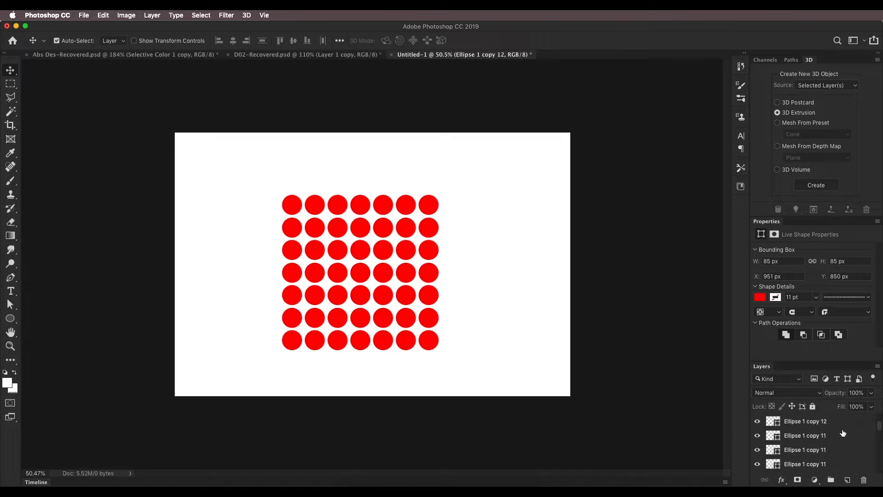
scroll(841, 439, down, 5)
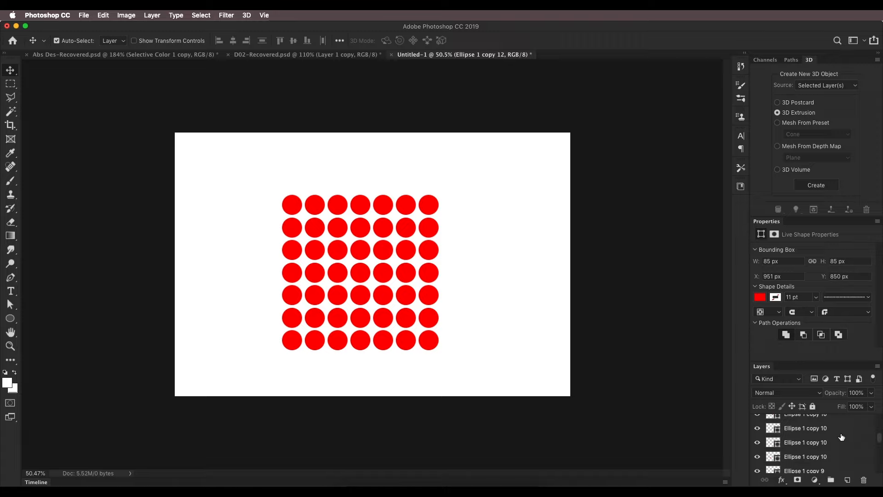
scroll(839, 452, down, 8)
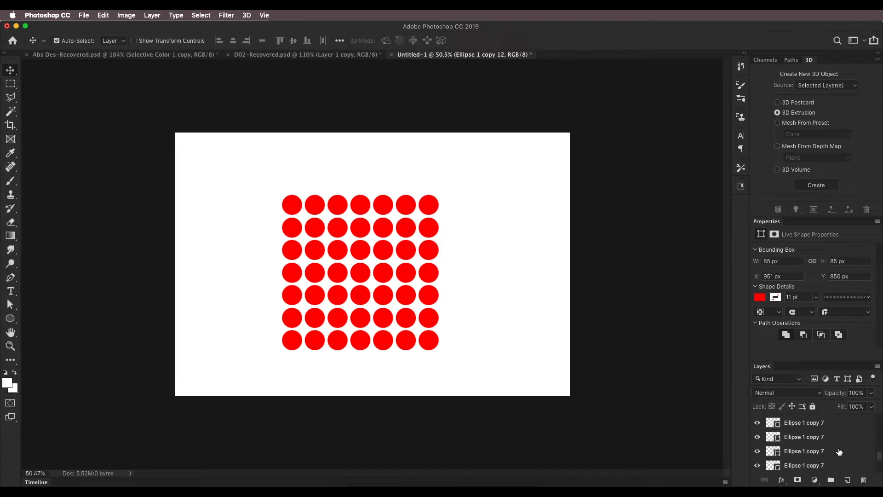
shift+click(838, 452)
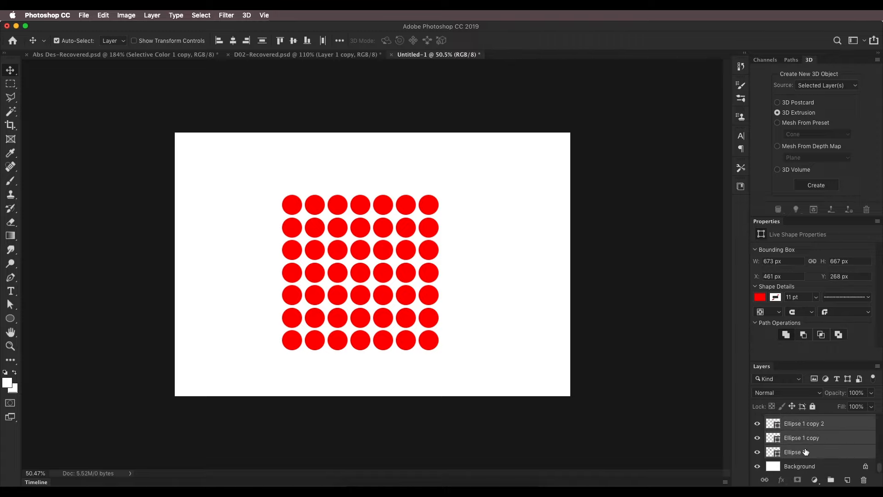
right_click(831, 443)
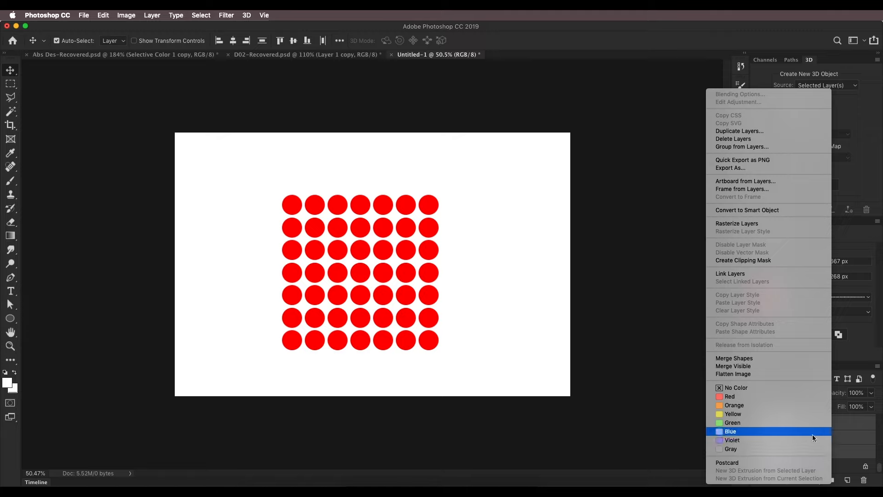
click(758, 359)
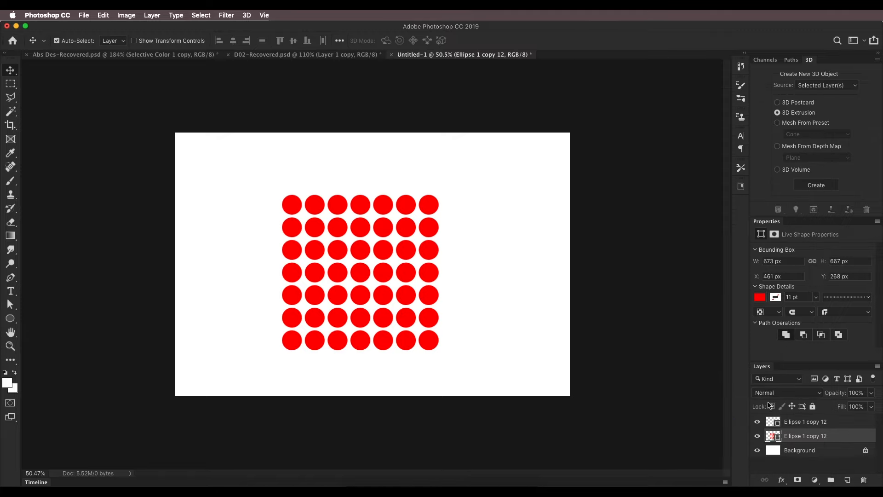
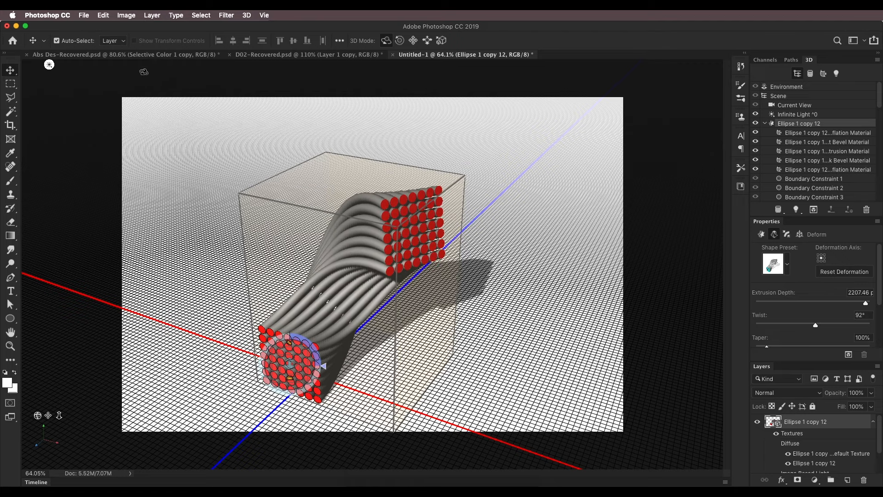
Orbit the 3D camera to tilt the extrusion diagonally, comparing it with the pink tube design in Abs Des-Recovered.psd
click(147, 57)
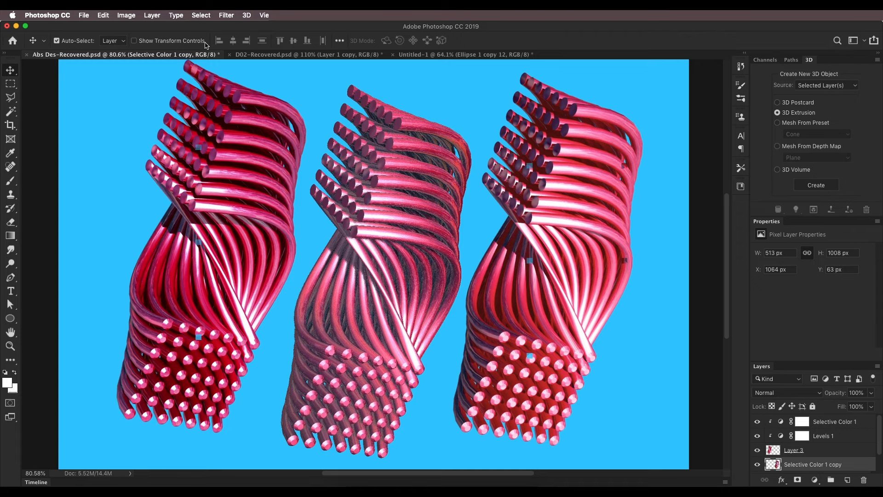
click(251, 54)
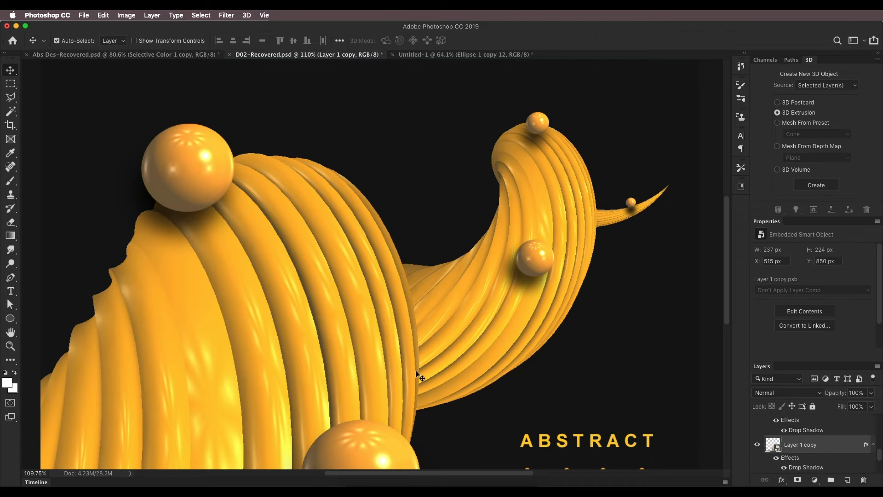
click(440, 55)
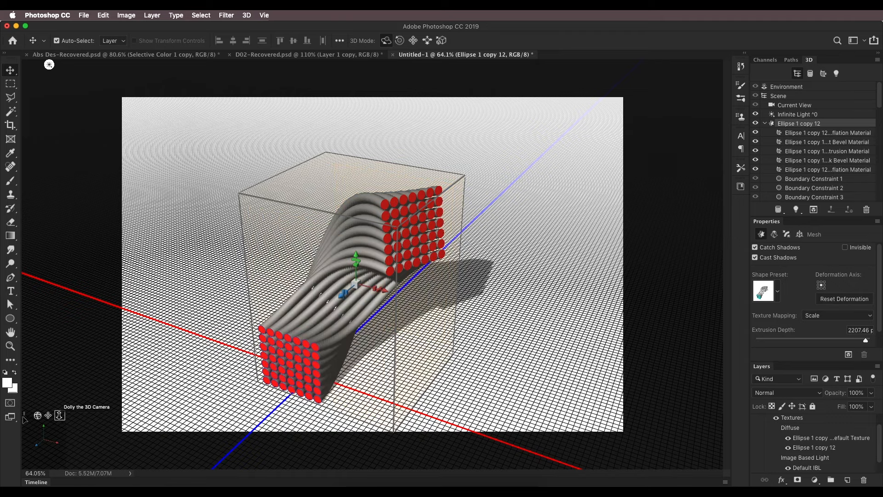
drag(49, 64, 499, 64)
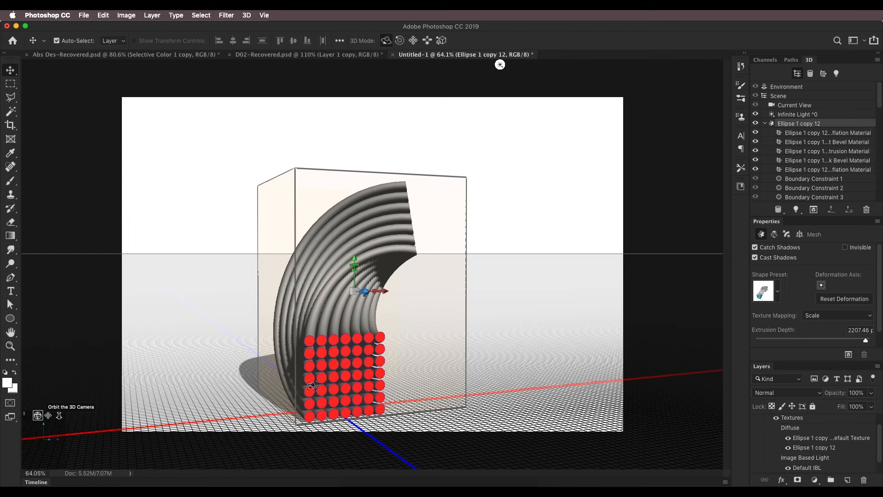
click(137, 56)
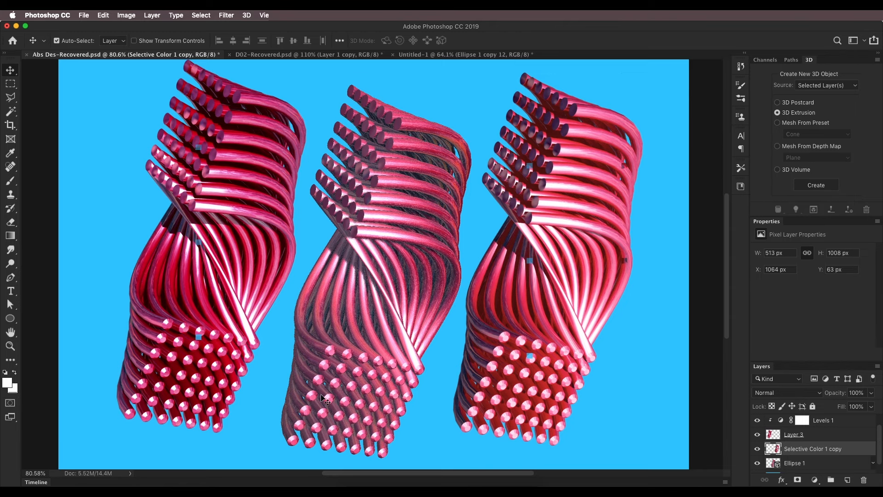
click(416, 54)
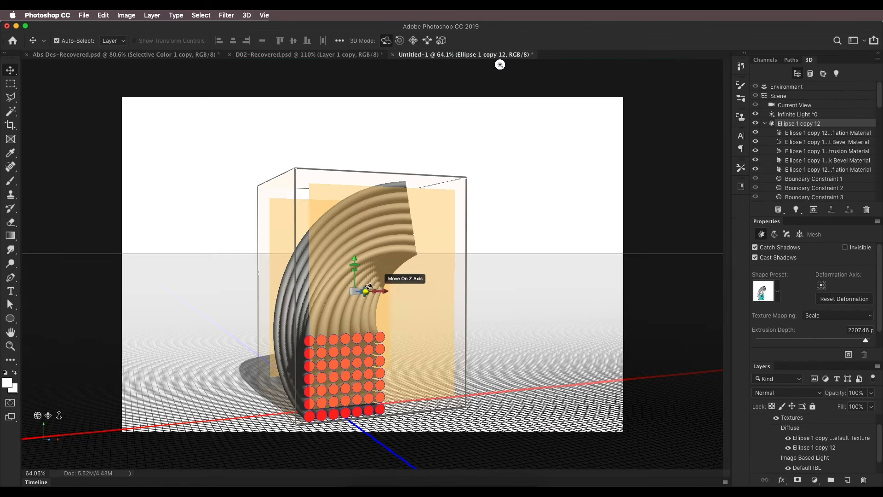
drag(500, 65, 643, 67)
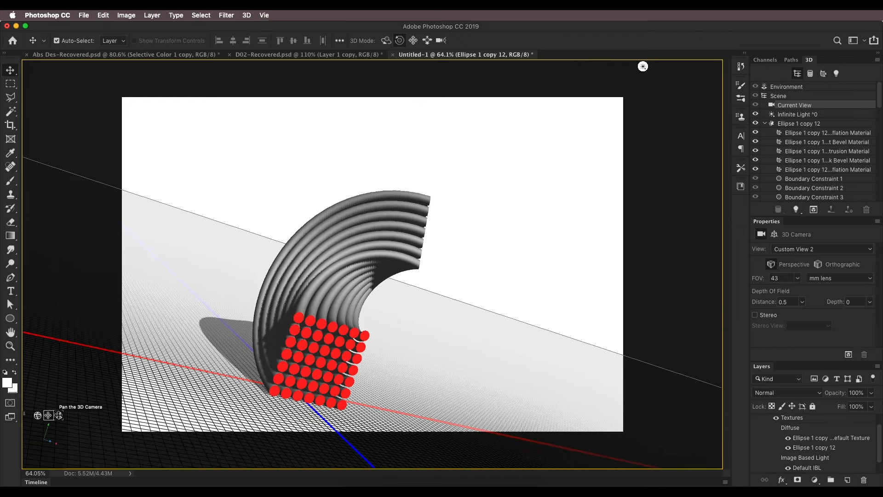
mouse_move(59, 415)
mouse_down()
mouse_move(70, 412)
mouse_move(57, 412)
mouse_up()
drag(37, 416, 40, 418)
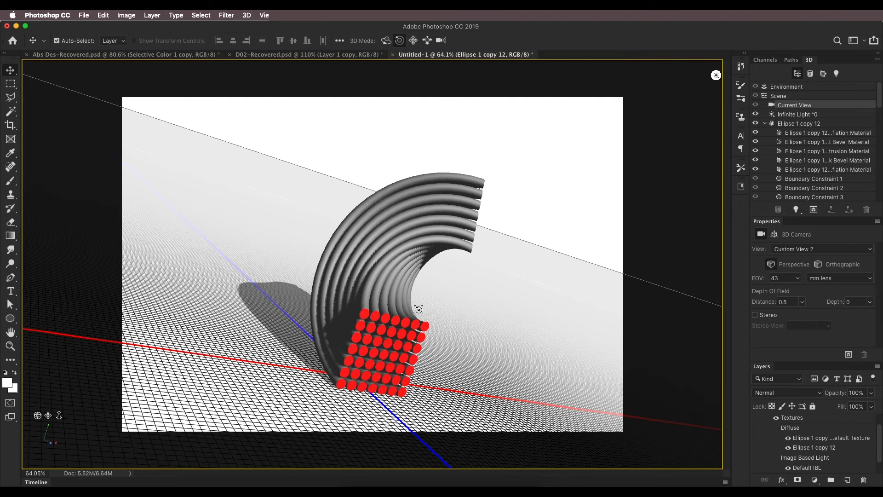
Deform the Ellipse 1 copy 12 extrusion with a twist of -79° and a bend of about -4° horizontal and 144° vertical
click(399, 311)
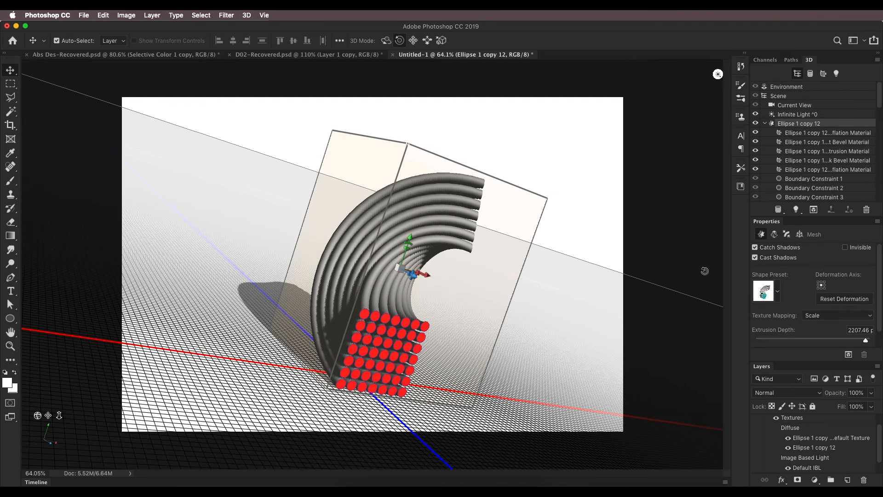
click(776, 235)
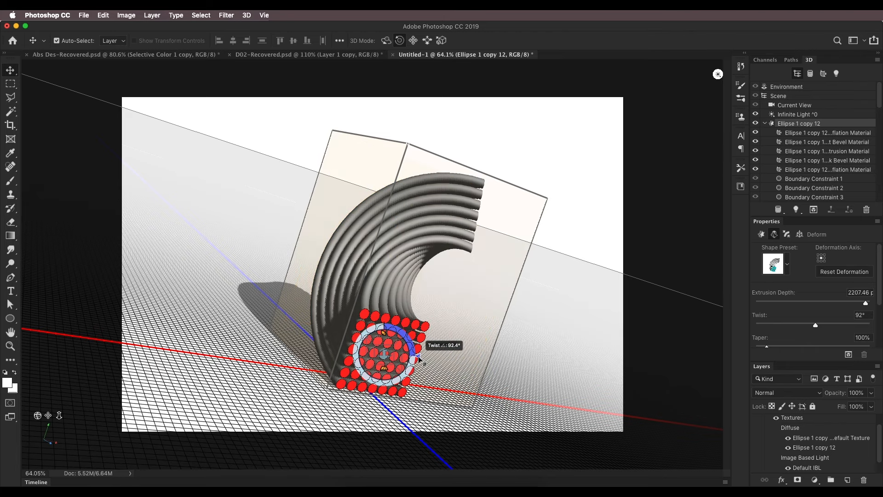
drag(417, 350, 352, 347)
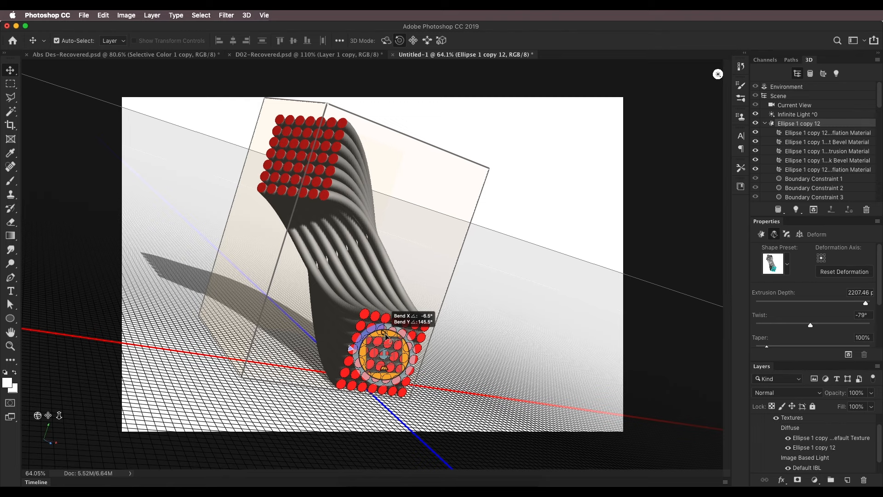
drag(385, 336, 386, 336)
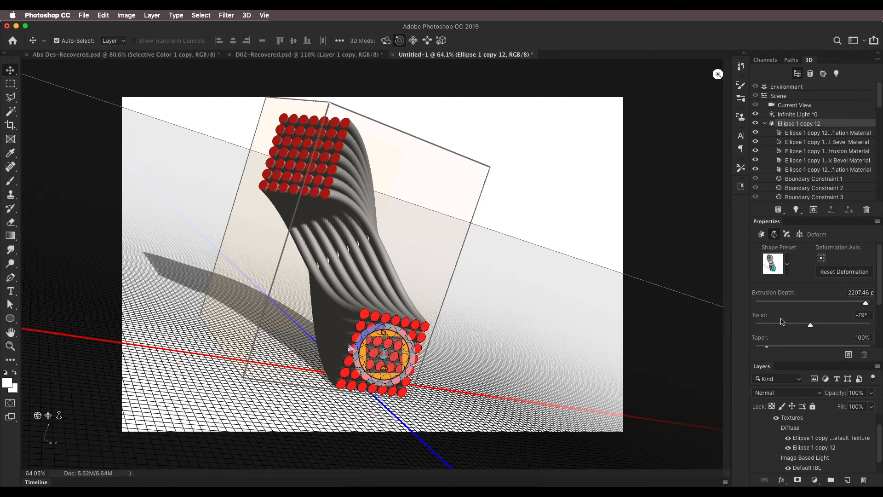
Bend the extrusion further, to about 124° horizontal and 171° vertical
scroll(782, 331, down, 5)
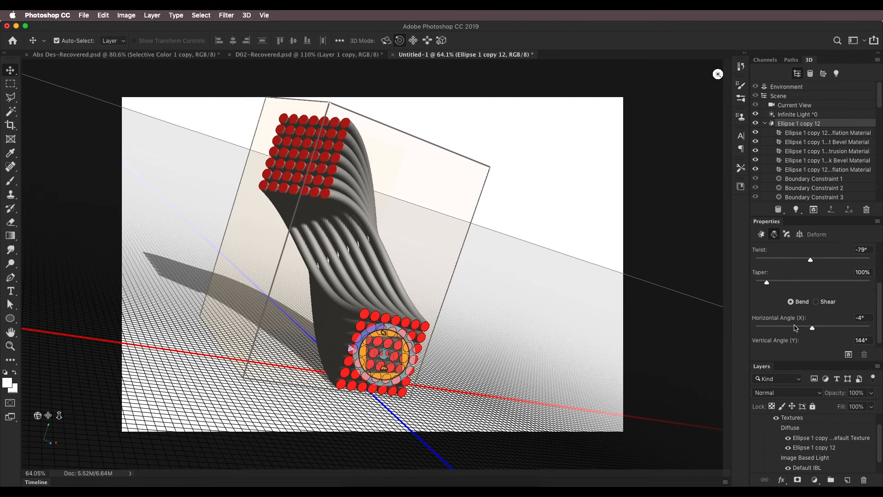
scroll(791, 329, down, 1)
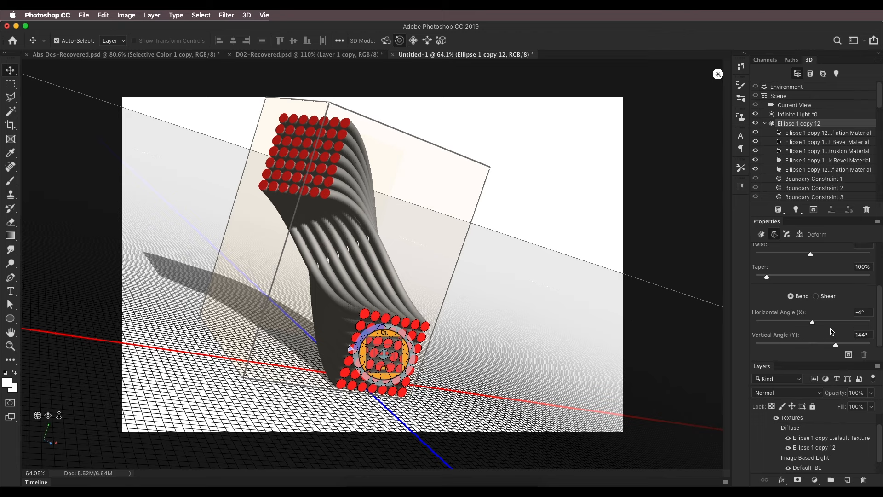
mouse_move(384, 339)
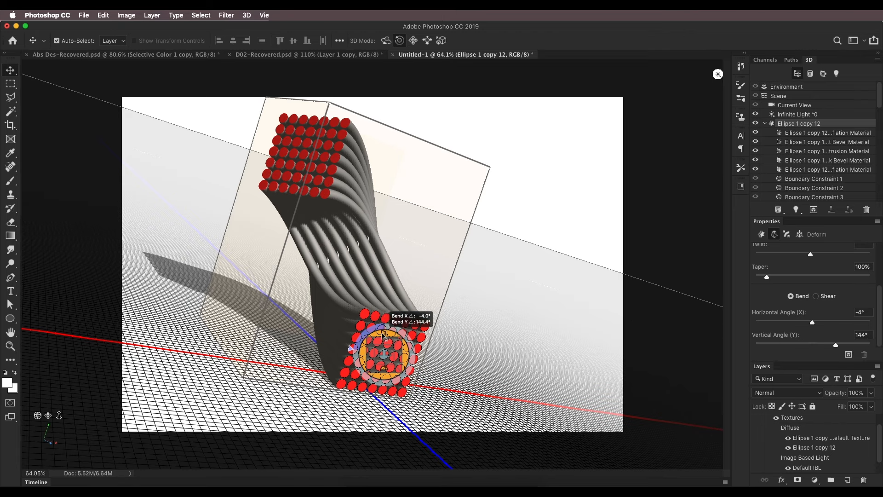
drag(384, 340, 389, 317)
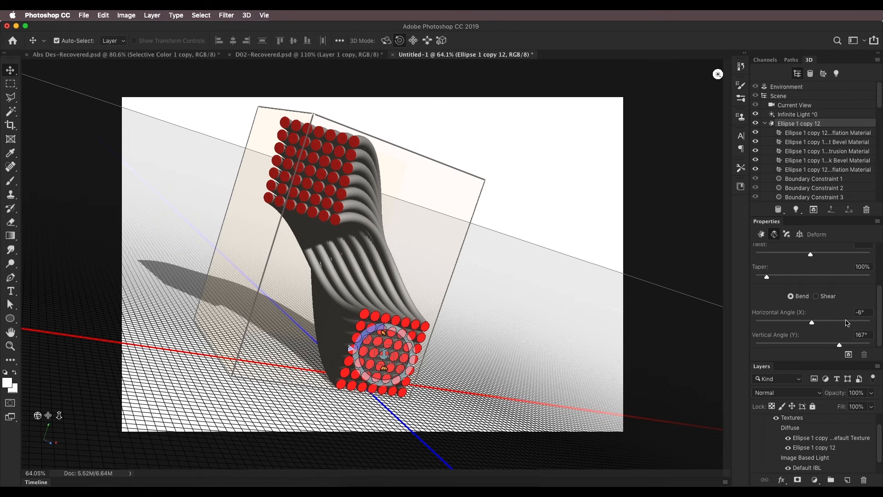
mouse_move(814, 322)
mouse_down()
mouse_move(822, 322)
mouse_move(812, 324)
mouse_up()
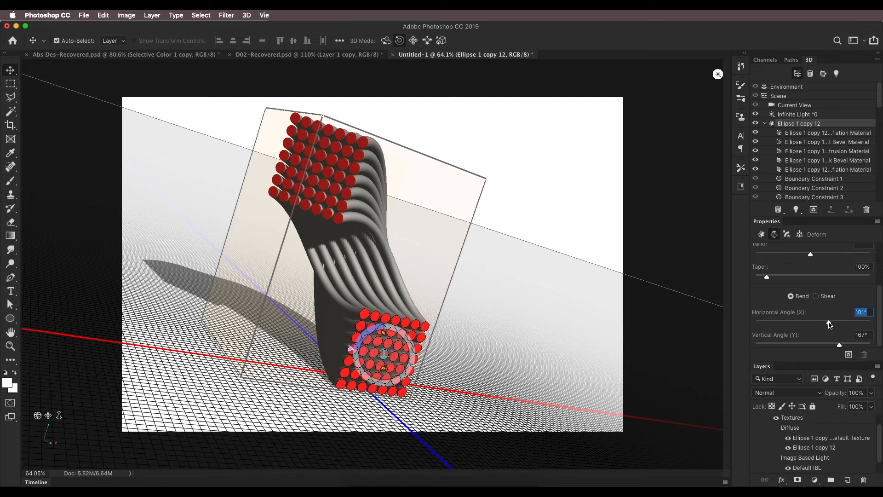
mouse_move(829, 324)
mouse_down()
mouse_move(839, 344)
mouse_move(841, 330)
mouse_move(819, 325)
mouse_up()
drag(368, 330, 462, 358)
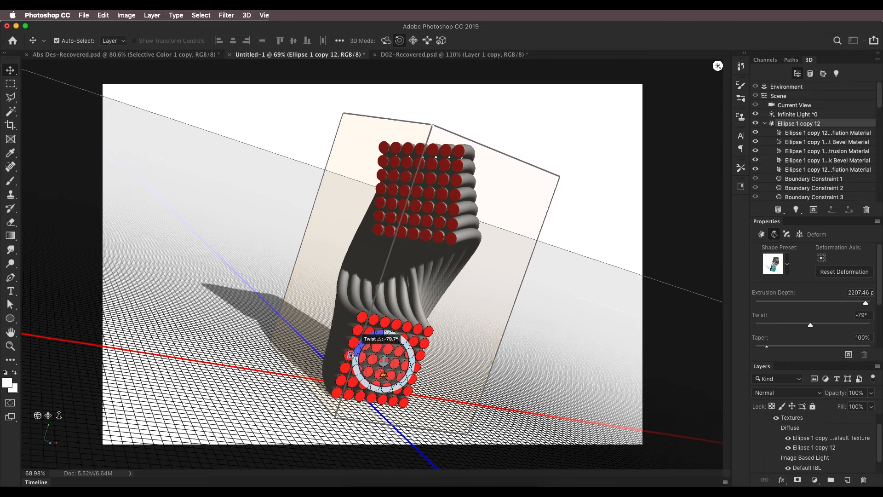
Set the extrusion's twist to -124° and readjust its bend and the camera orbit slightly
drag(351, 356, 349, 391)
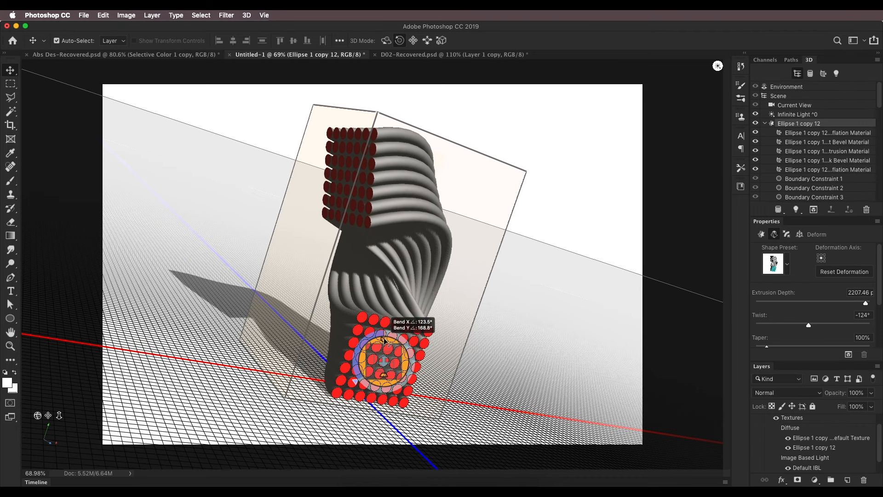
drag(382, 338, 399, 339)
drag(37, 415, 41, 417)
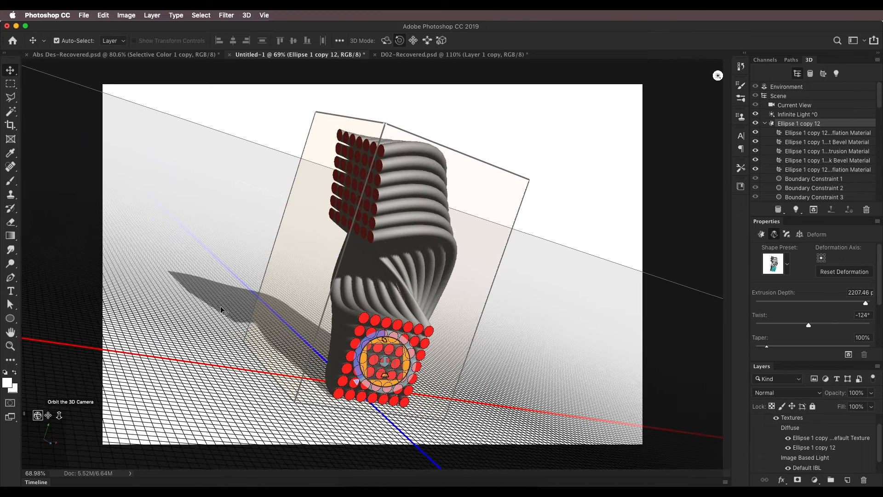
Check the extrusion against the reference designs and refine its bend slightly in Deform mode
click(137, 55)
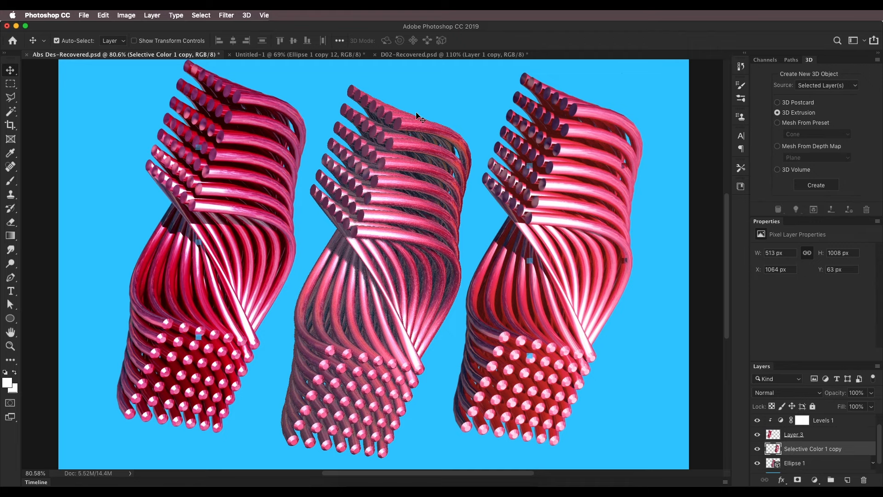
click(446, 55)
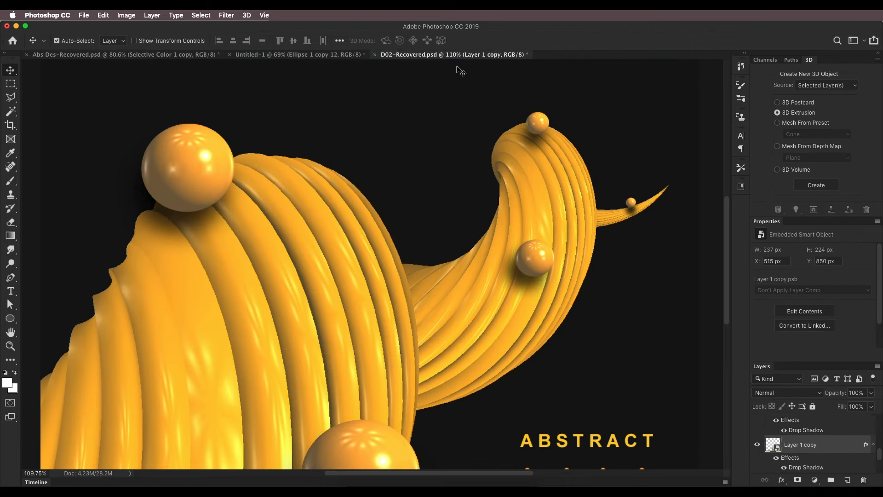
click(317, 55)
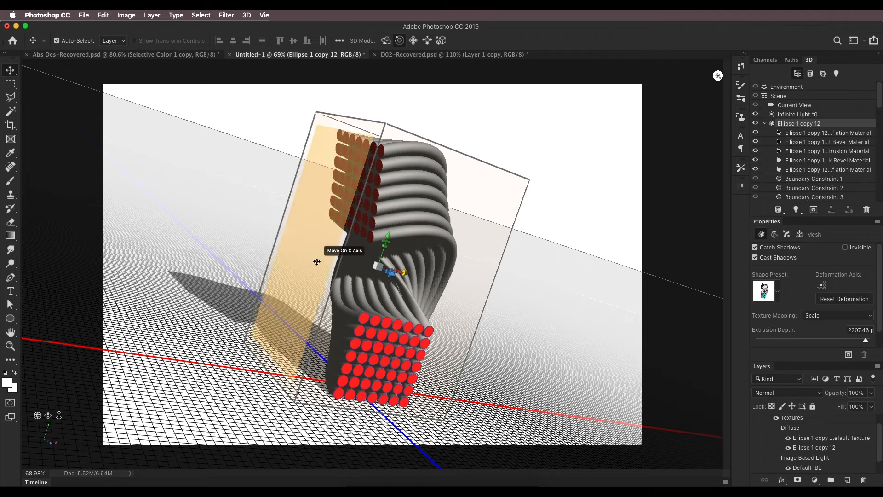
click(401, 331)
drag(354, 382, 356, 382)
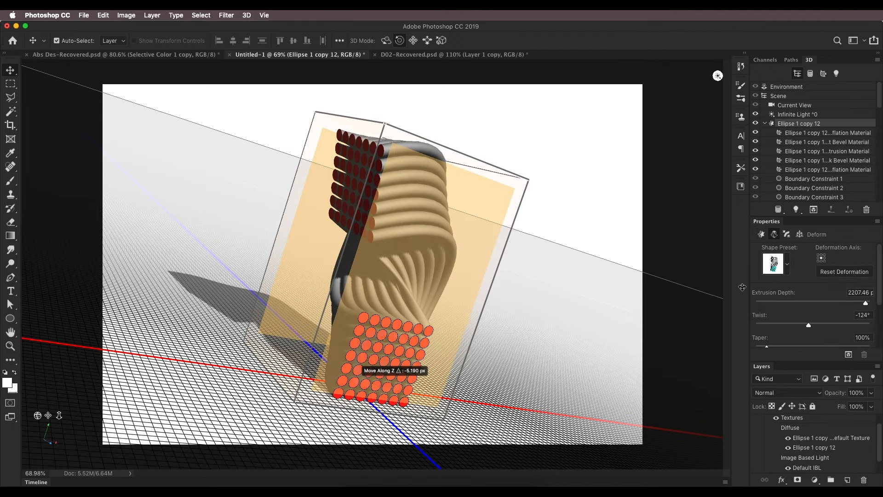
drag(384, 341, 383, 347)
scroll(423, 279, up, 1)
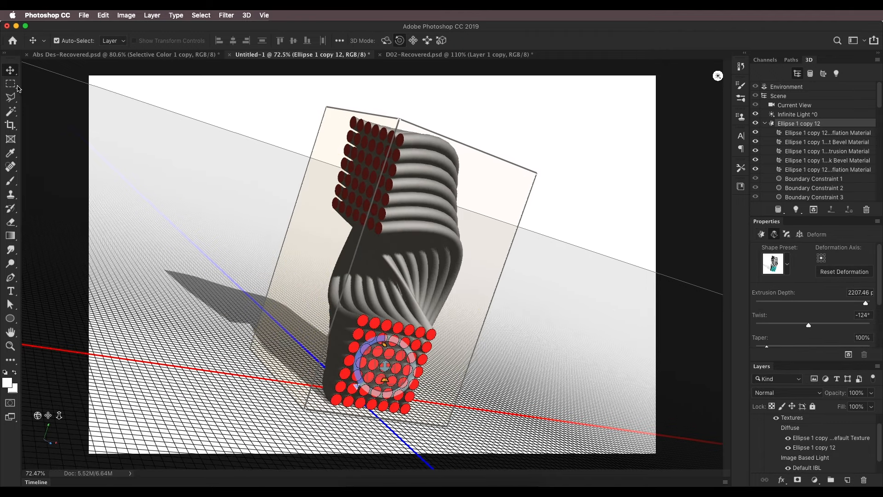
Preview the extrusion without its 3D overlays and examine the tube ends in Abs Des-Recovered.psd up close
click(227, 187)
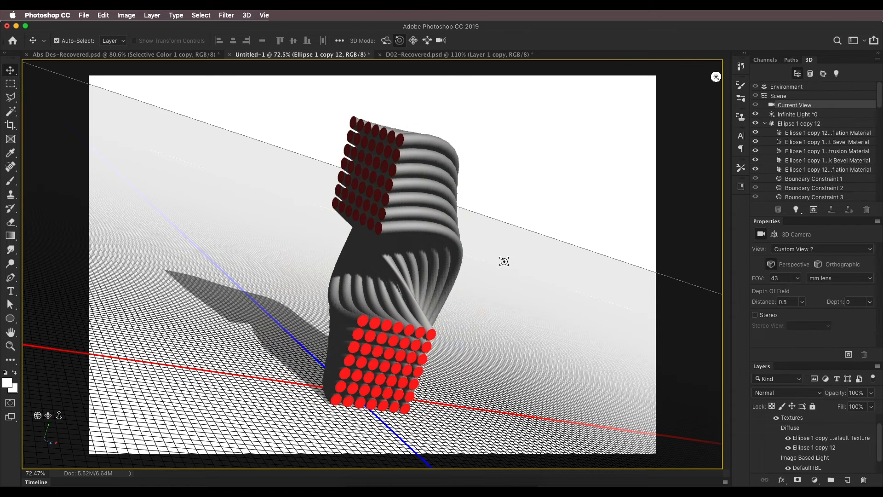
click(11, 83)
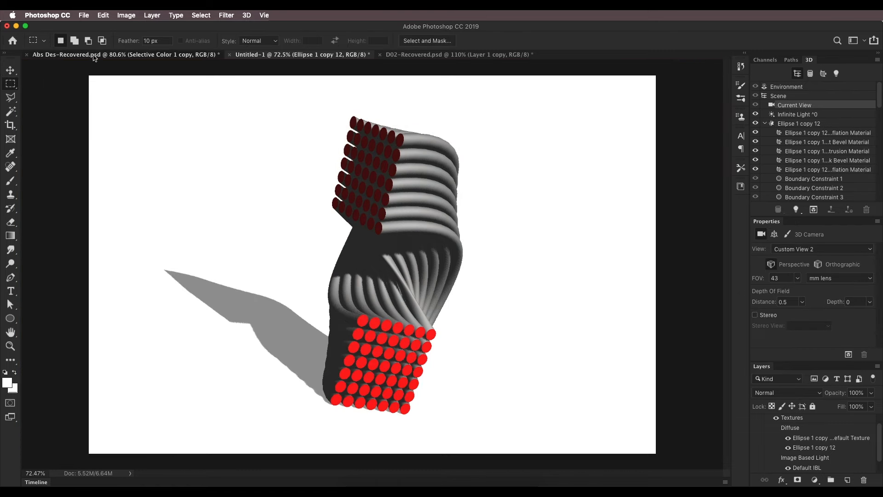
click(124, 55)
scroll(366, 239, down, 3)
scroll(367, 239, up, 5)
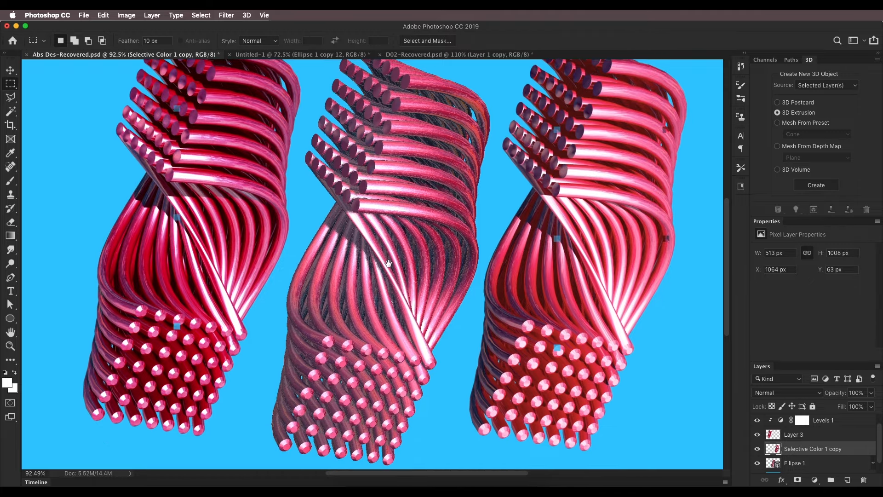
scroll(360, 323, up, 3)
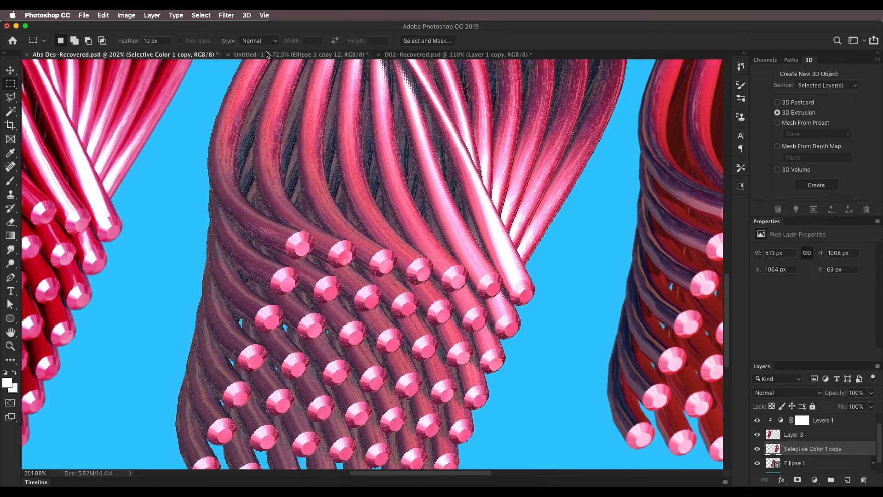
Inflate the front caps of the Ellipse 1 copy 12 mesh in Untitled-1 with a strength of 12%
click(295, 55)
key(v)
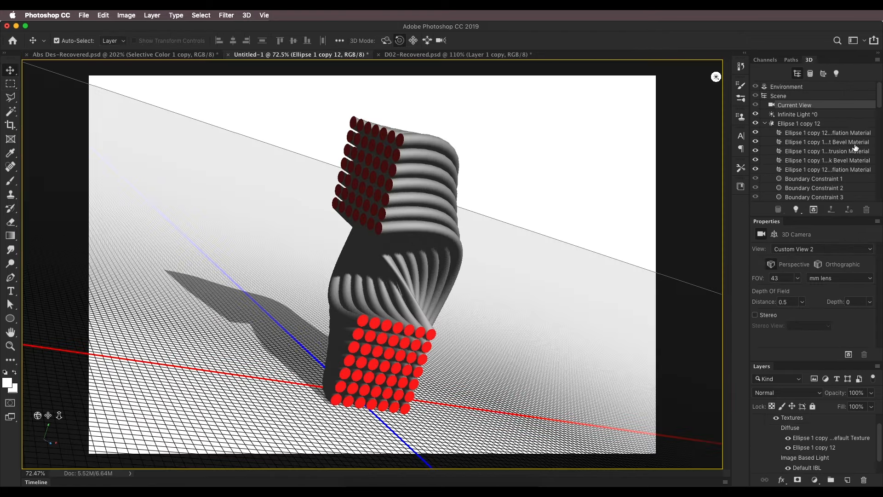
click(817, 125)
scroll(408, 294, up, 5)
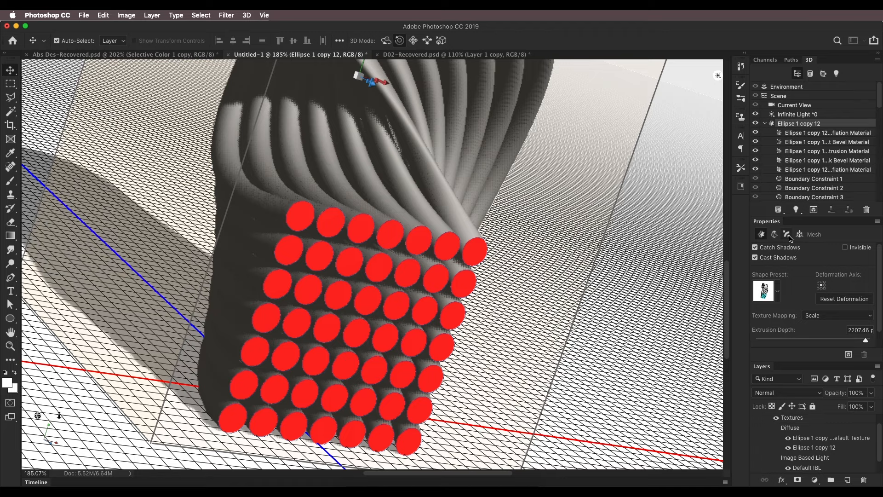
click(787, 235)
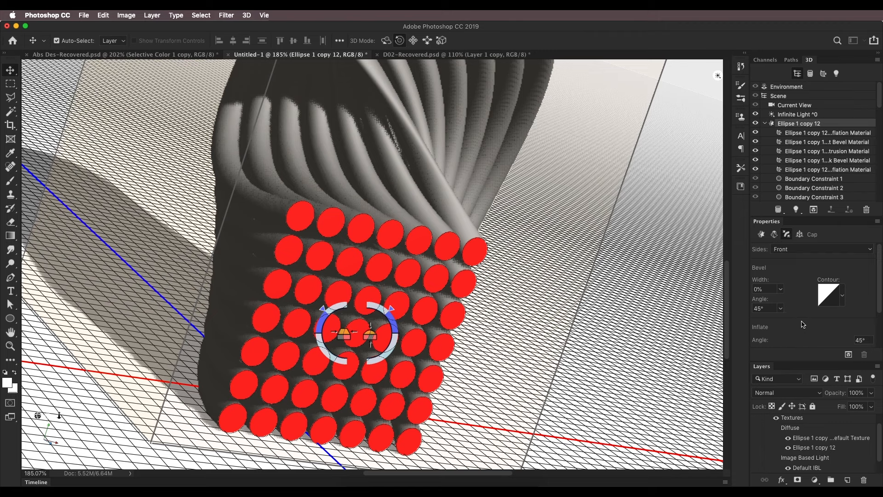
scroll(803, 325, down, 1)
scroll(802, 324, down, 2)
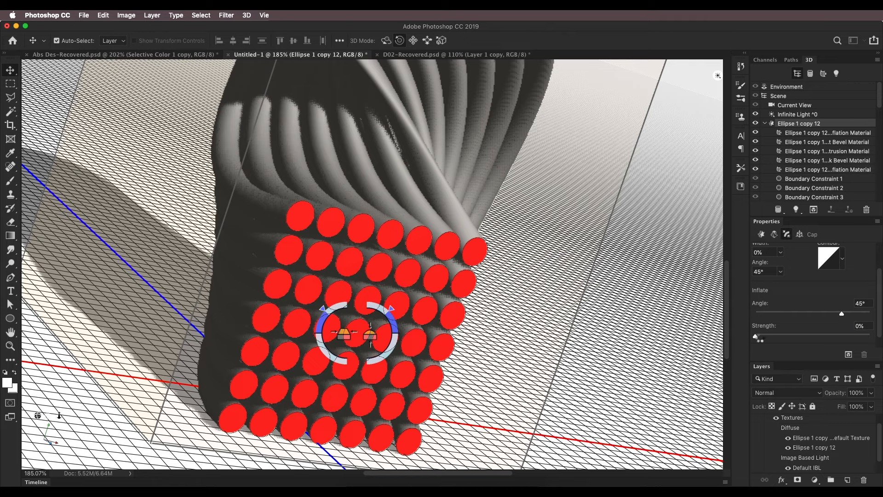
drag(756, 338, 768, 337)
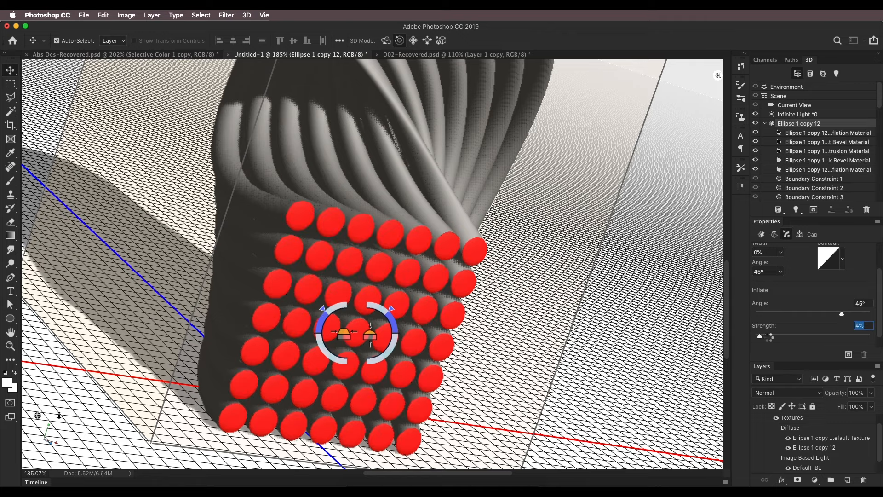
scroll(389, 269, down, 2)
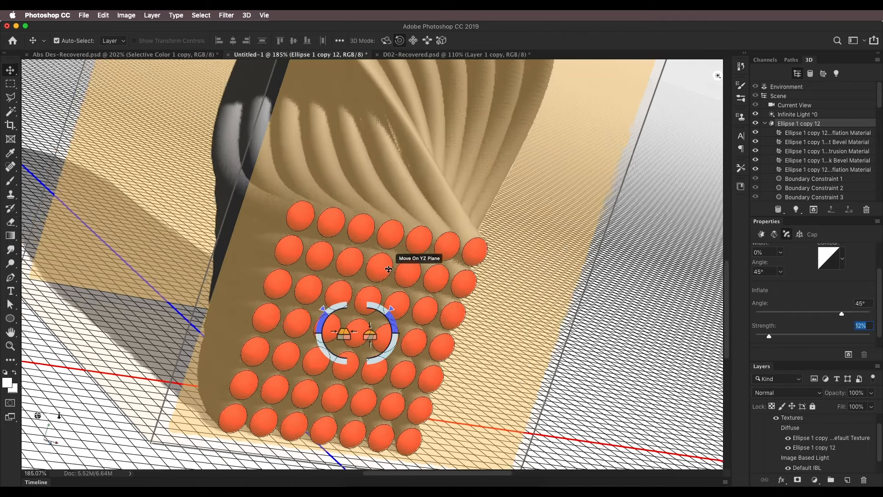
Orbit around the inflated front caps of the tubes and examine their profile from the side up close
scroll(353, 257, up, 4)
scroll(353, 256, down, 4)
drag(566, 276, 673, 248)
scroll(399, 230, up, 3)
scroll(403, 223, up, 1)
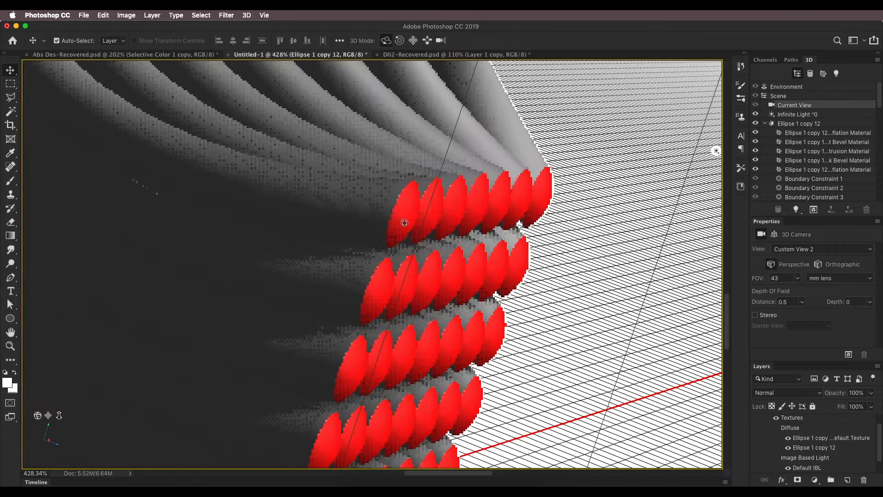
scroll(405, 230, up, 1)
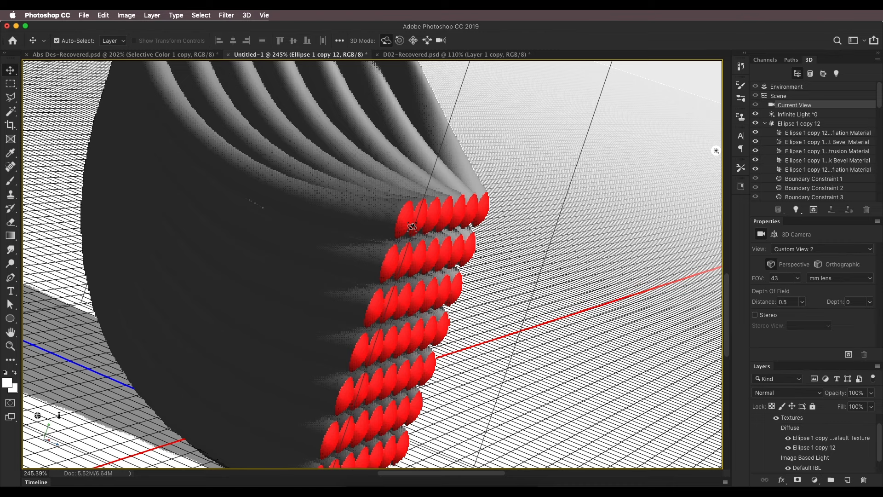
Bevel the front caps of the Ellipse 1 copy 12 mesh with a width of 49%
click(409, 254)
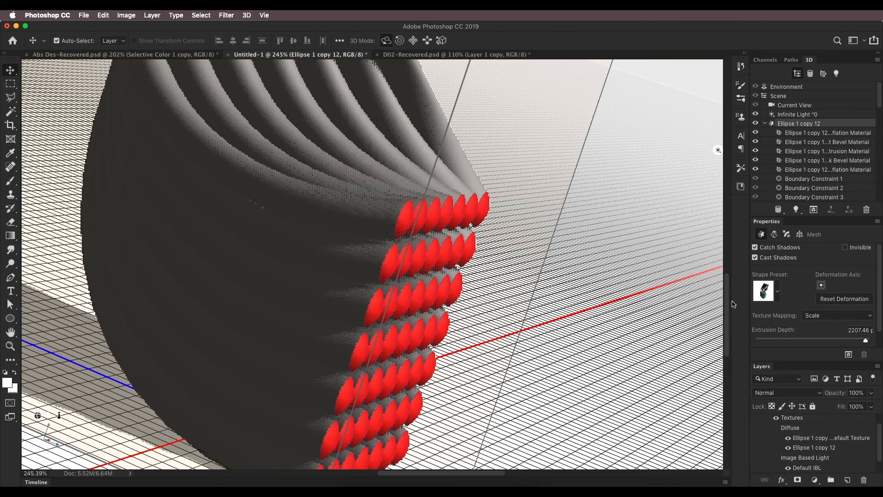
click(790, 234)
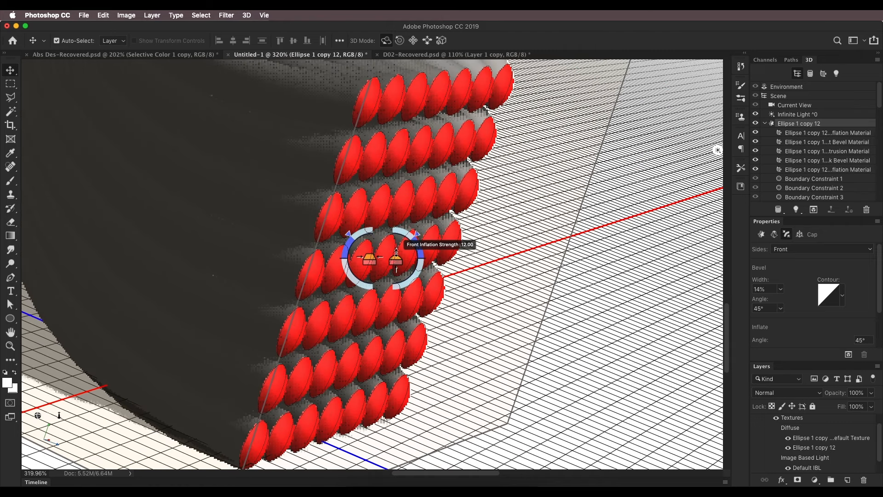
drag(400, 254, 399, 279)
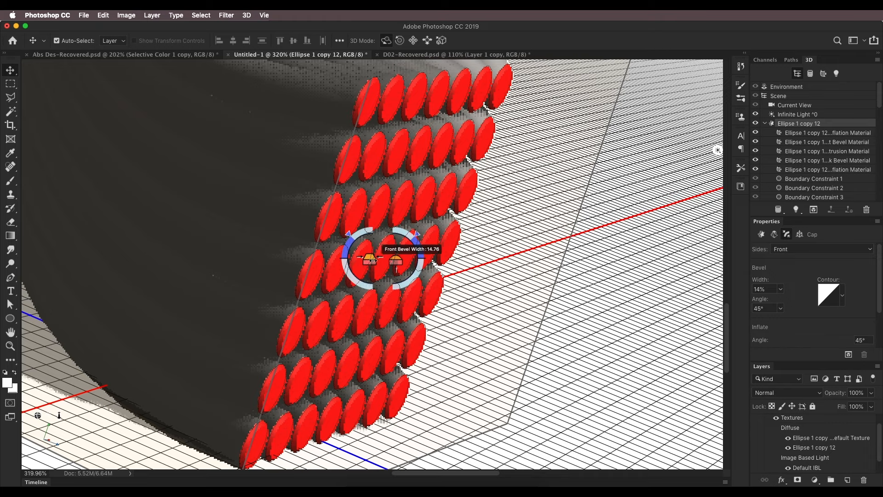
scroll(322, 287, down, 1)
scroll(326, 288, up, 6)
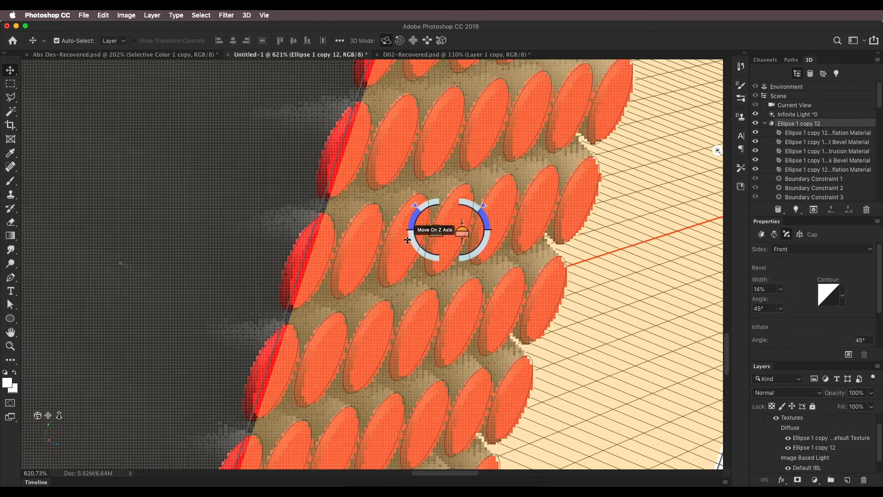
drag(408, 240, 512, 234)
scroll(401, 303, down, 10)
scroll(422, 311, up, 3)
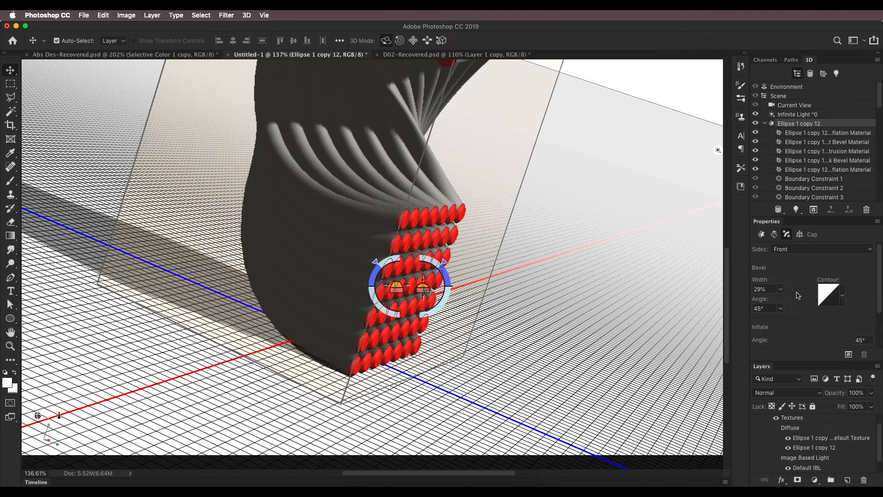
scroll(797, 298, down, 1)
click(781, 275)
drag(780, 285, 785, 285)
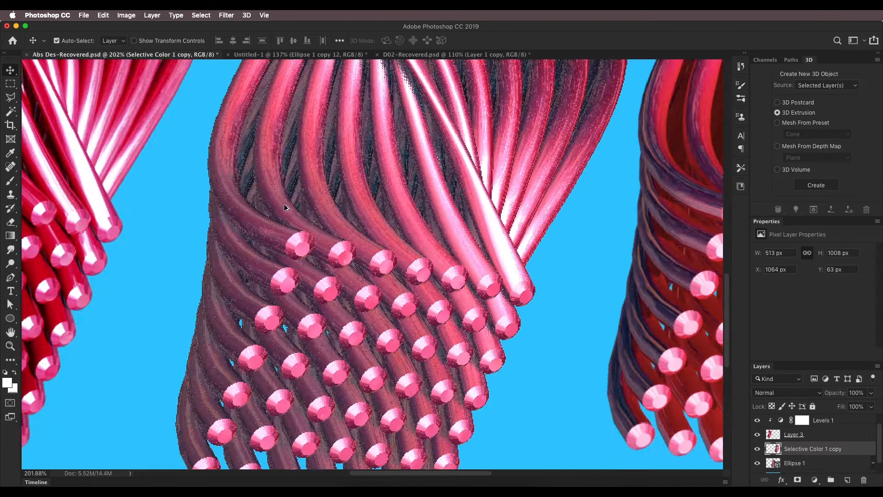
Compare the bevelled caps with the tube ends in Abs Des-Recovered.psd and view them from a more frontal angle
scroll(284, 207, up, 3)
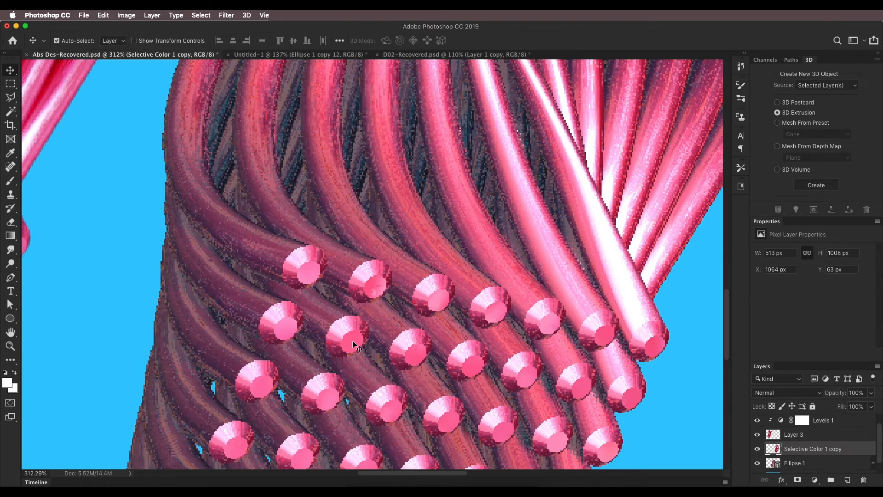
click(361, 56)
scroll(423, 328, up, 5)
scroll(423, 328, down, 5)
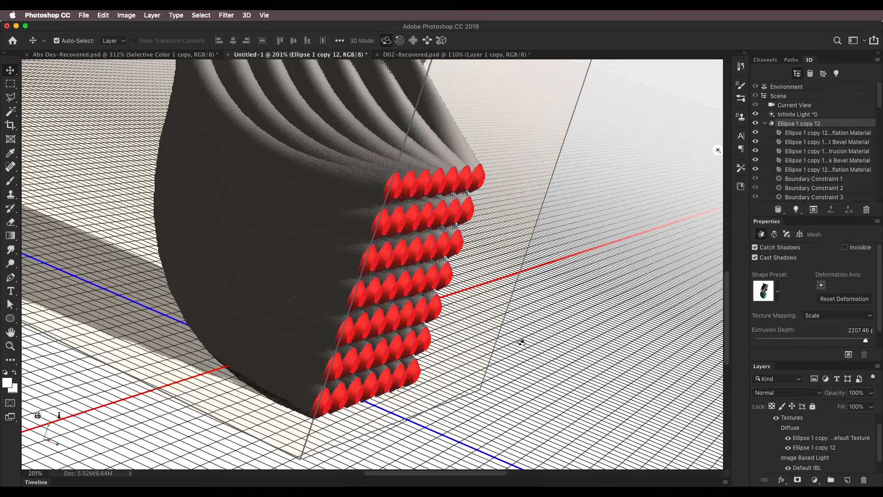
drag(474, 340, 358, 232)
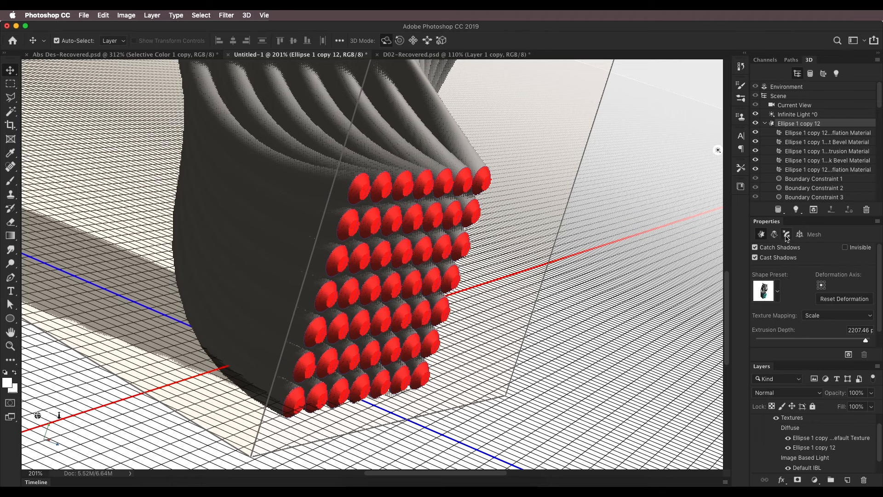
Try several contour presets on the front cap bevel and restore the Linear contour
click(786, 234)
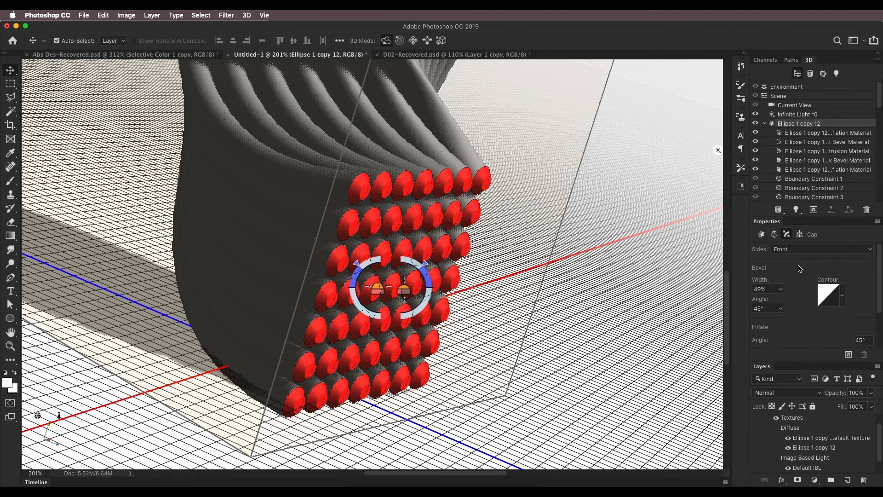
click(842, 298)
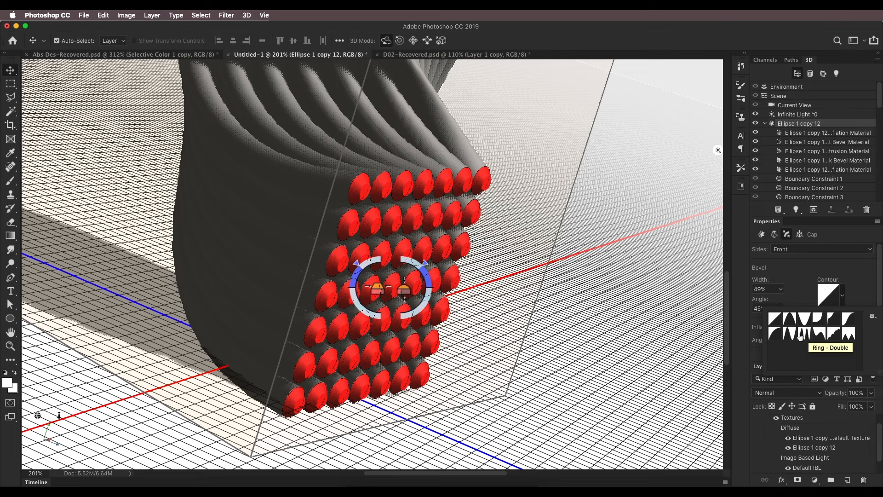
click(782, 322)
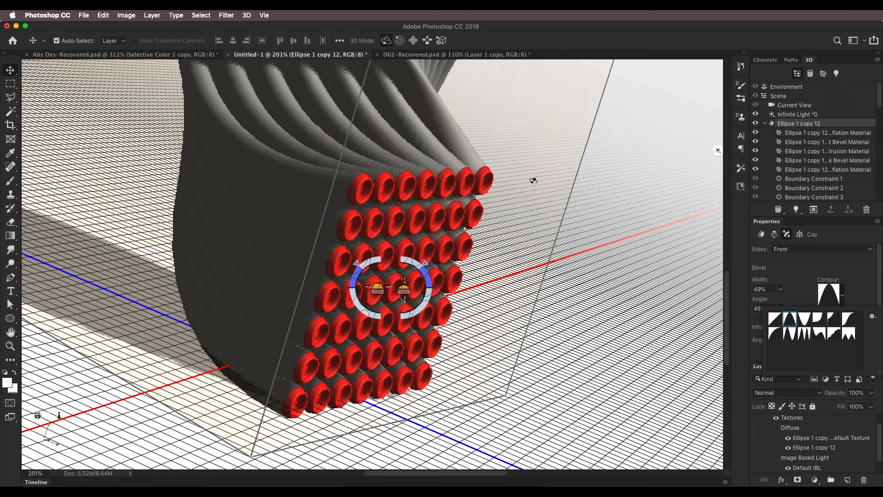
click(386, 41)
drag(592, 271, 555, 261)
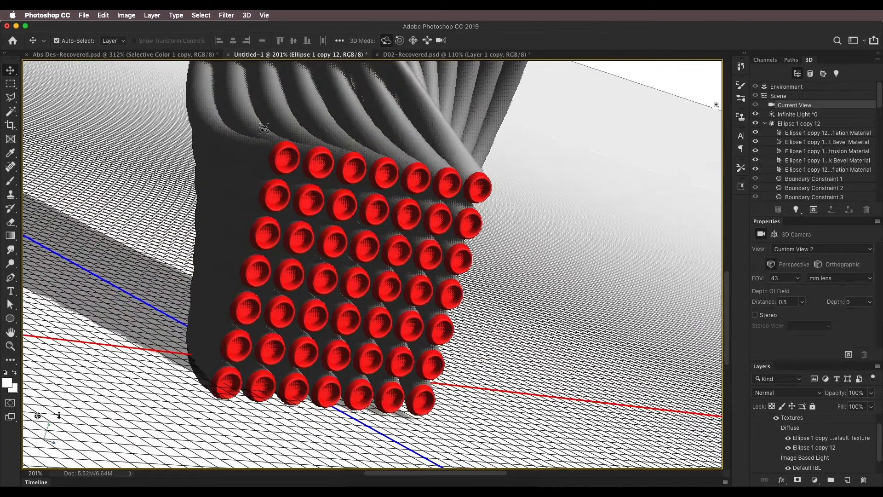
click(266, 128)
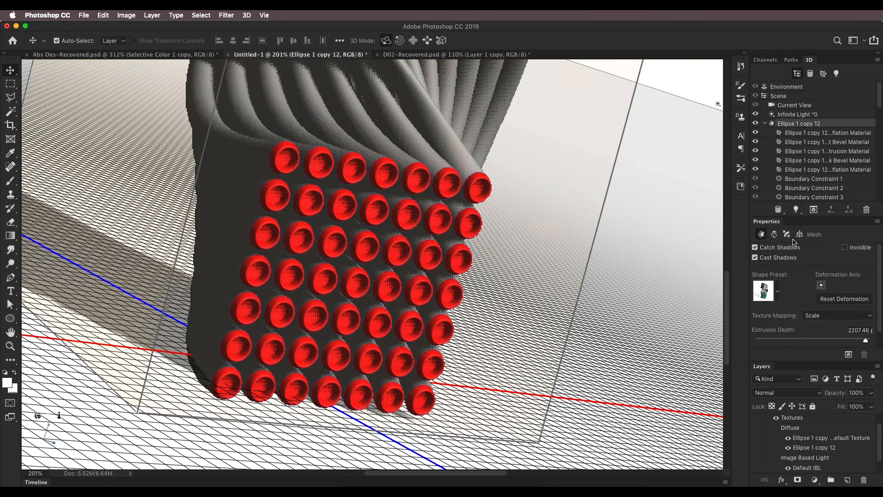
click(788, 234)
click(844, 299)
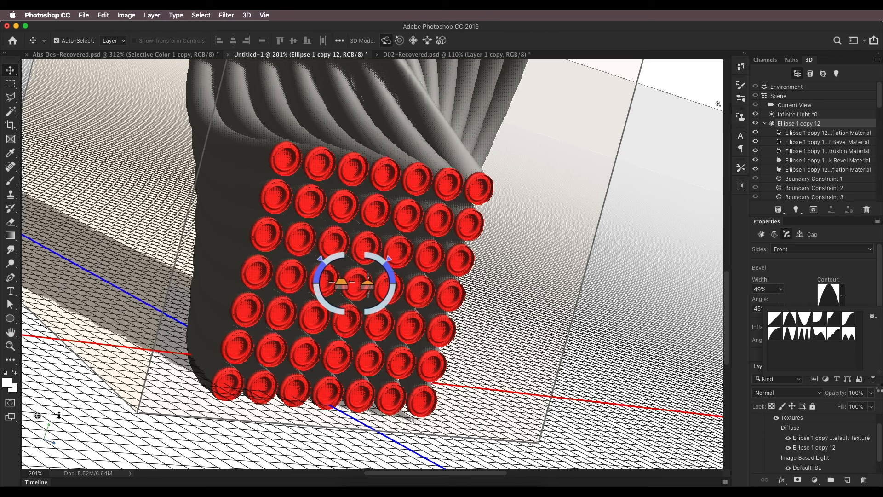
click(820, 333)
click(850, 339)
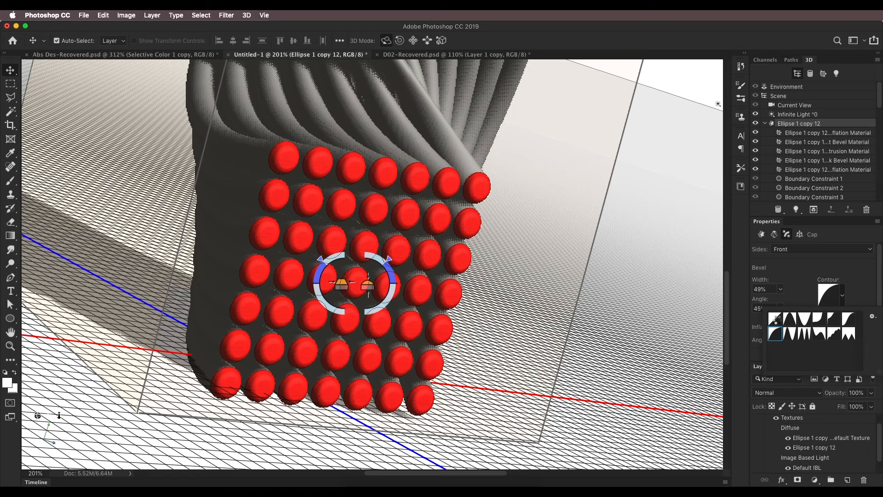
click(775, 318)
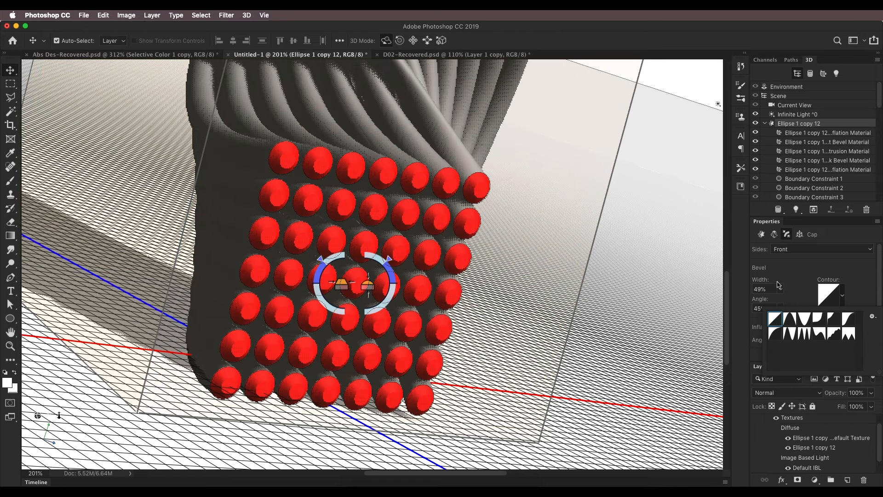
Customize the front bevel's contour by lowering its end point to 64% output at 100% input
click(778, 285)
click(781, 290)
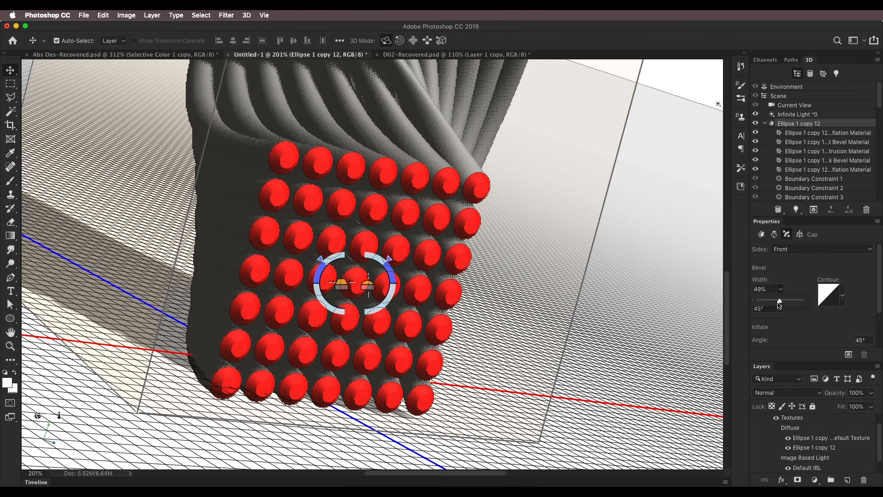
click(835, 298)
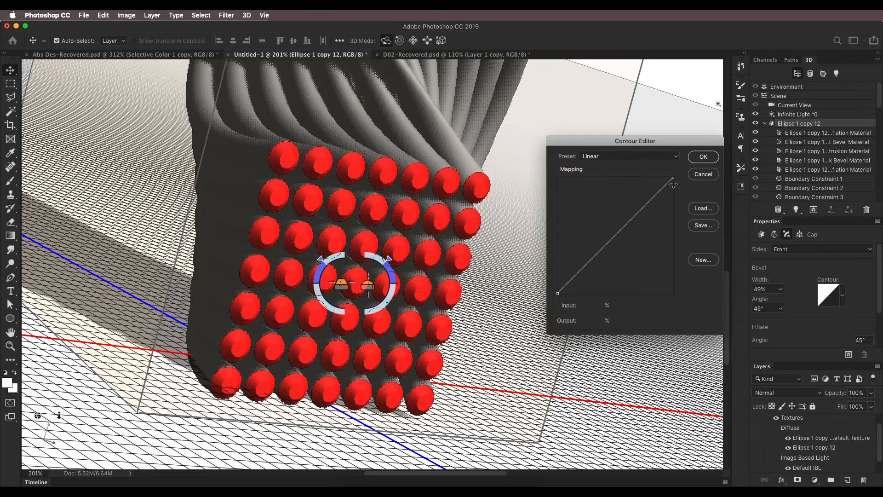
drag(674, 180, 673, 221)
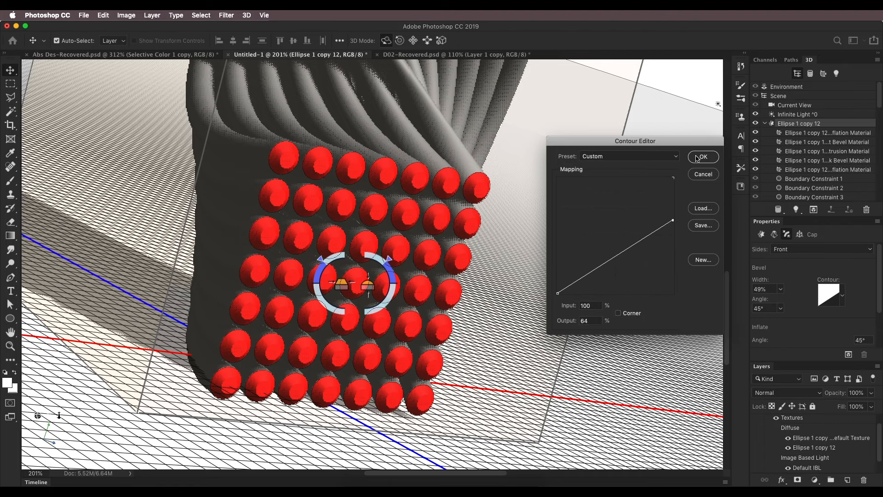
key(Return)
scroll(373, 231, up, 5)
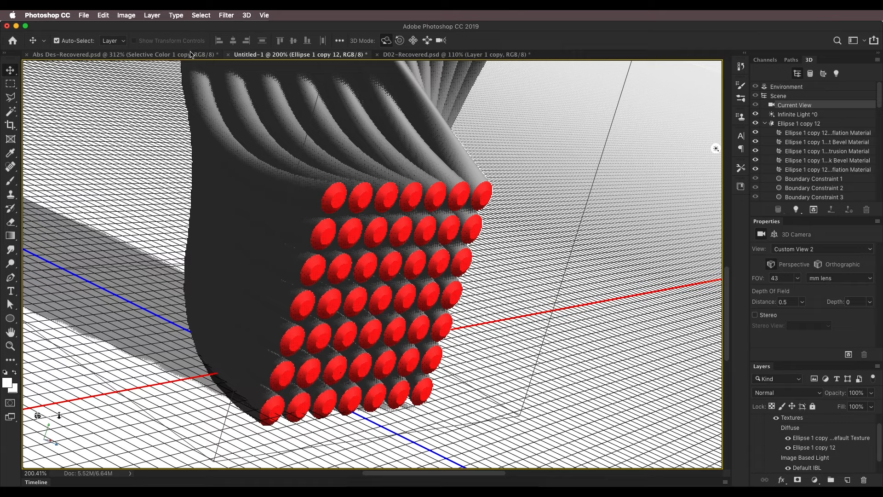
Check the tube ends in Abs Des-Recovered.psd and raise the end point of Untitled-1's front bevel contour slightly
click(191, 55)
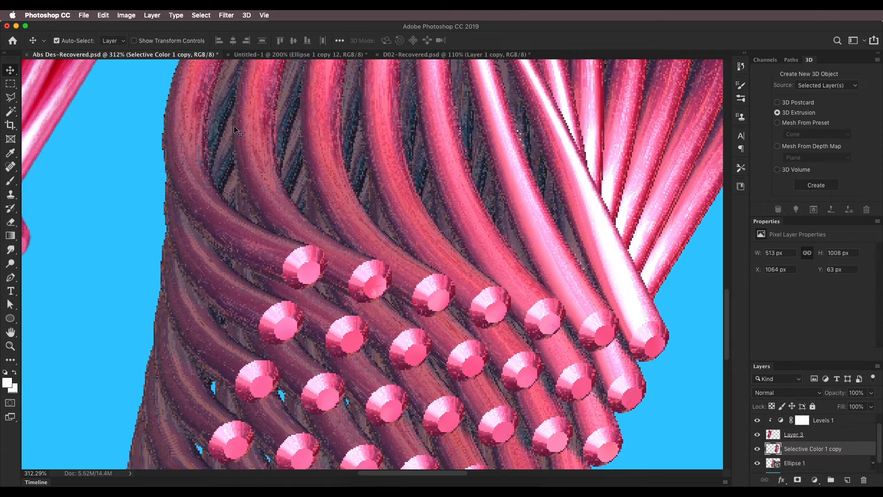
click(307, 58)
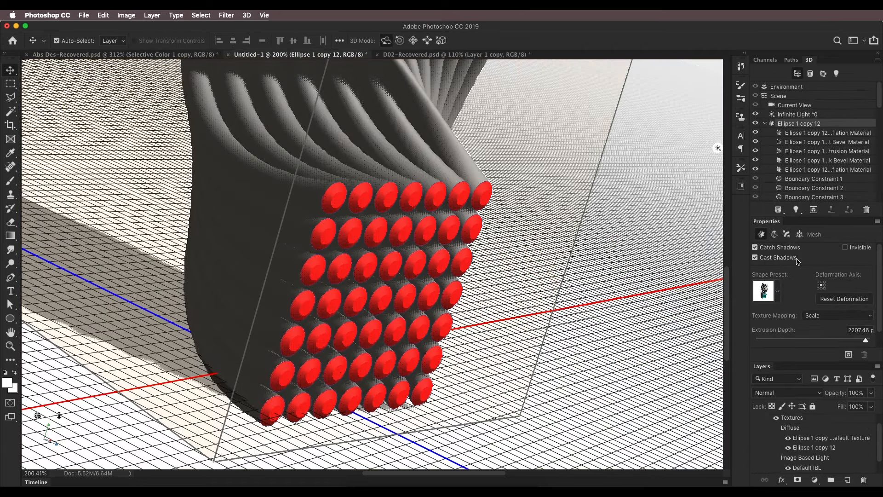
click(790, 237)
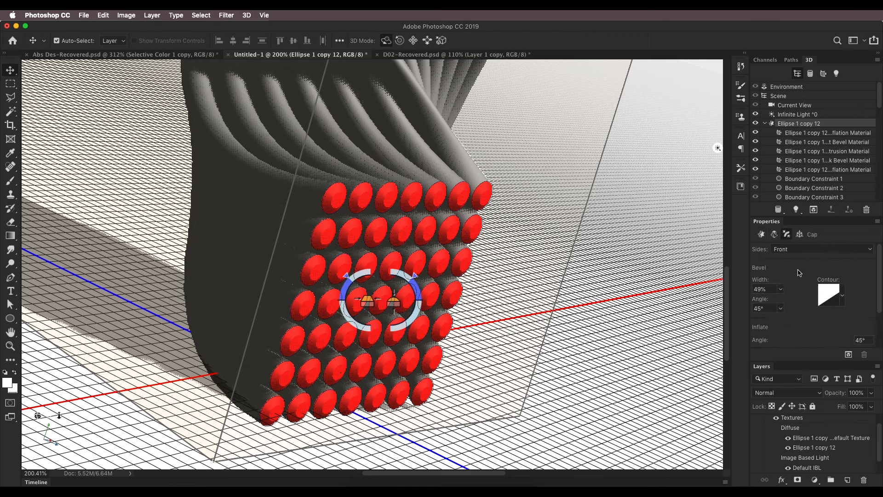
click(831, 300)
drag(673, 220, 674, 203)
click(702, 157)
Orbit the camera slightly and examine the whole tube design with its bevelled caps within the canvas
click(636, 321)
scroll(353, 270, down, 5)
scroll(367, 288, up, 3)
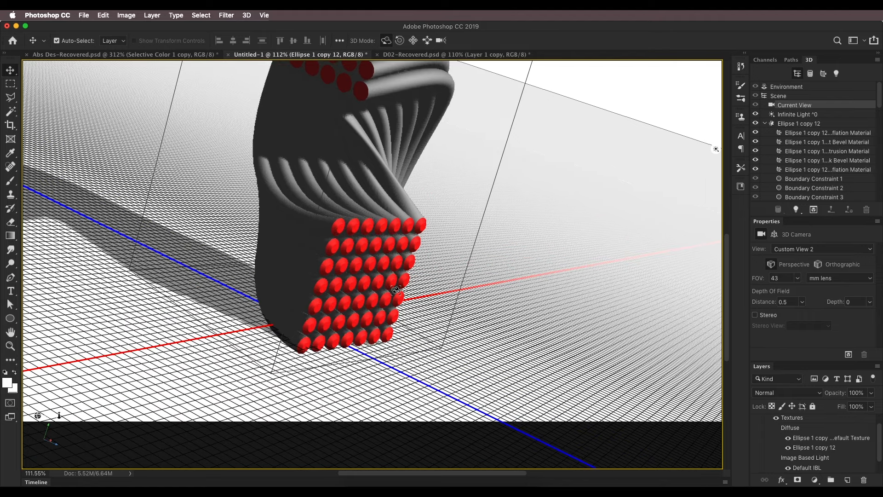
scroll(557, 225, down, 3)
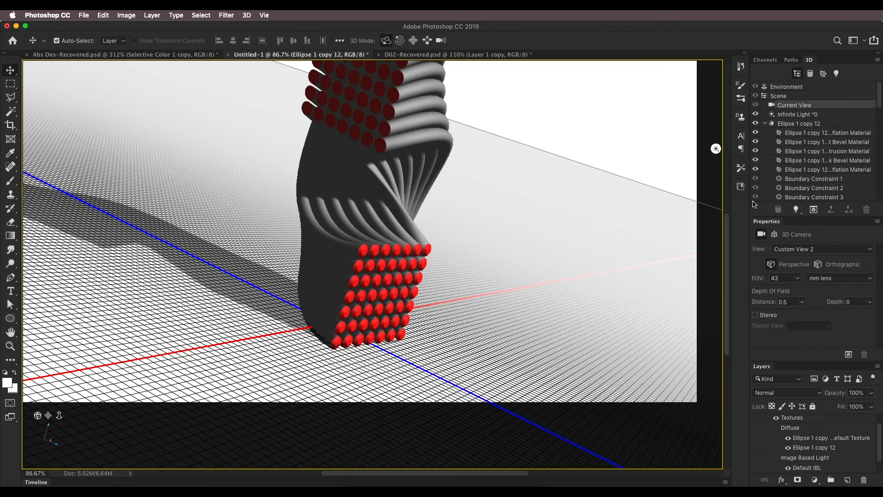
scroll(519, 184, down, 2)
mouse_move(554, 197)
mouse_down()
mouse_move(538, 195)
mouse_move(546, 193)
mouse_up()
scroll(501, 227, down, 3)
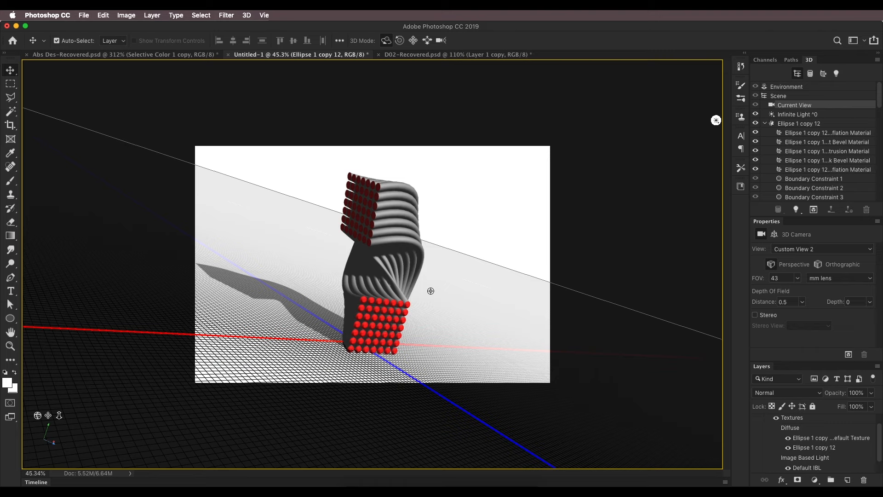
Raise the Ellipse 1 copy 12 mesh above the ground plane along Y by about 2541 px and a further 1192 px
click(387, 255)
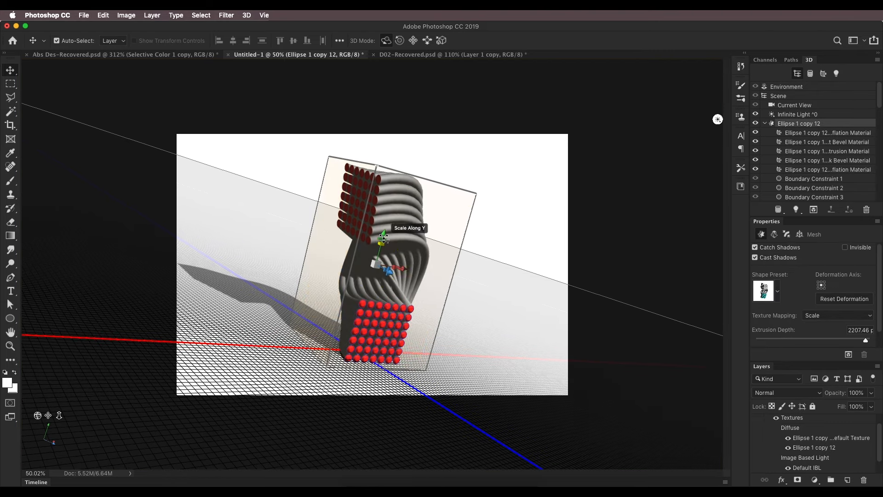
scroll(389, 243, down, 1)
scroll(389, 243, up, 1)
drag(389, 243, 426, 84)
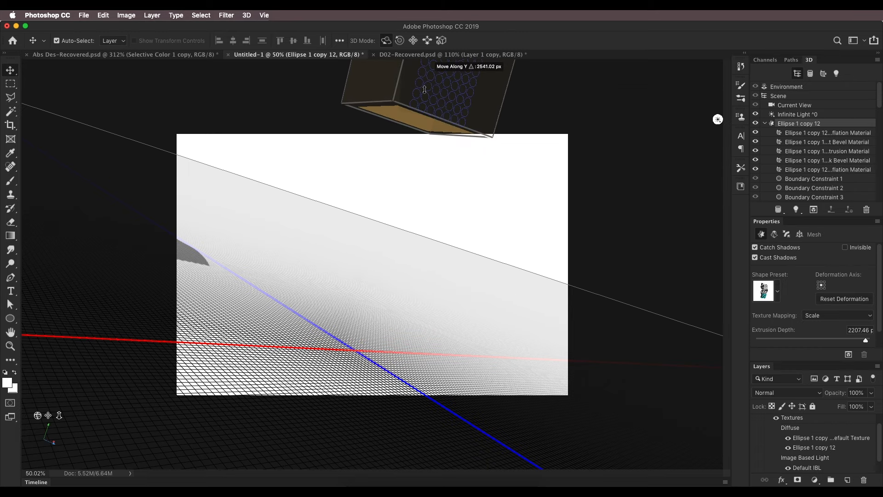
drag(487, 198, 485, 196)
scroll(486, 196, down, 15)
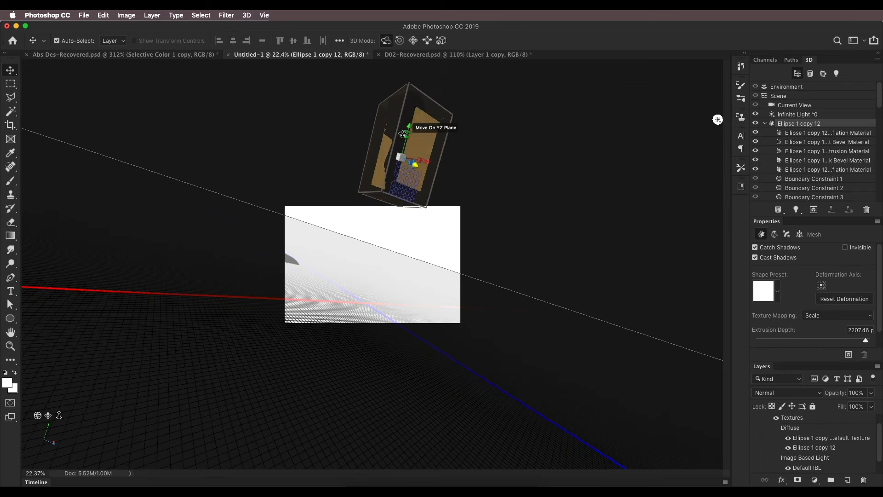
drag(409, 125, 420, 95)
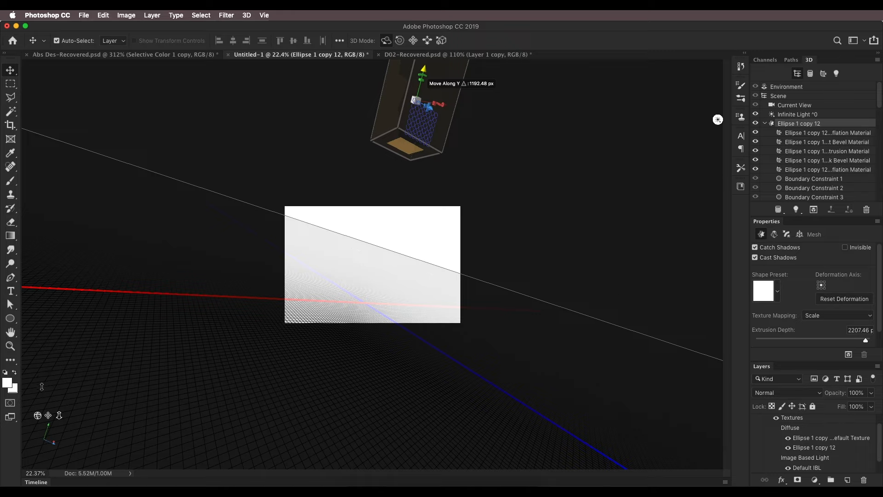
Pan the 3D camera up to the raised mesh so the whole tube design fits in the canvas
drag(49, 415, 52, 438)
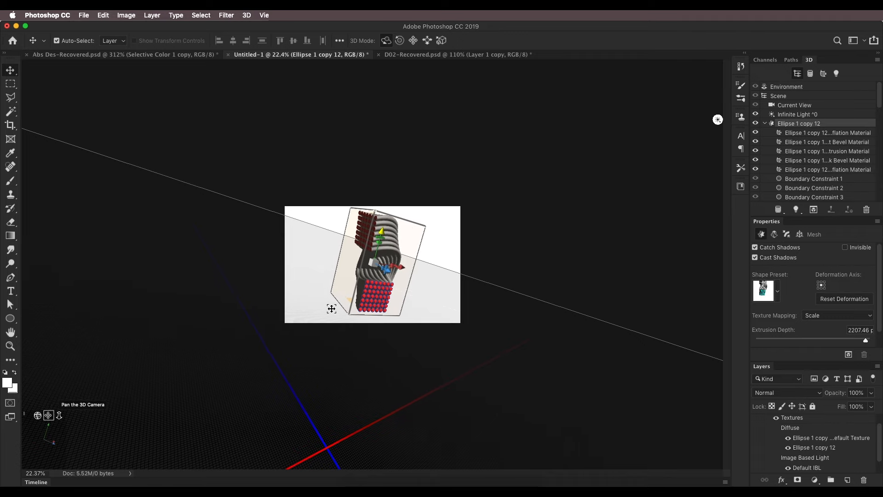
scroll(405, 295, up, 10)
scroll(406, 295, down, 5)
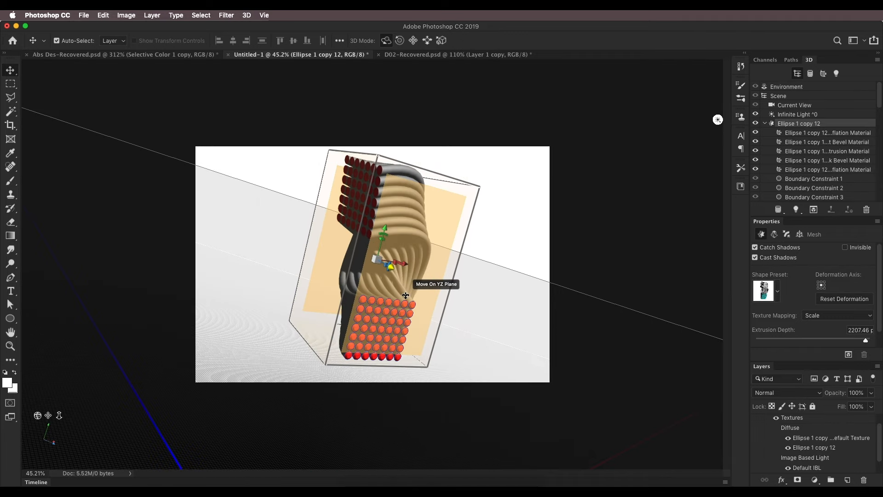
scroll(405, 296, up, 1)
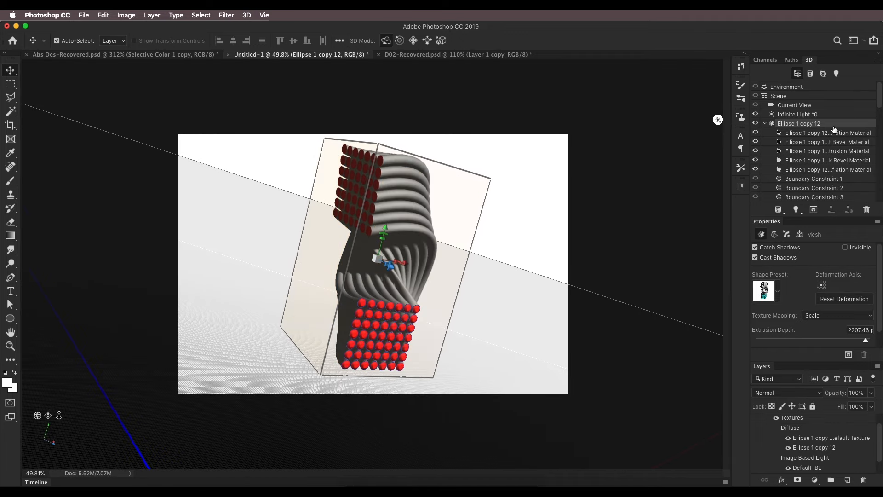
Select all five Ellipse 1 copy 12 materials and apply the first glossy blue material preset to them
click(812, 134)
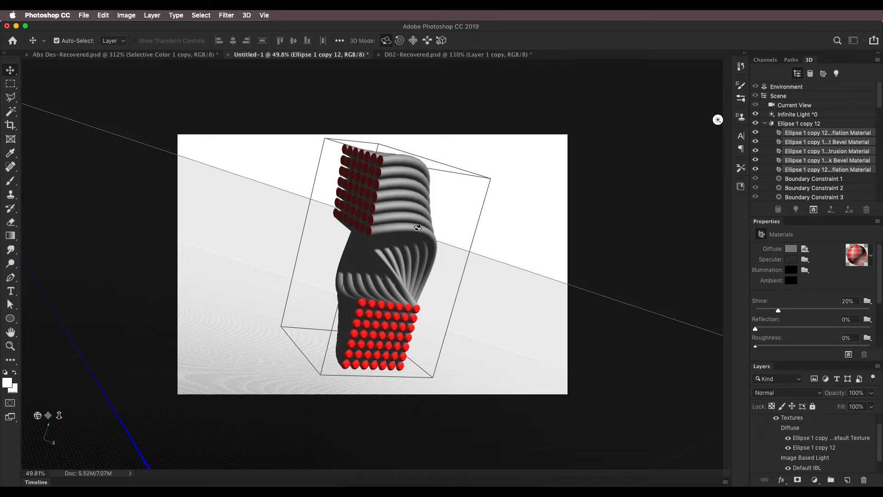
click(871, 255)
scroll(821, 313, up, 4)
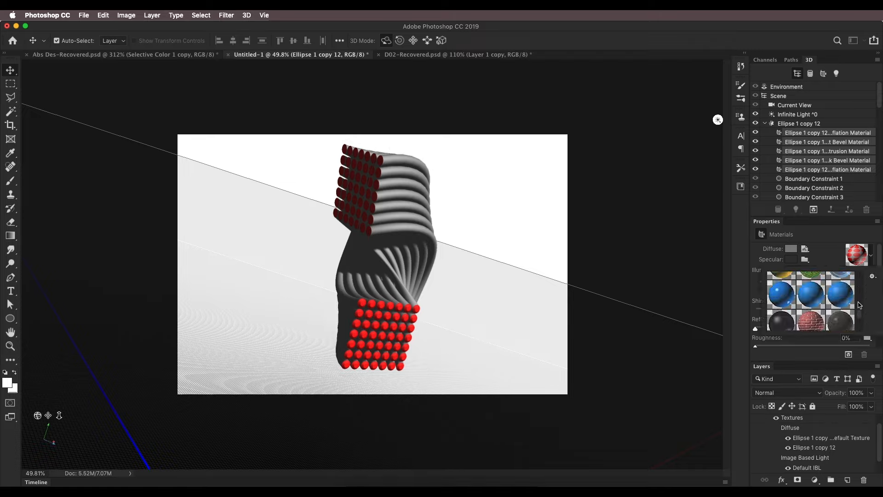
scroll(821, 312, up, 5)
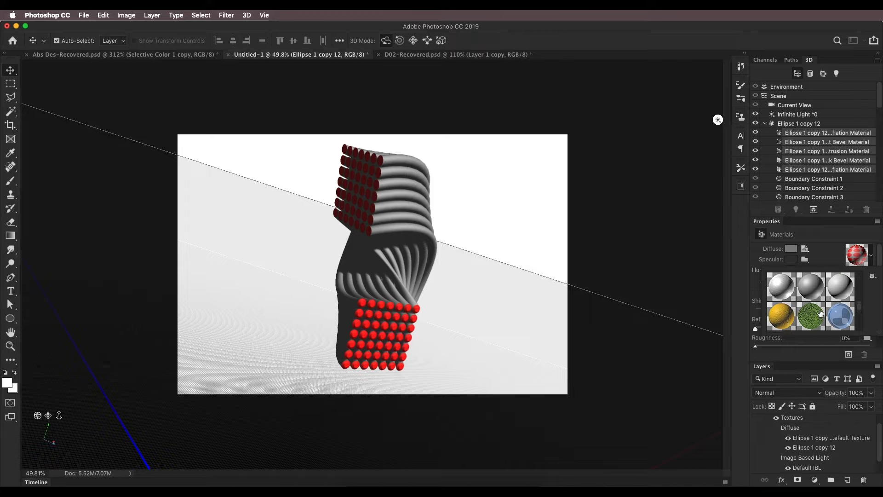
scroll(819, 312, down, 3)
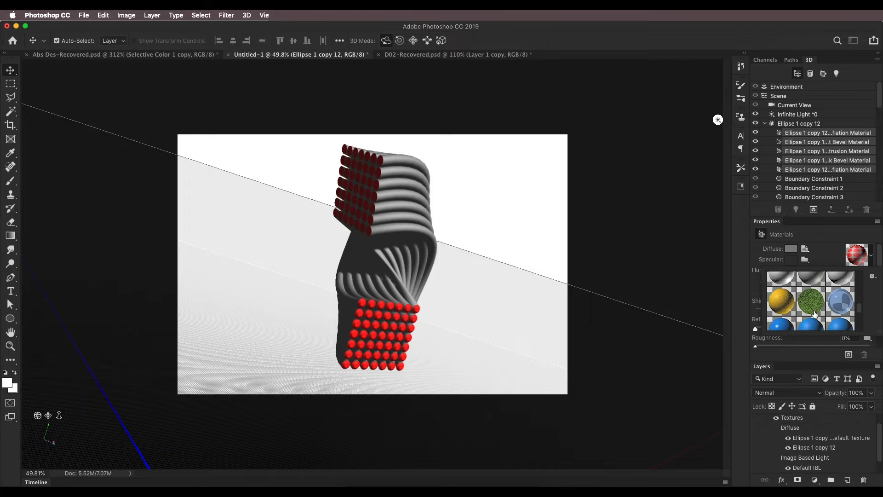
click(785, 317)
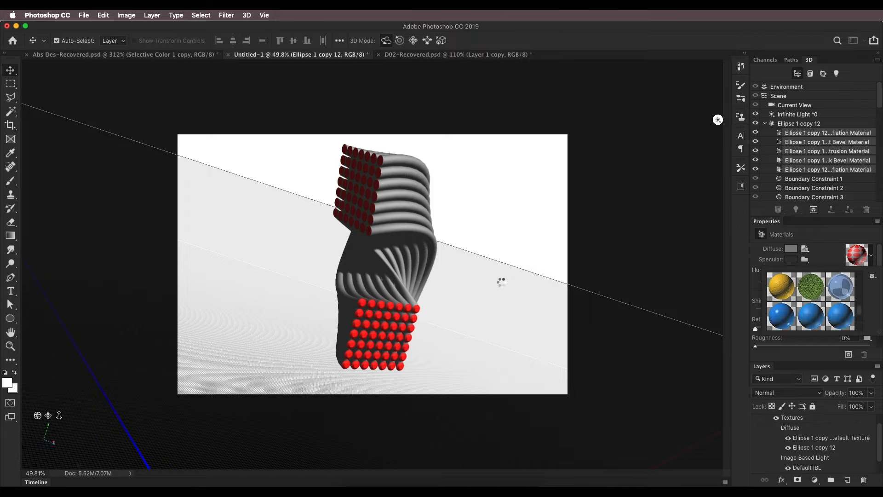
scroll(462, 258, up, 3)
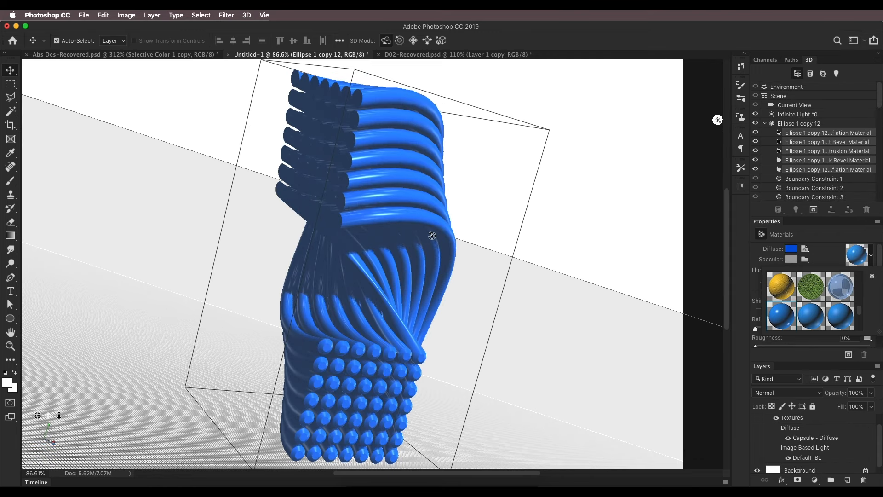
scroll(432, 236, down, 2)
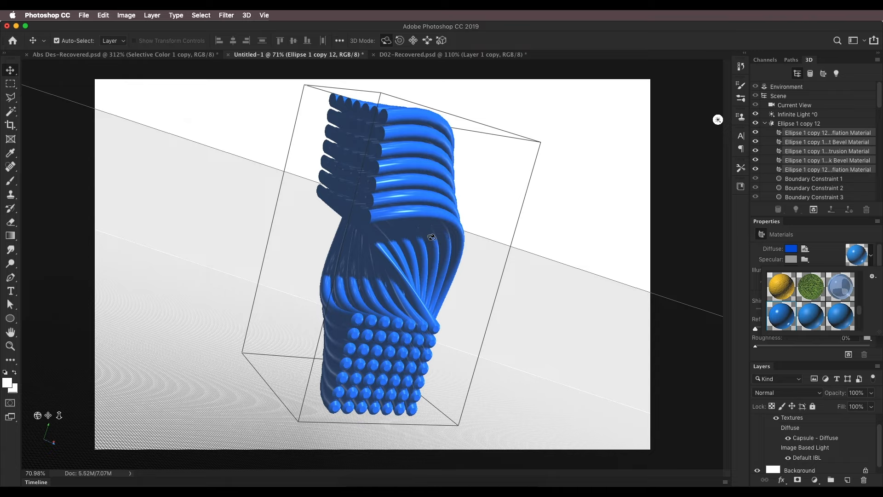
Set the diffuse color of the five selected materials to crimson, H 346, S 100, B 70
click(791, 251)
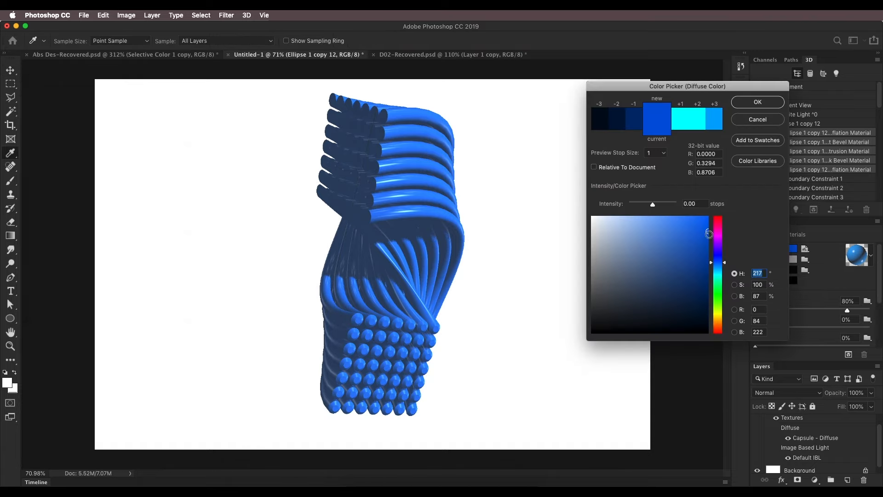
click(708, 247)
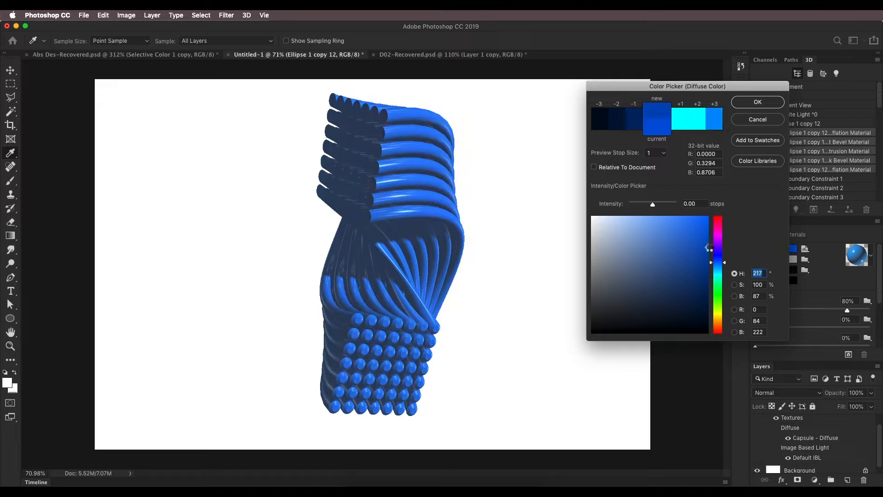
click(720, 224)
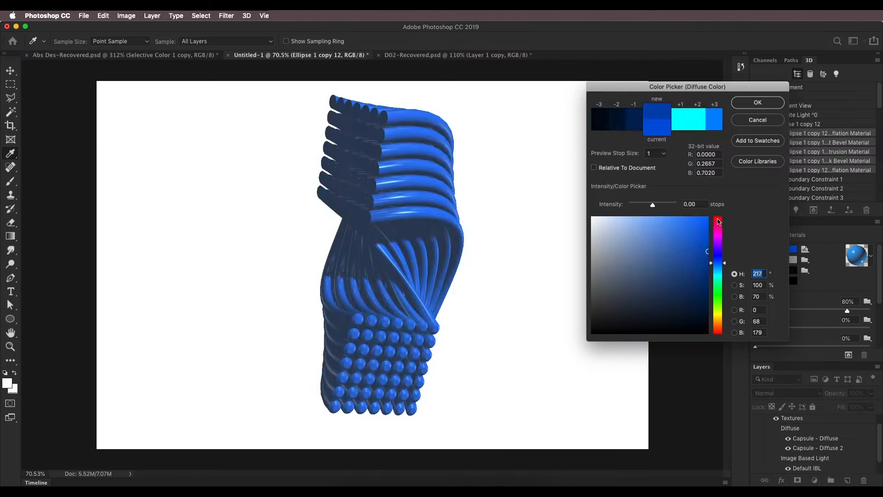
click(719, 221)
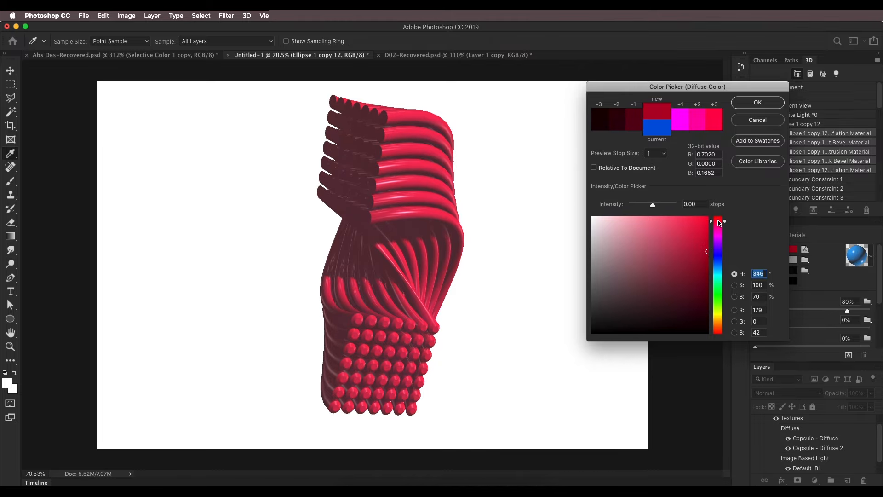
click(761, 102)
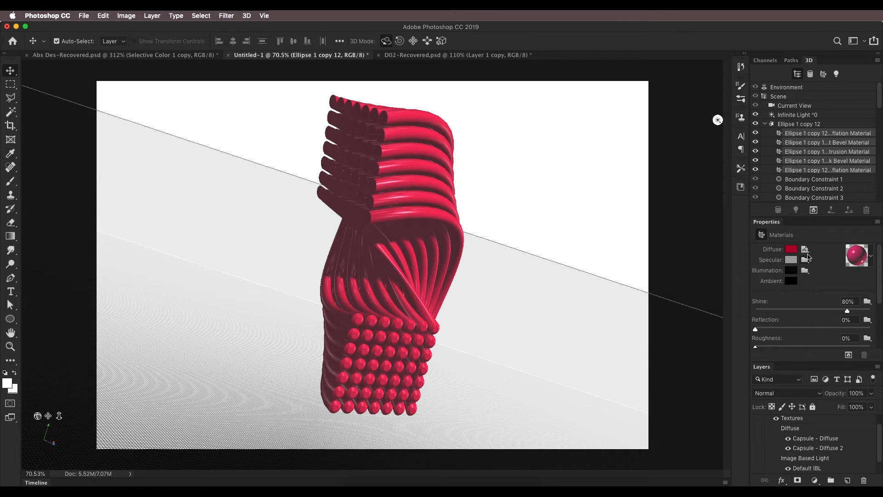
Check the diffuse texture options without changing them and open the specular color of the selected materials for editing
click(805, 250)
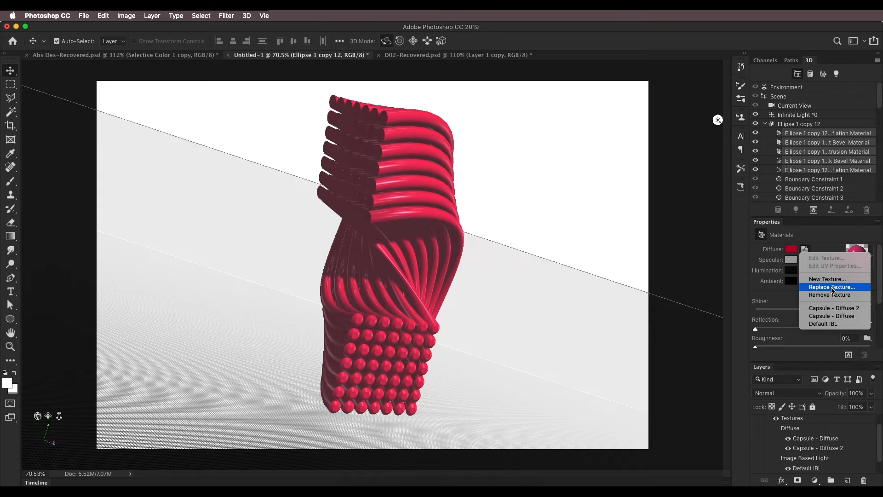
click(829, 252)
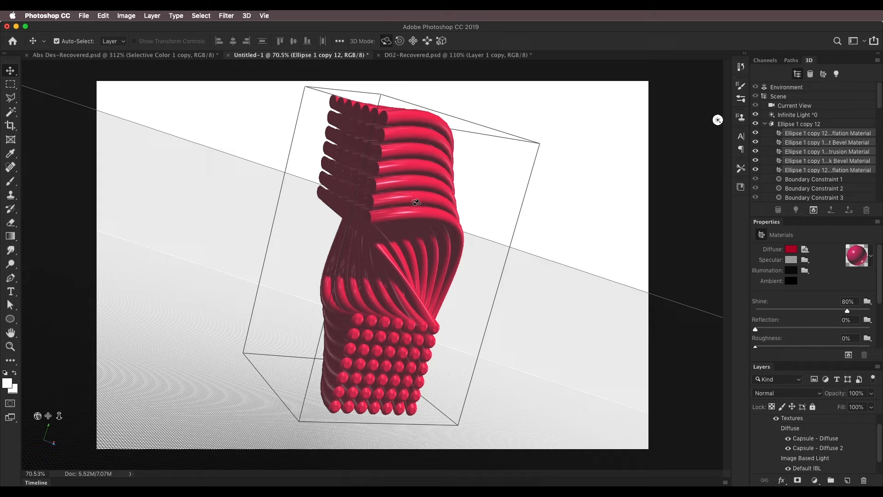
click(790, 261)
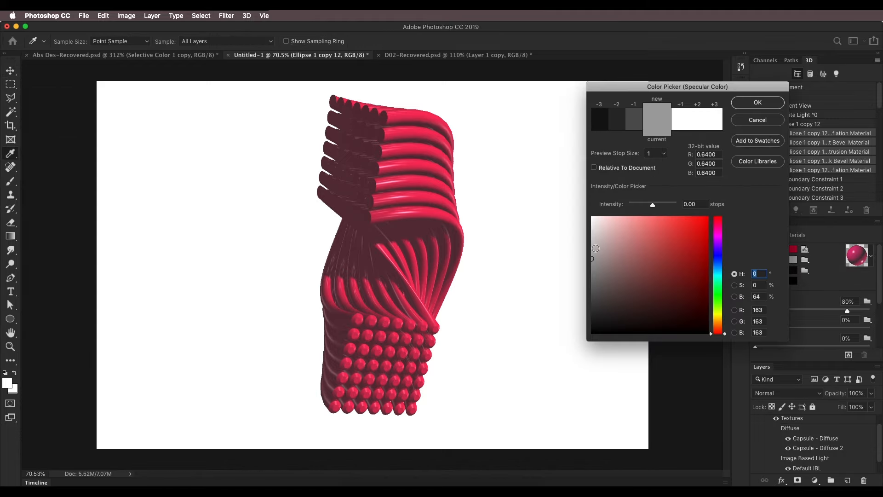
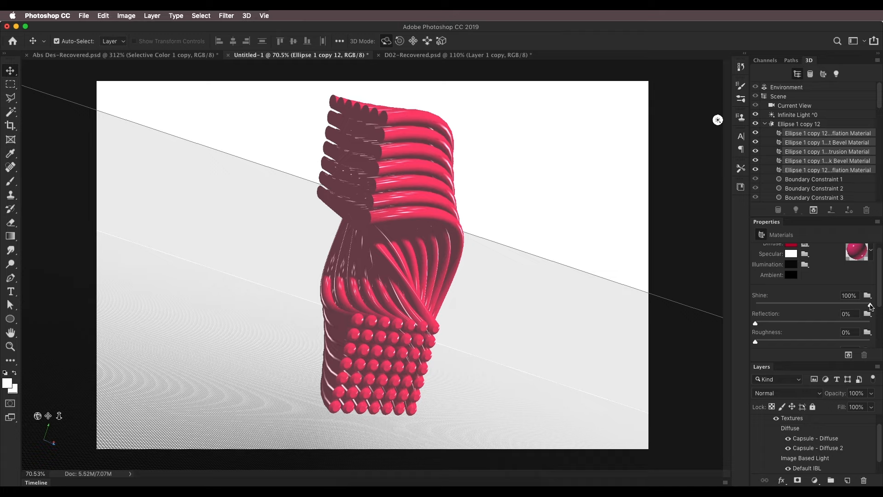
Set the selected materials to 39% shine, 30% reflection and 1.136 refraction, comparing the look with the D01.psd reference preview
drag(845, 304, 797, 307)
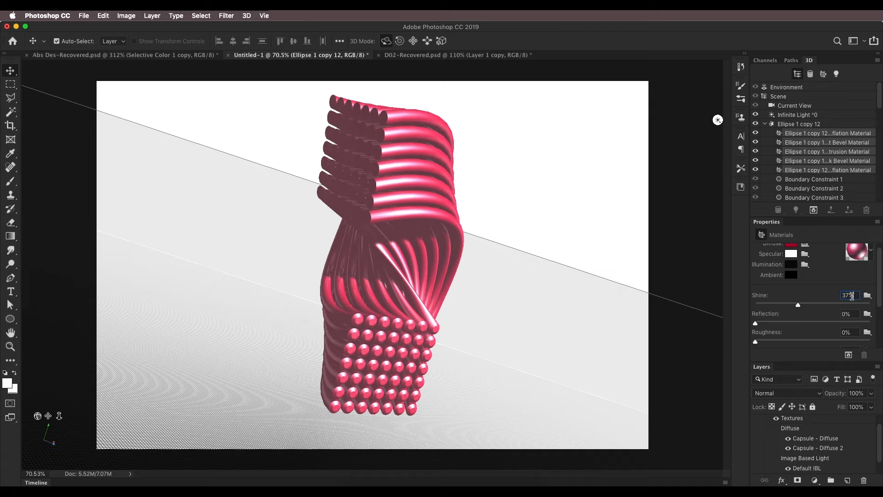
text(39)
click(353, 481)
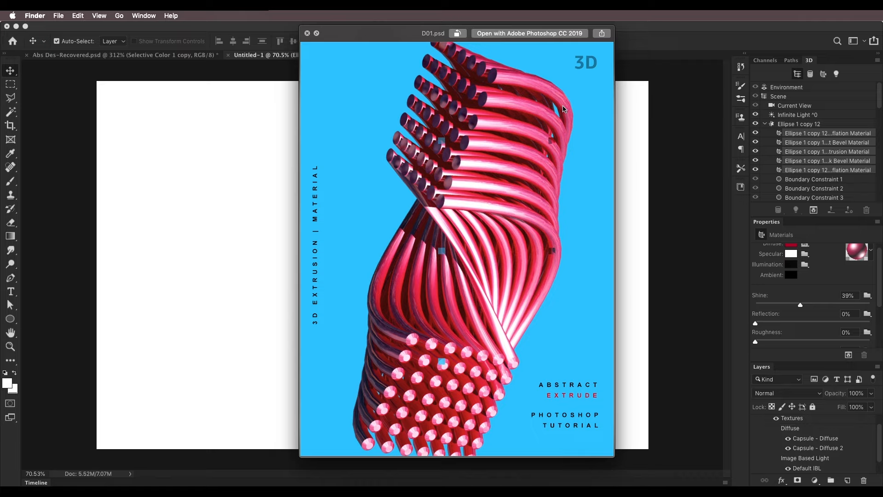
click(680, 48)
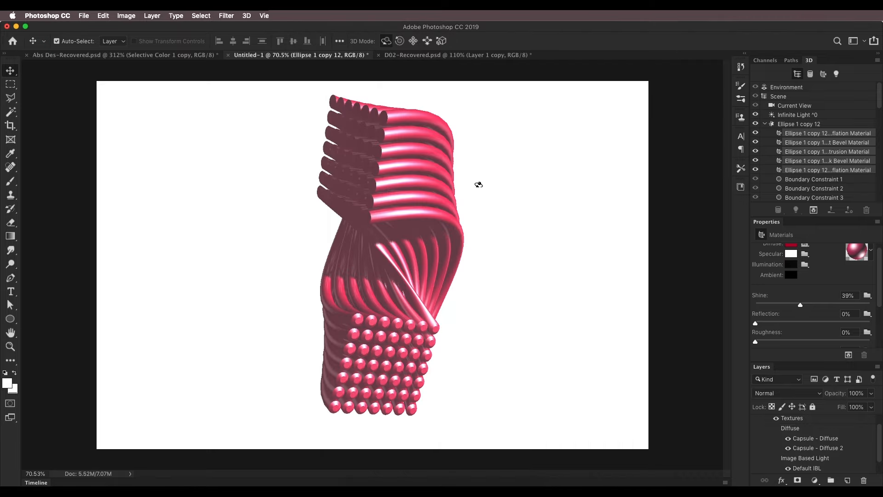
click(852, 314)
text(30)
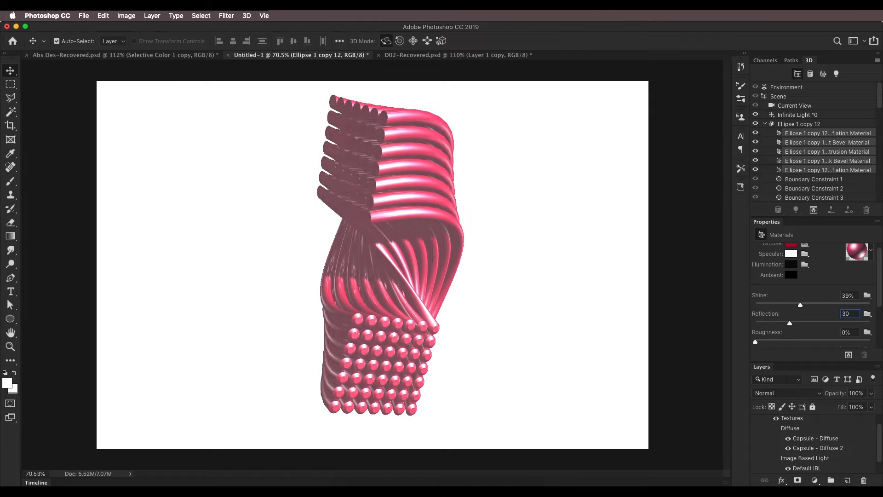
scroll(858, 284, down, 3)
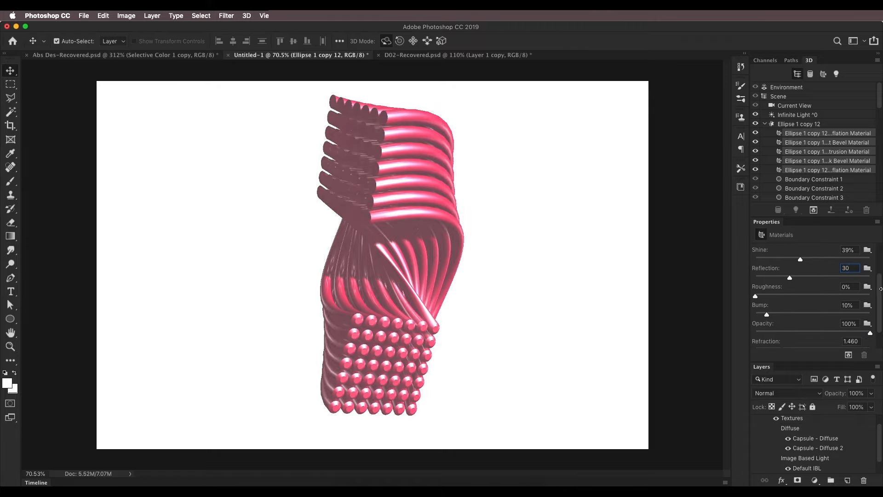
scroll(782, 292, down, 2)
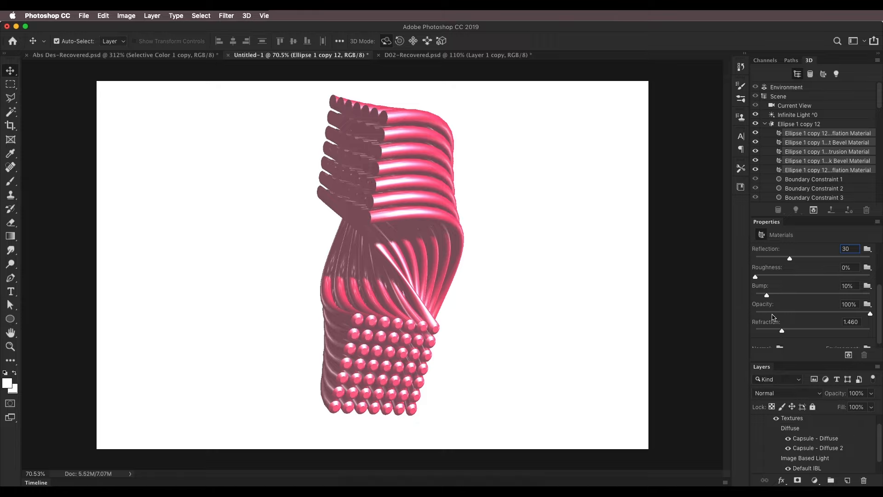
drag(782, 331, 766, 335)
scroll(869, 333, up, 5)
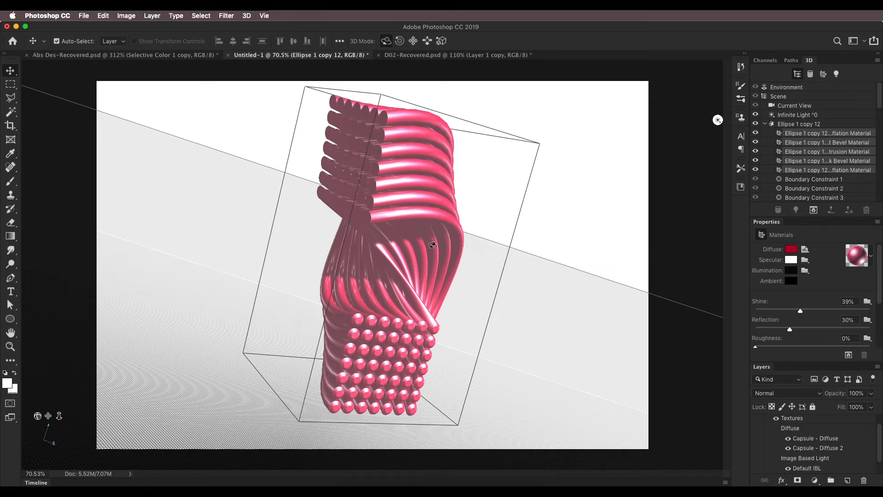
Aim the infinite light from lower down at the tubes and rotate the environment's image-based light slightly
click(784, 116)
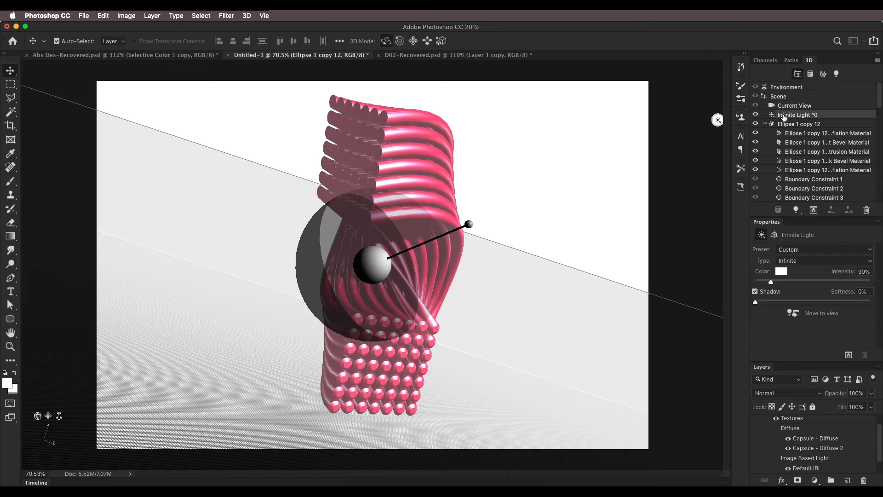
mouse_move(467, 222)
mouse_down()
mouse_move(450, 251)
mouse_move(399, 259)
mouse_move(413, 256)
mouse_move(404, 259)
mouse_move(406, 273)
mouse_move(426, 263)
mouse_move(370, 269)
mouse_move(426, 264)
mouse_move(420, 304)
mouse_move(431, 280)
mouse_move(414, 272)
mouse_move(435, 273)
mouse_move(421, 290)
mouse_move(426, 278)
mouse_up()
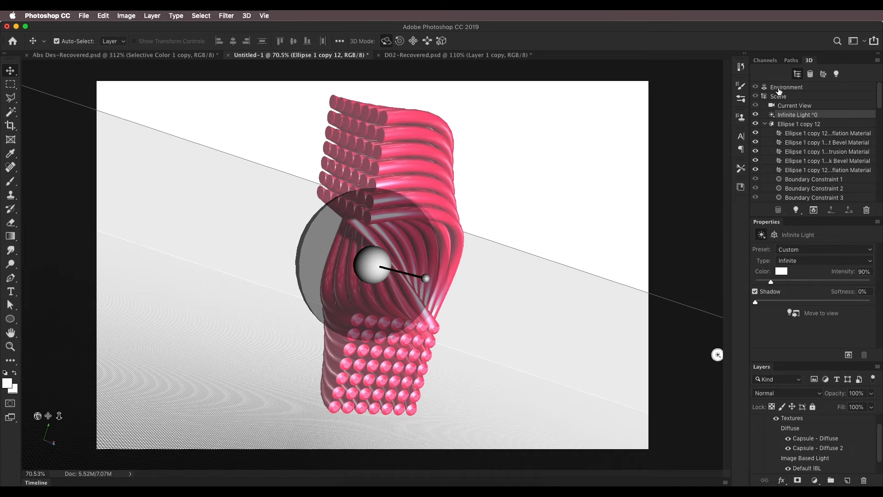
click(778, 87)
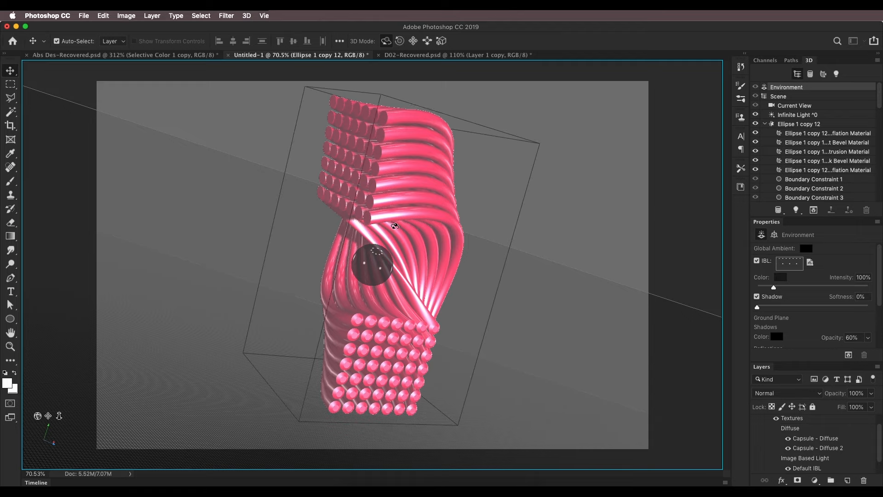
drag(394, 225, 402, 202)
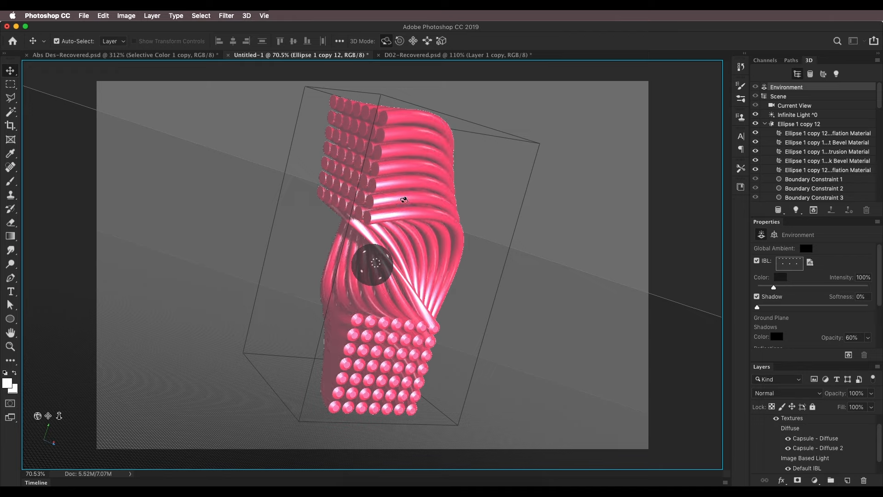
Switch to Finder, close the D01.psd preview and compare the panorama and city images in the Bg folder as environment textures
click(363, 478)
click(307, 34)
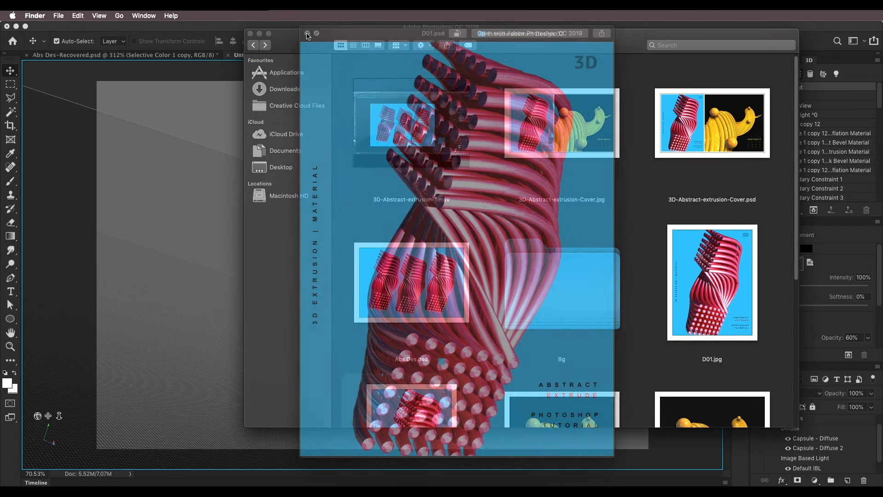
click(545, 310)
double_click(545, 310)
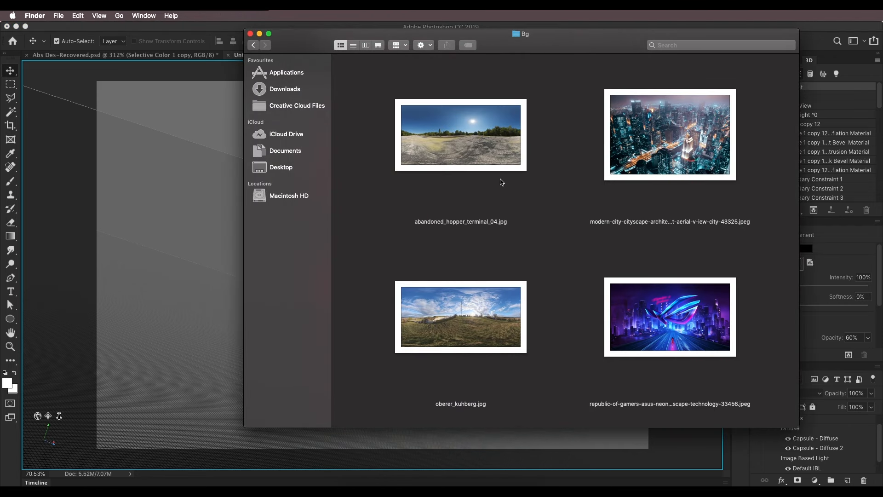
click(477, 152)
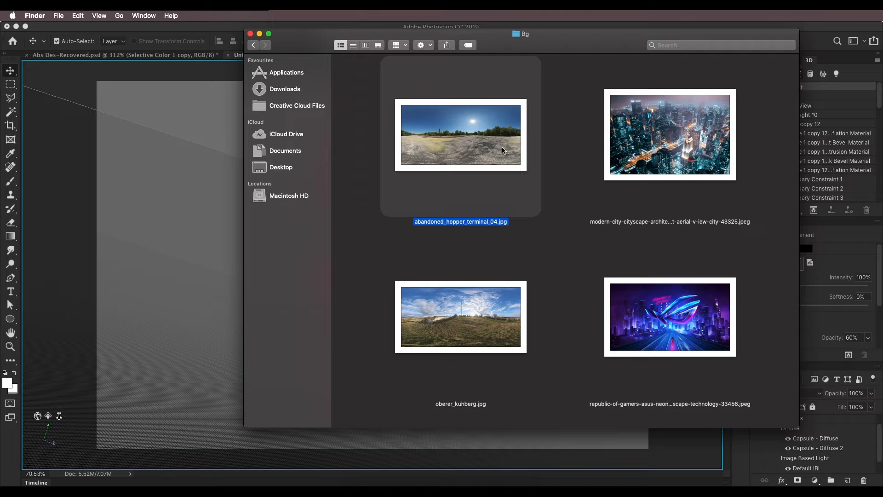
click(702, 162)
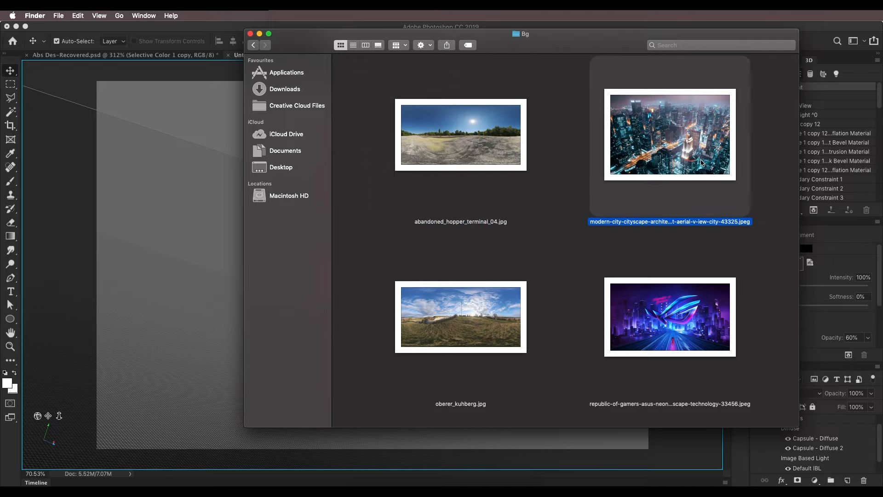
click(670, 325)
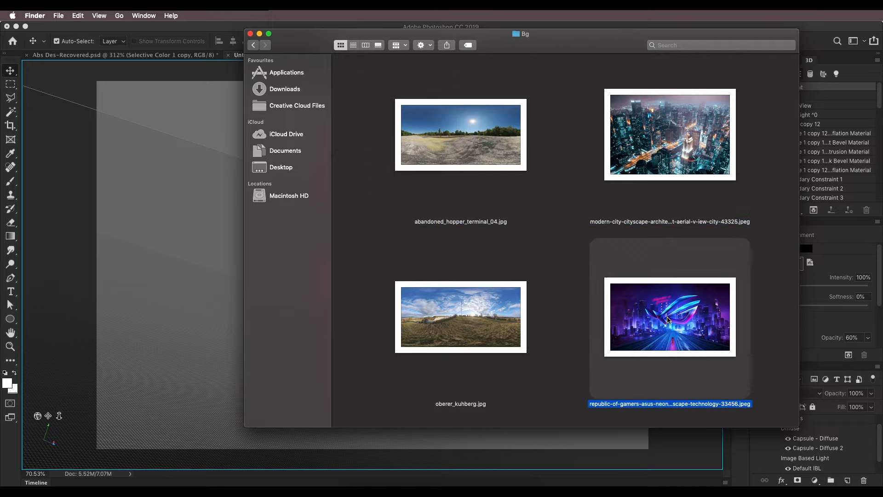
click(489, 332)
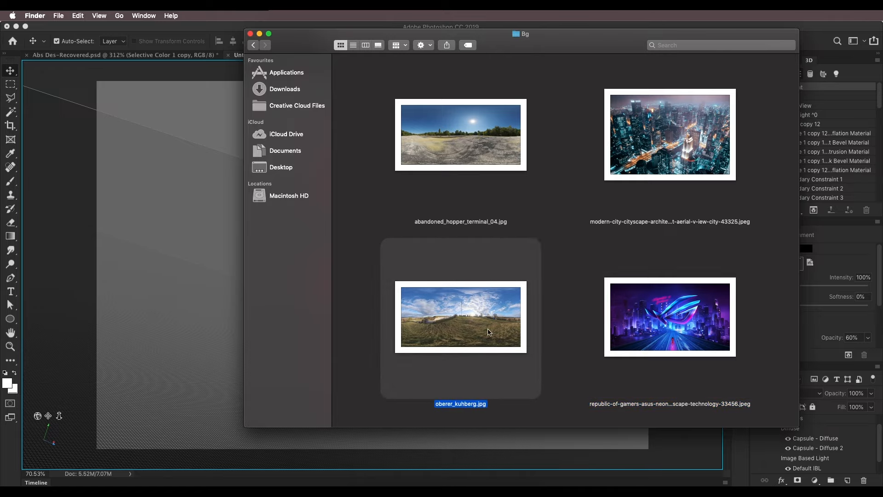
click(627, 167)
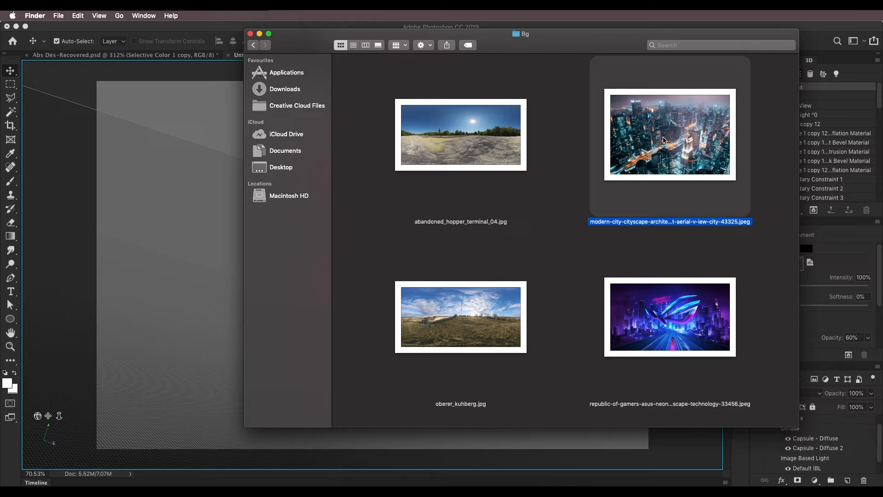
click(814, 93)
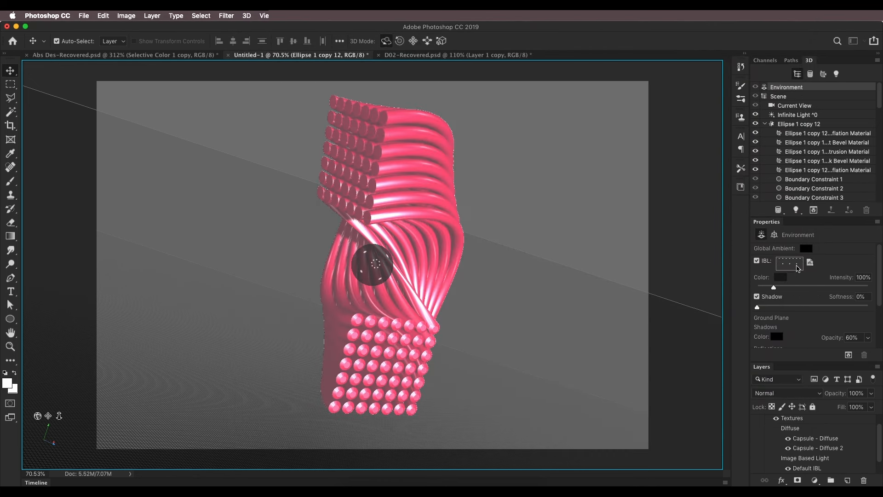
Replace the environment's IBL texture with the modern-city cityscape 43325 JPEG from the Bg folder and rotate it around the tubes
click(813, 267)
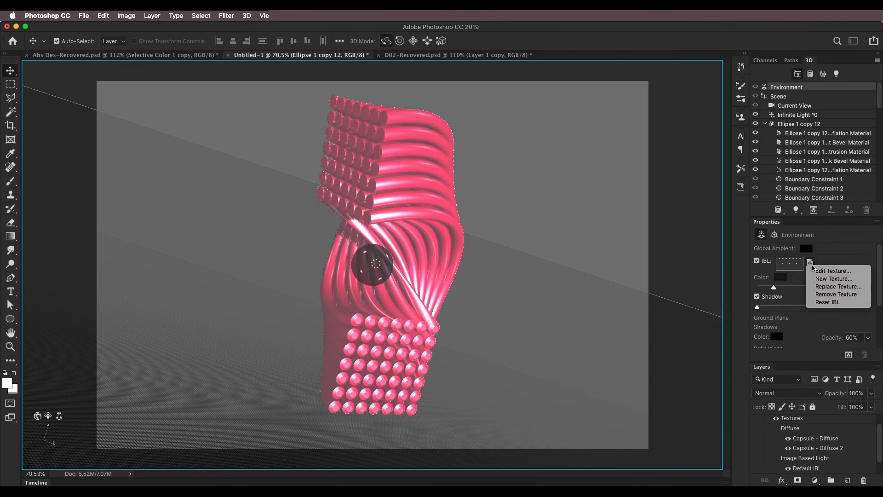
click(829, 291)
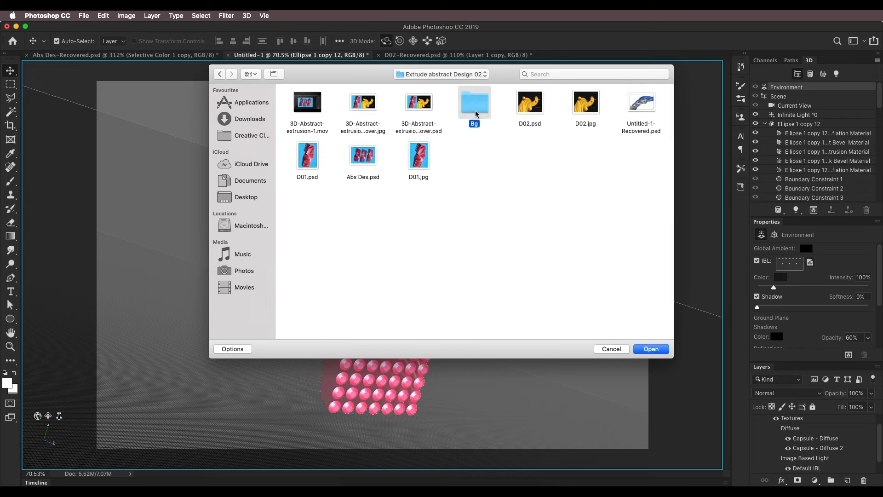
double_click(476, 111)
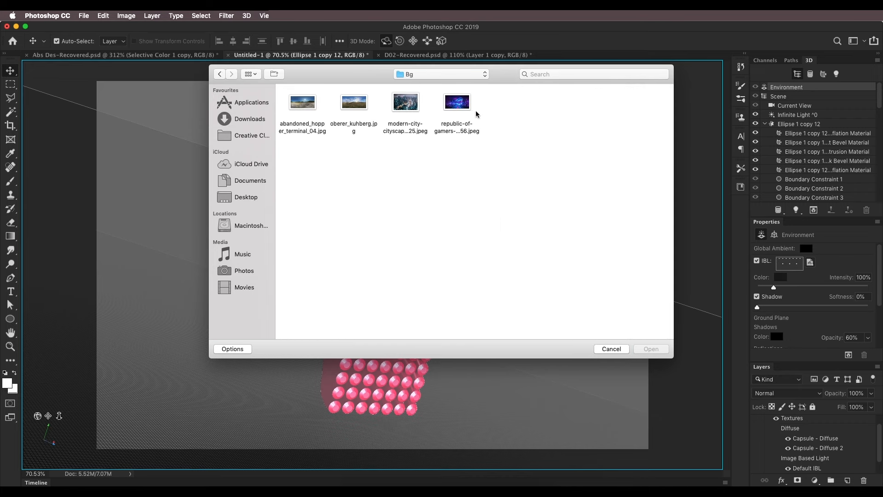
click(401, 103)
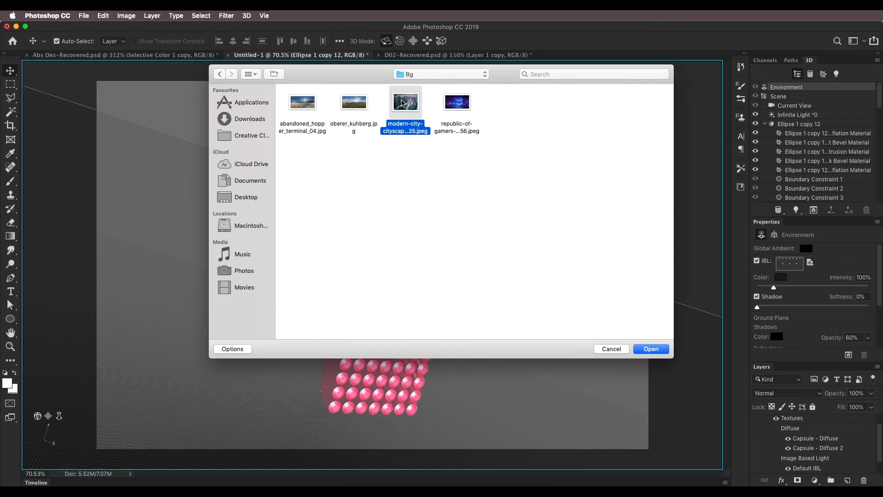
click(652, 349)
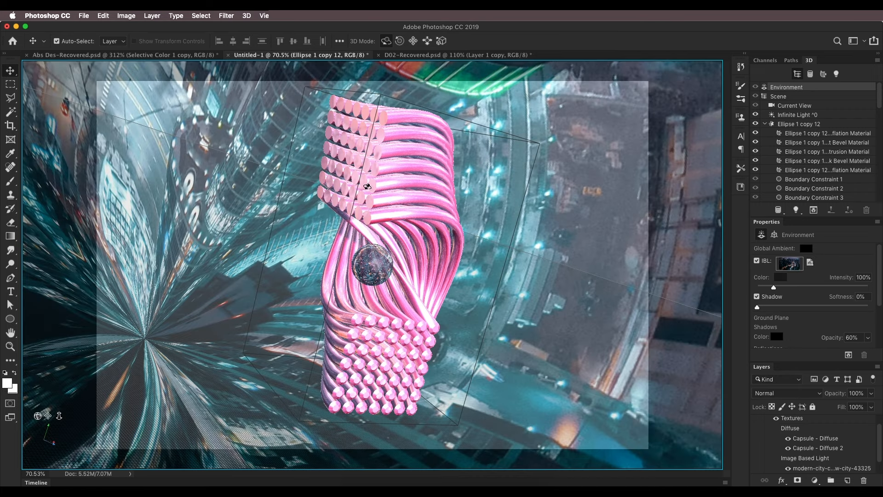
drag(401, 240, 399, 141)
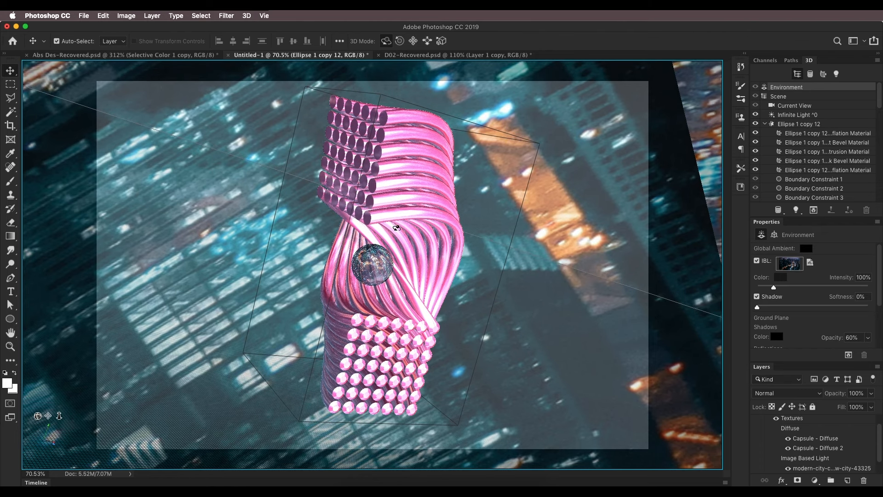
drag(396, 228, 383, 269)
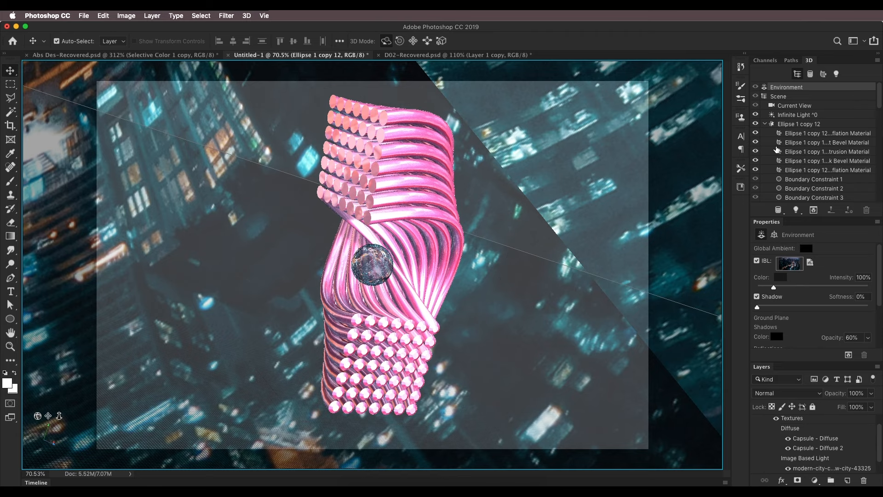
Select all five Ellipse 1 copy 12 materials, try a reflection of 0% and set it back to 30%
click(787, 125)
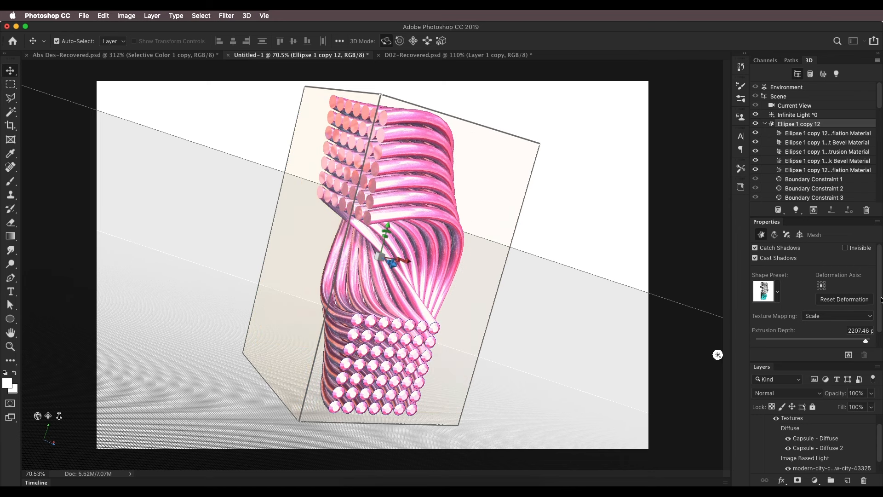
click(827, 136)
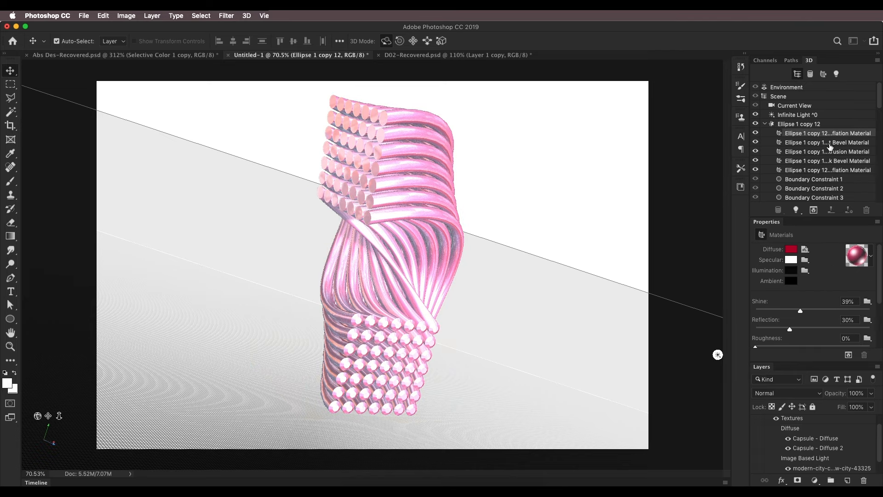
shift+click(838, 170)
scroll(836, 287, down, 3)
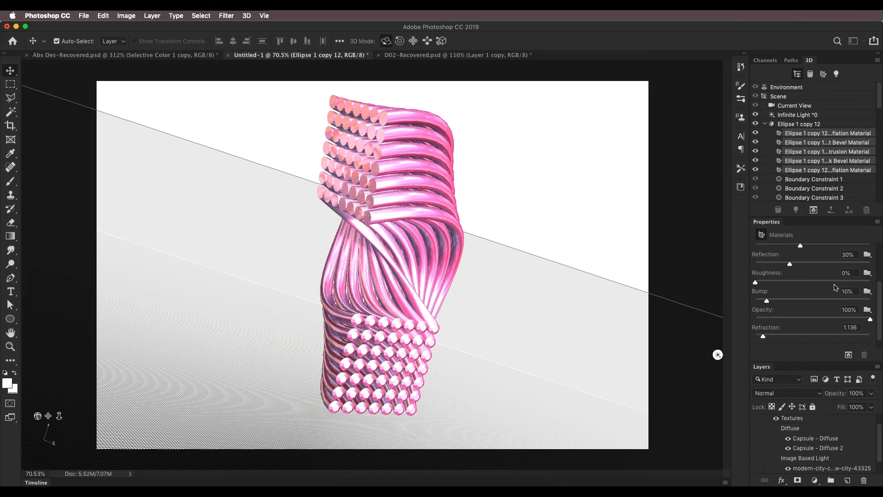
click(853, 255)
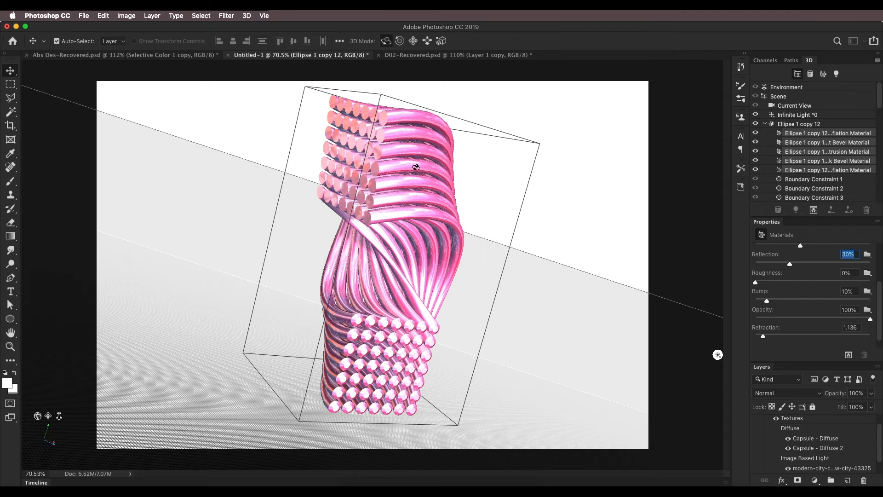
text(0)
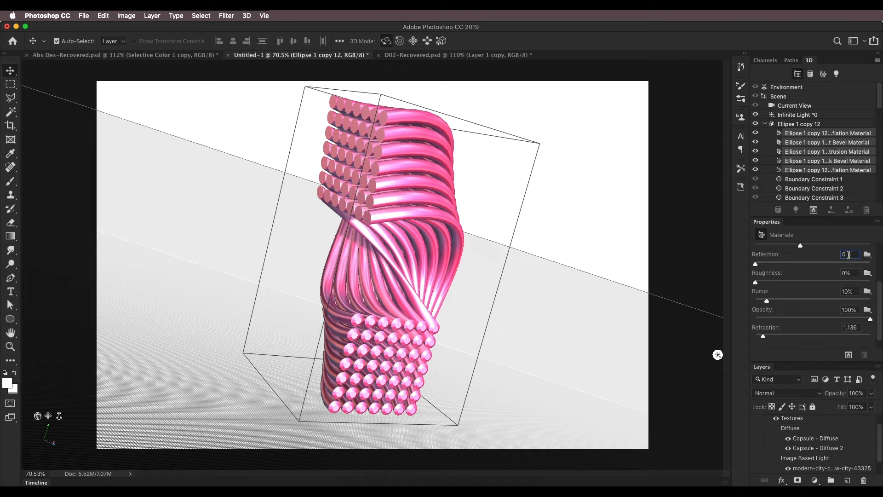
drag(849, 254, 821, 252)
text(30)
key(Tab)
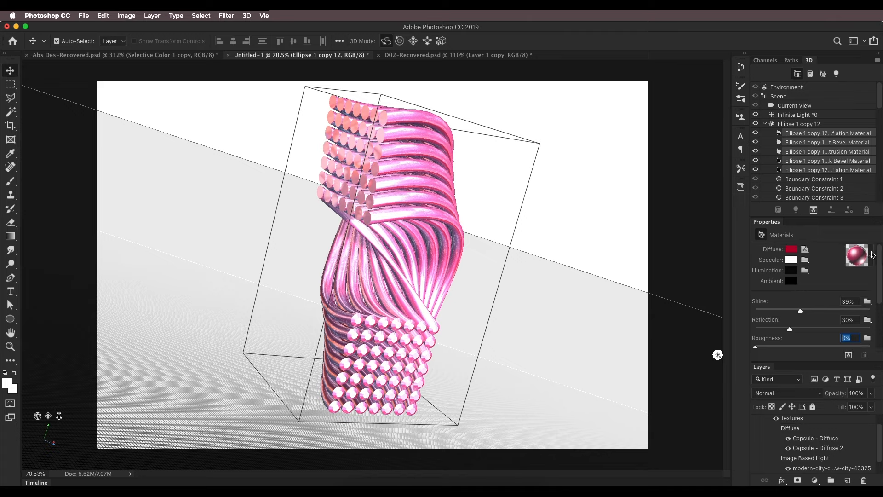
Try a shine of 30% on the five selected materials and raise it to 100%
drag(857, 302, 837, 302)
text(30)
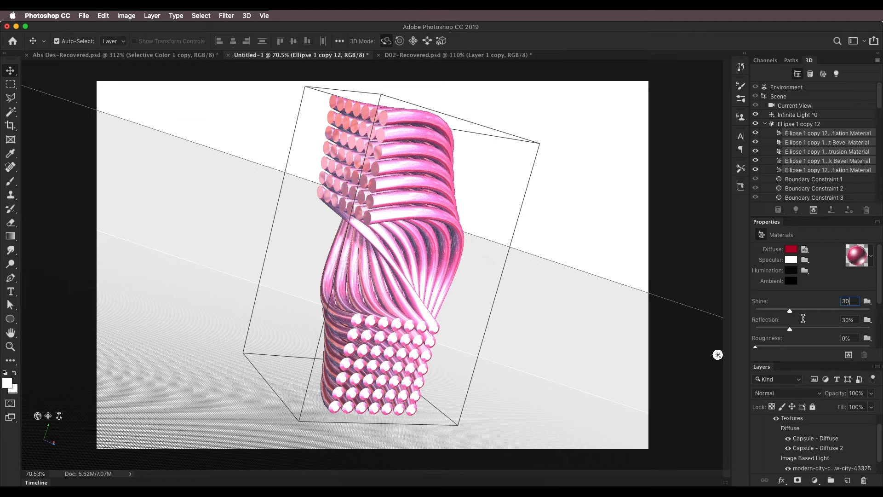
key(Tab)
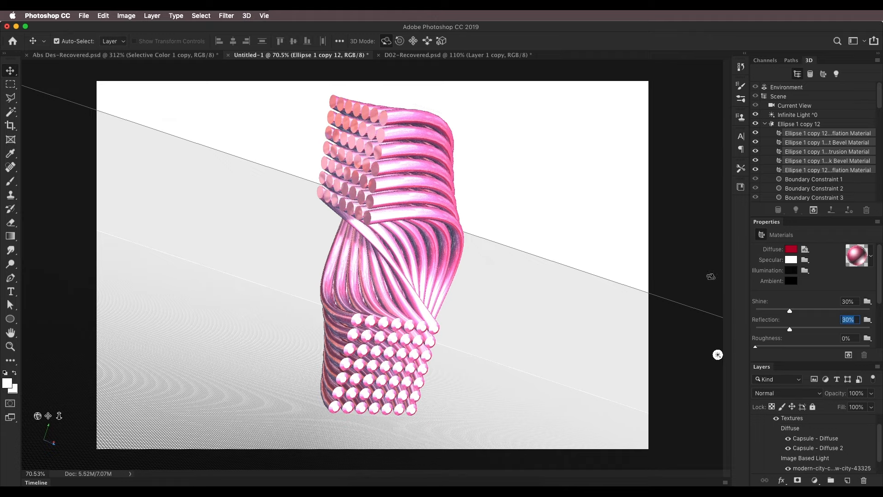
drag(790, 311, 871, 309)
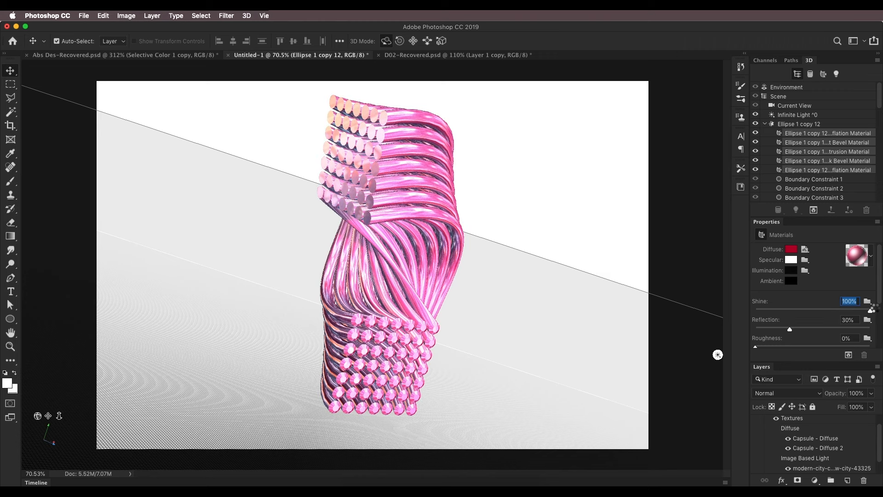
Set the selected materials' shine to 30%, then test-render a rectangular area over the middle of the tubes and stop the render
drag(872, 309, 790, 312)
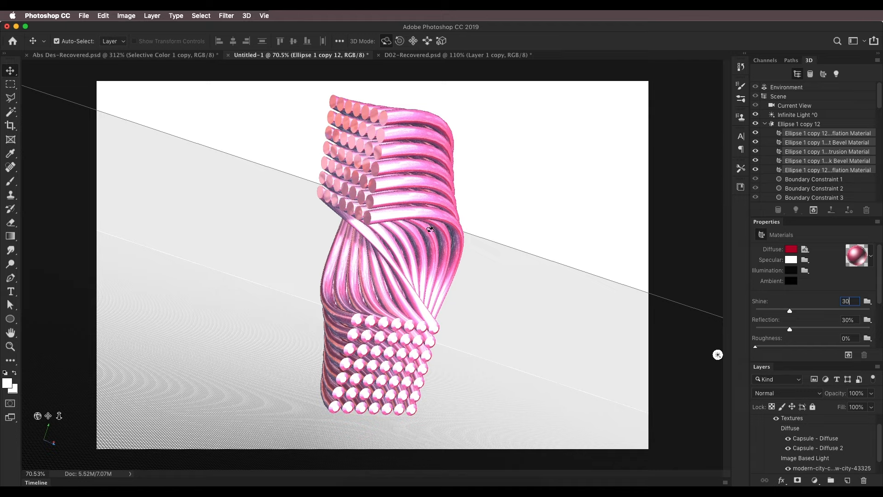
click(10, 84)
drag(454, 249, 458, 248)
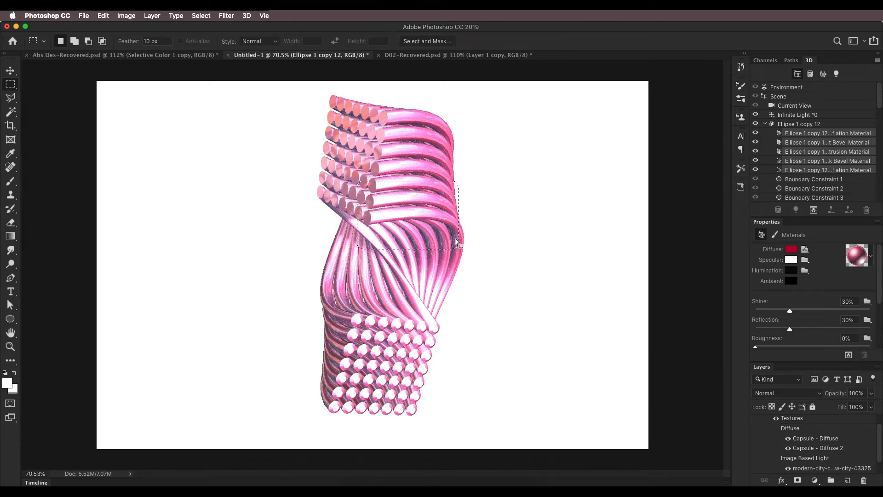
click(813, 210)
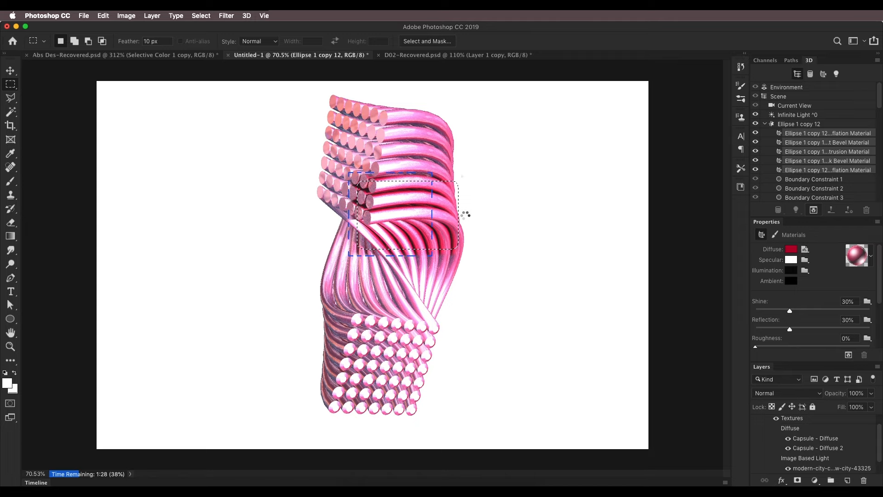
key(Escape)
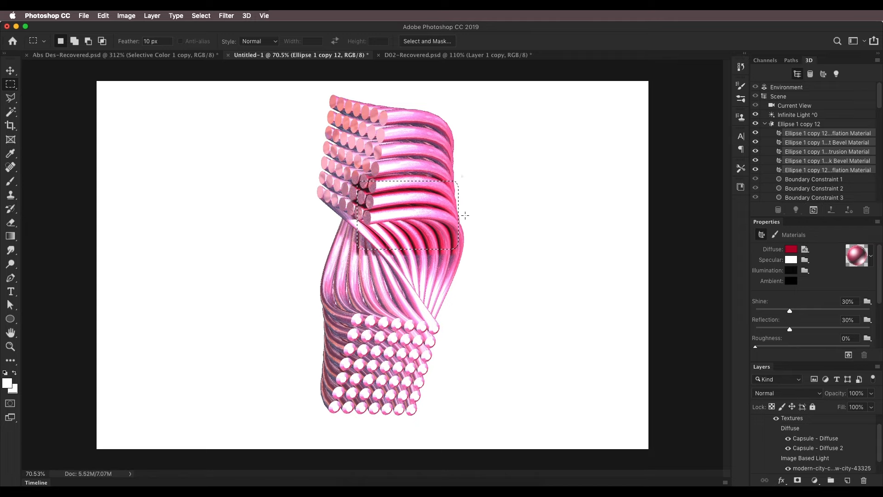
Switch to Finder, move its window and the D01.jpg preview beside the canvas for comparison, then return to Photoshop and deselect the area
click(356, 466)
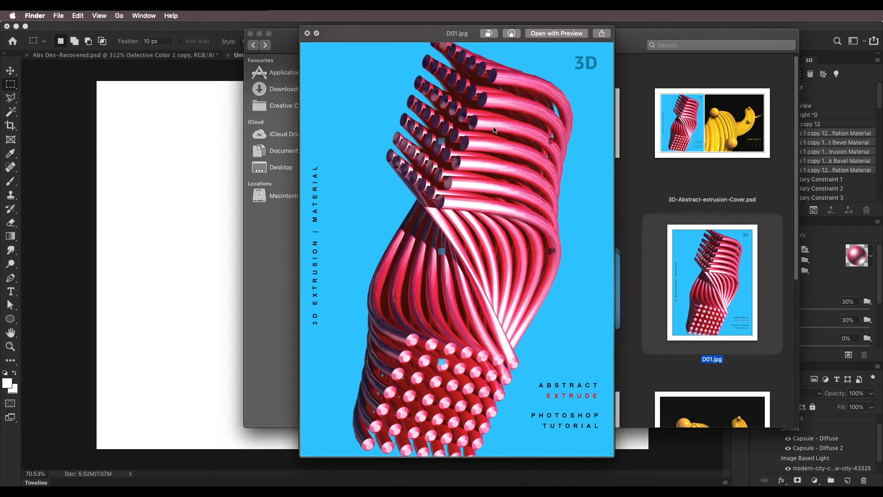
drag(280, 37, 653, 76)
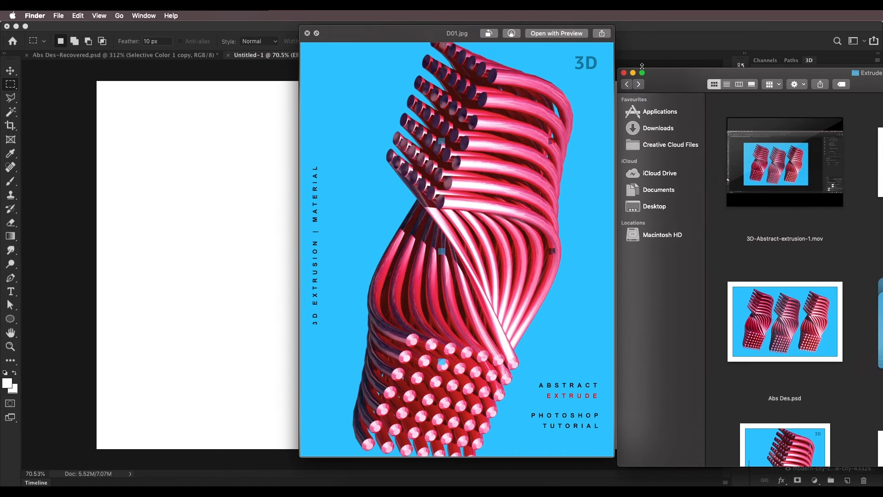
drag(425, 41, 630, 116)
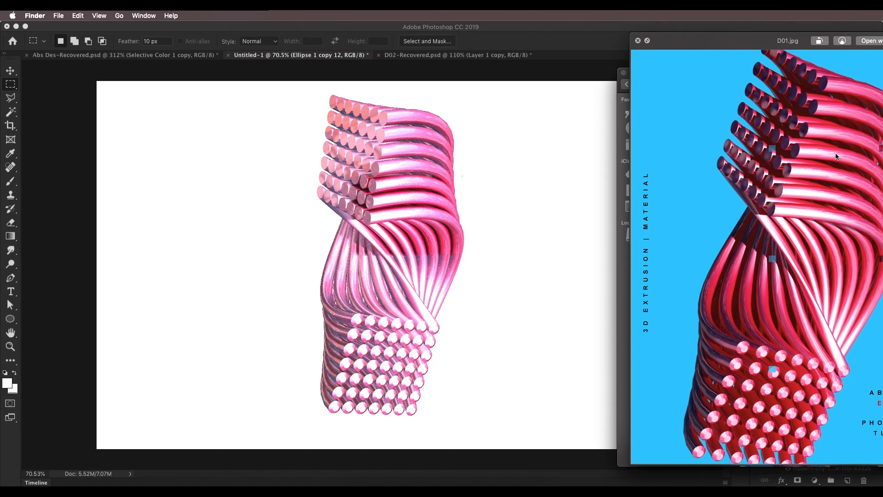
click(564, 157)
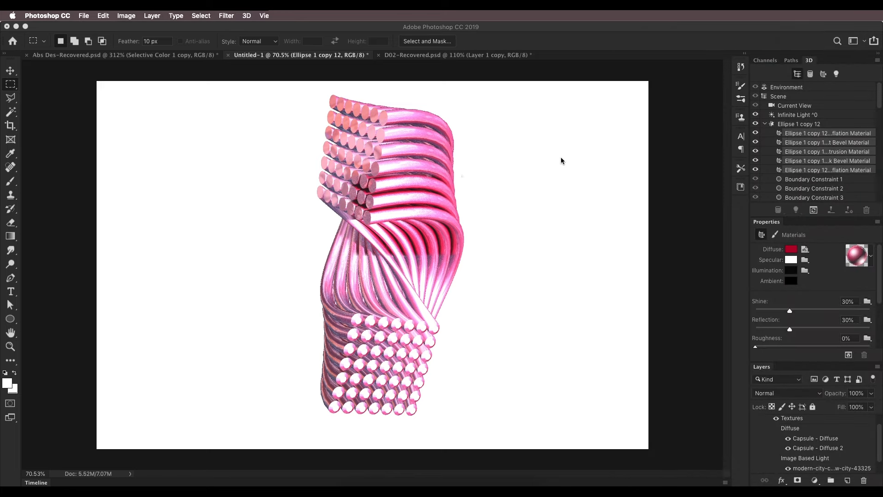
key(super+d)
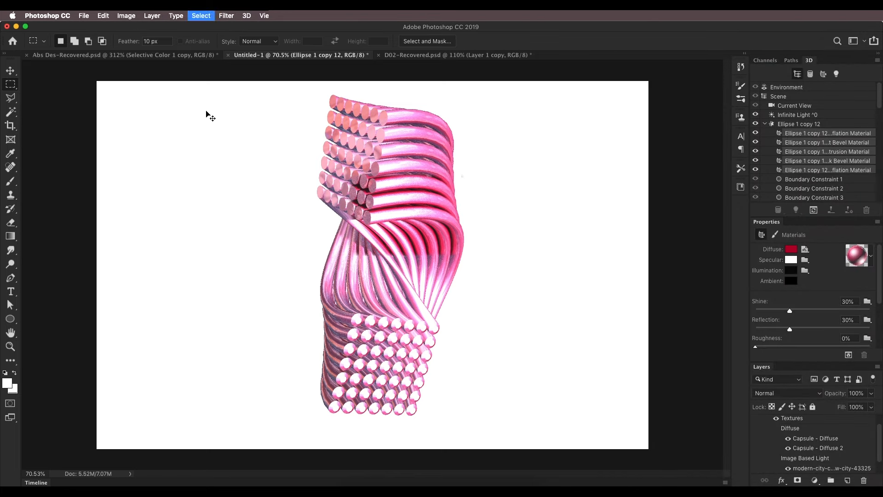
Switch to Abs Des-Recovered.psd and select the five materials of its Ellipse 1 3D layer for reference
click(87, 55)
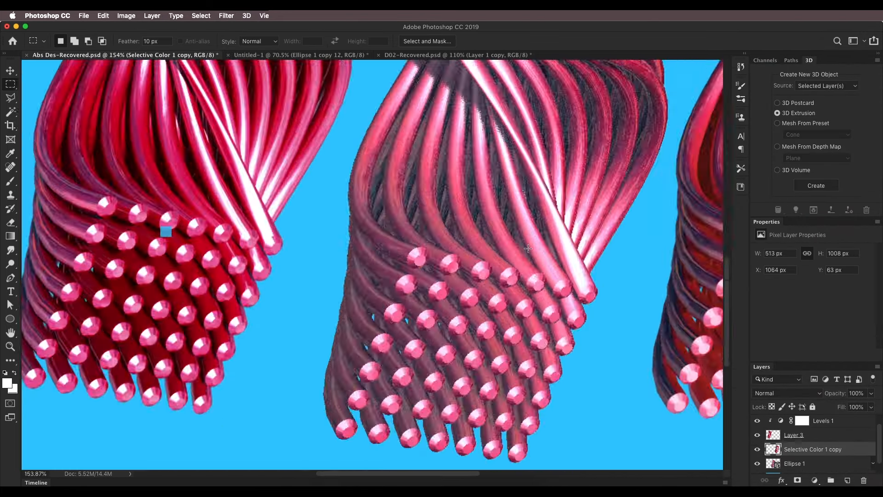
scroll(528, 249, down, 5)
drag(564, 211, 434, 310)
key(v)
click(412, 232)
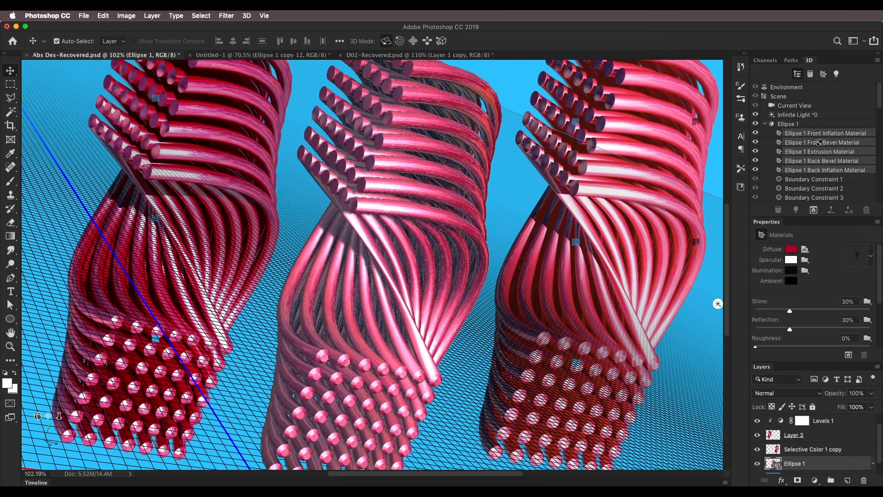
click(817, 124)
click(825, 134)
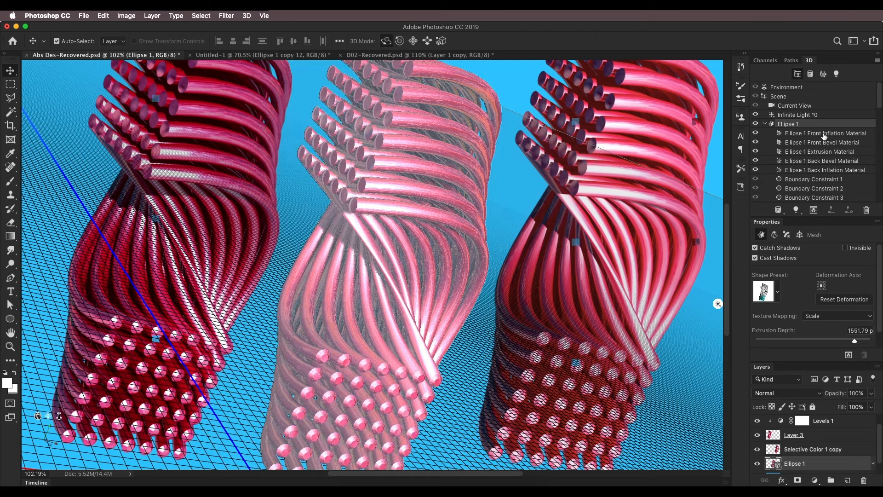
shift+click(831, 170)
Examine the specular and diffuse colours, shine, reflection, roughness and bump of the selected Ellipse 1 materials
click(791, 260)
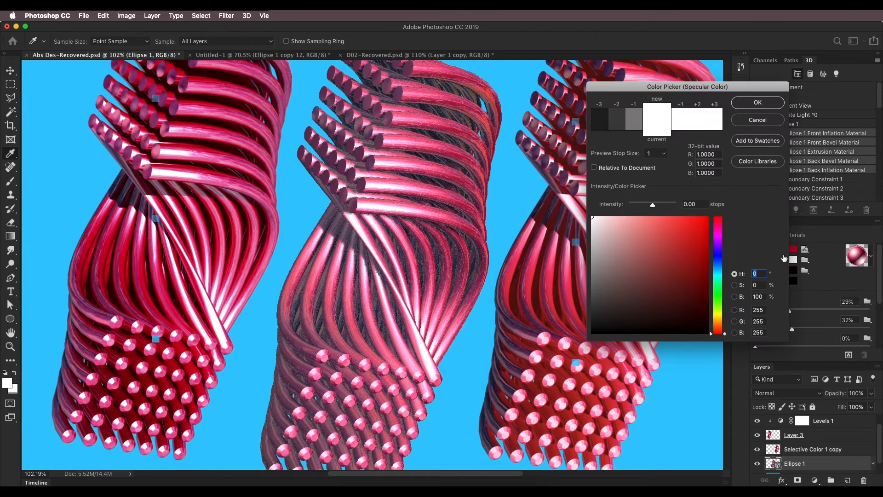
click(742, 100)
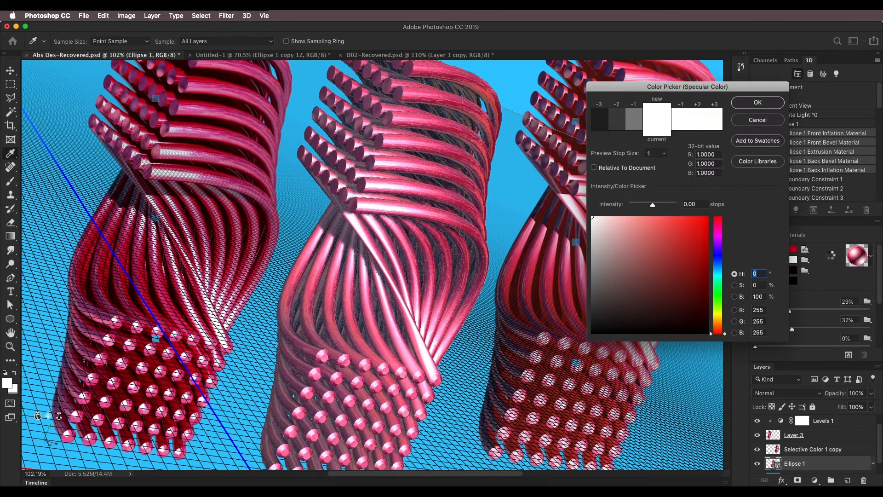
click(844, 301)
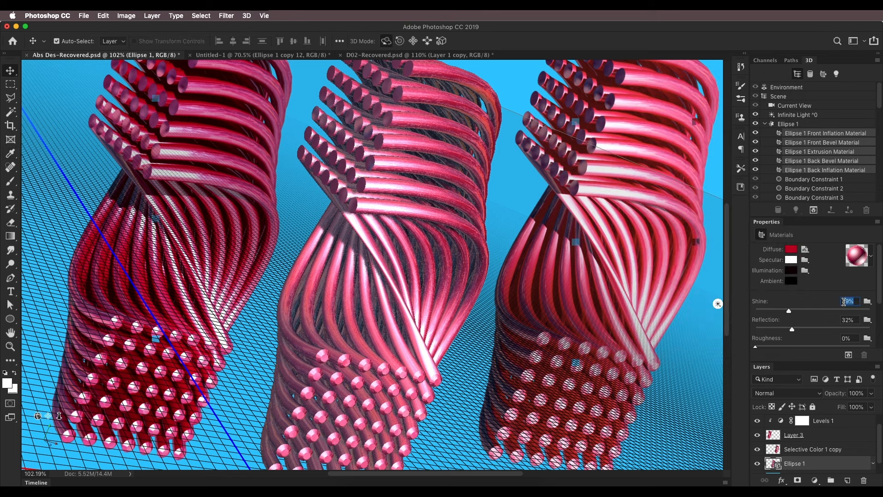
click(847, 319)
click(790, 250)
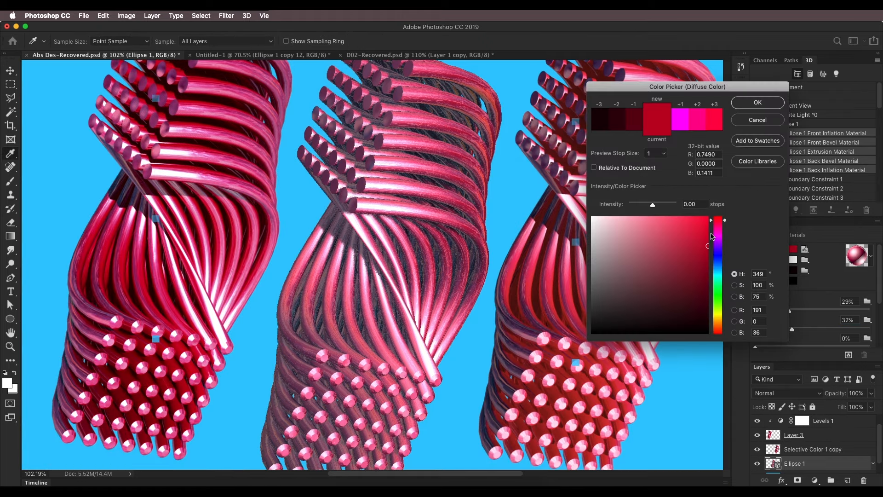
click(757, 102)
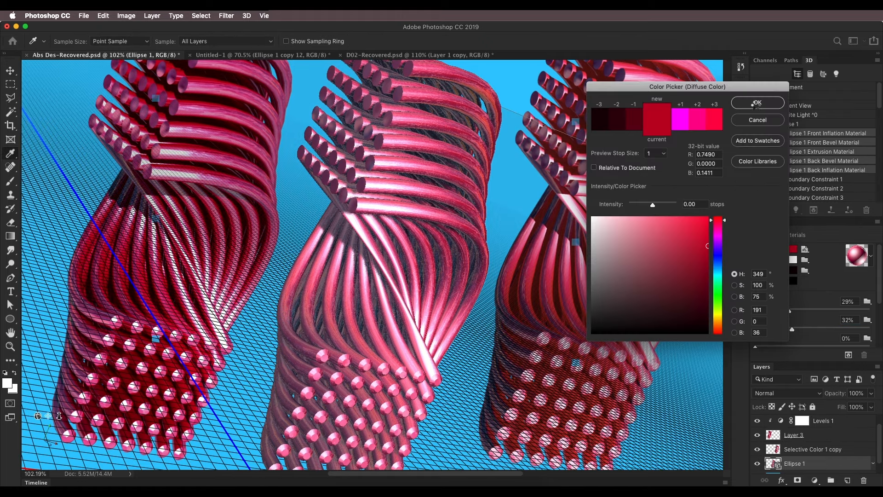
scroll(791, 304, up, 4)
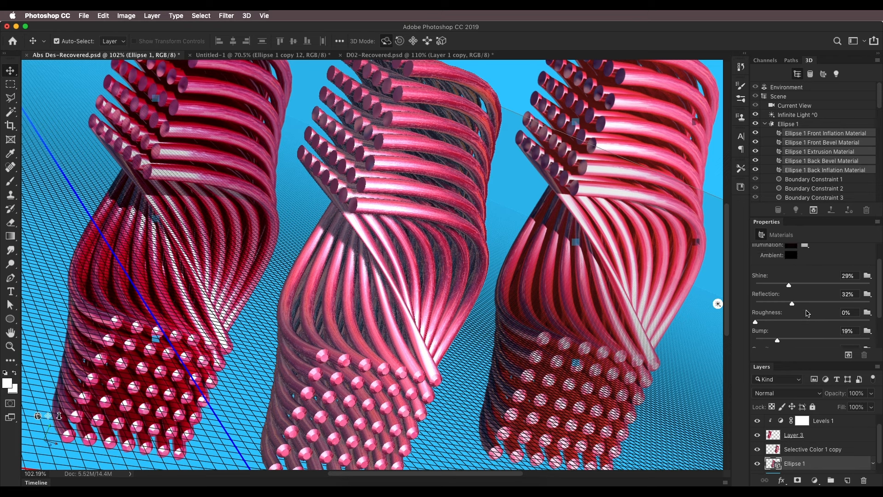
scroll(810, 313, up, 3)
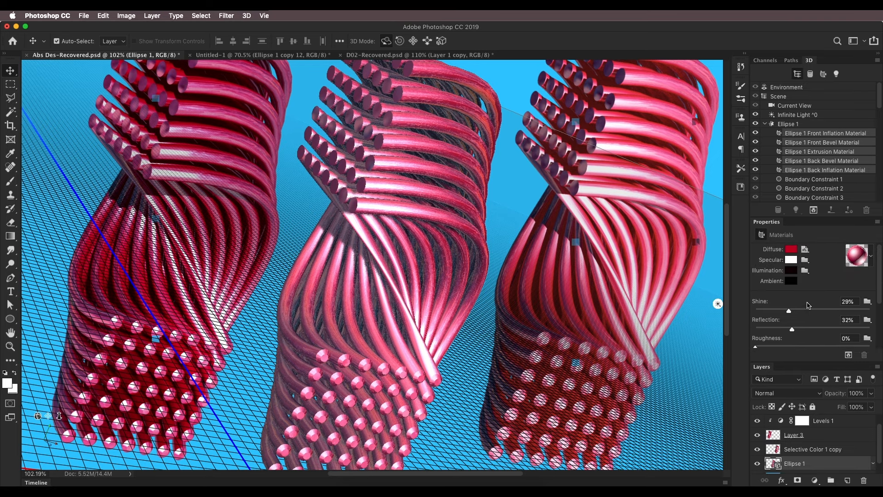
Check the reference document's Infinite Light settings and its environment's IBL intensity
click(789, 114)
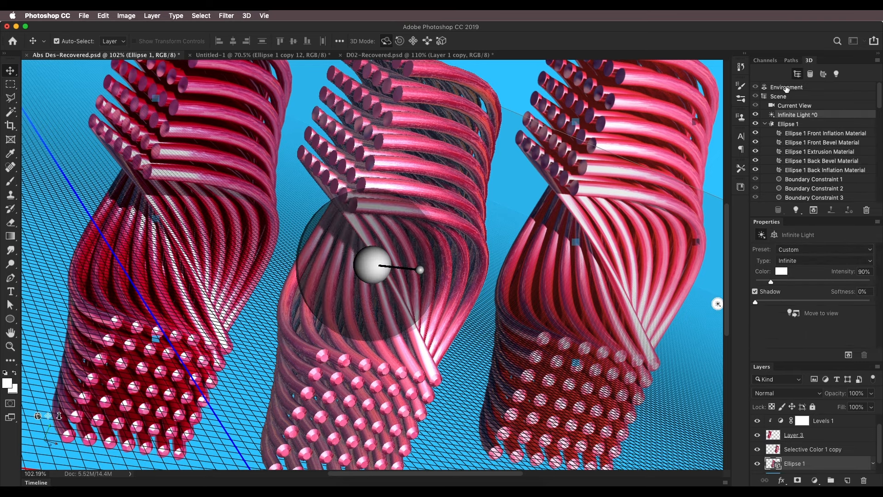
click(787, 87)
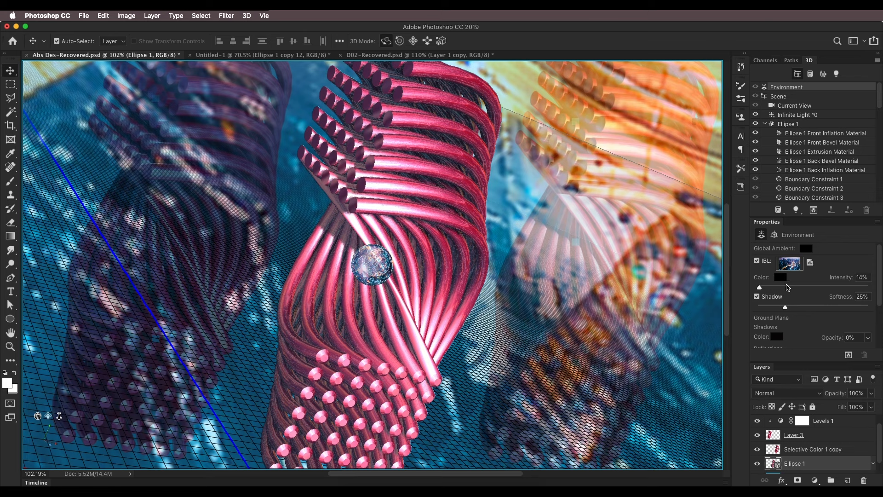
click(863, 278)
Return to the Untitled-1 document and set the environment's IBL intensity to 14%
click(267, 55)
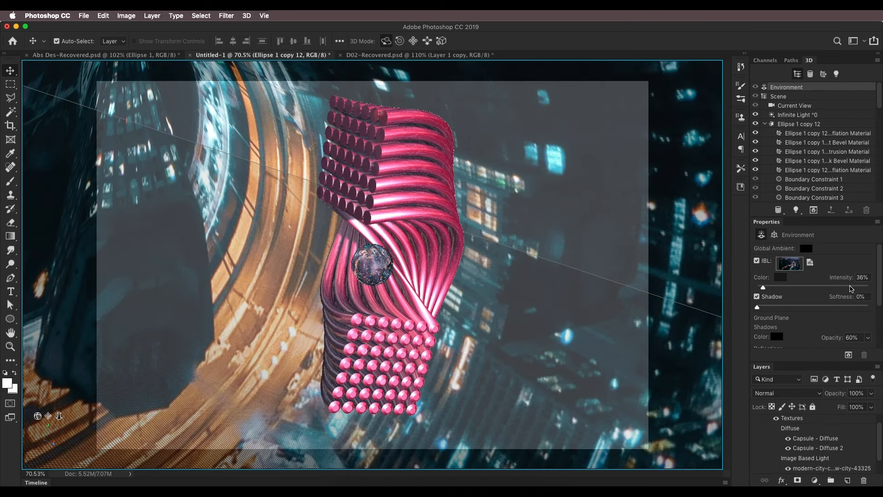
click(868, 278)
text(14)
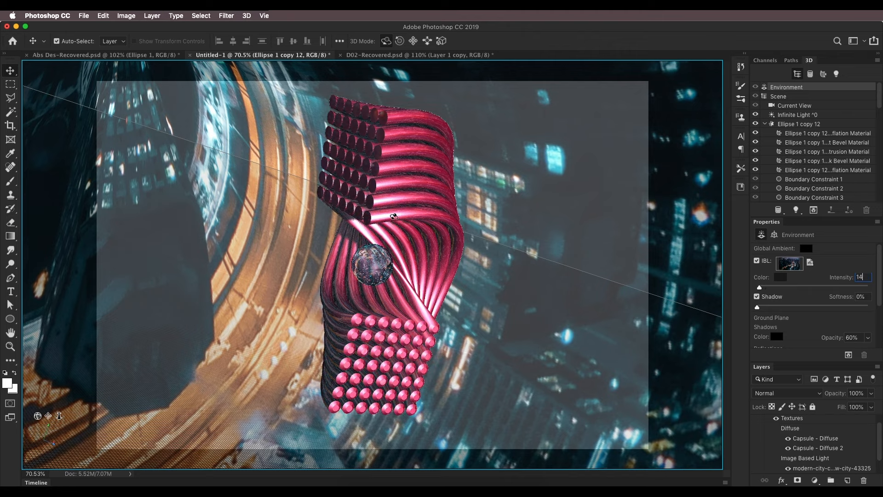
Rotate the environment's city image around the tubes to reposition its reflections
scroll(394, 215, down, 4)
drag(394, 216, 391, 268)
scroll(392, 265, up, 4)
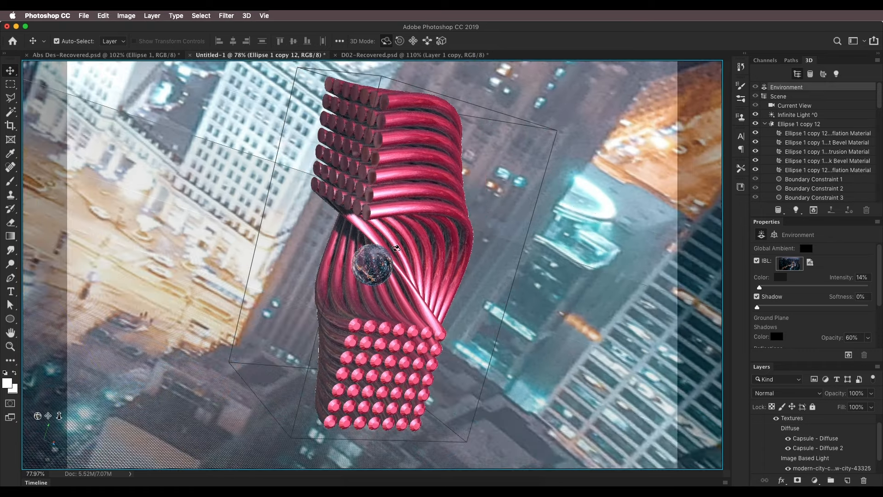
drag(398, 242, 419, 232)
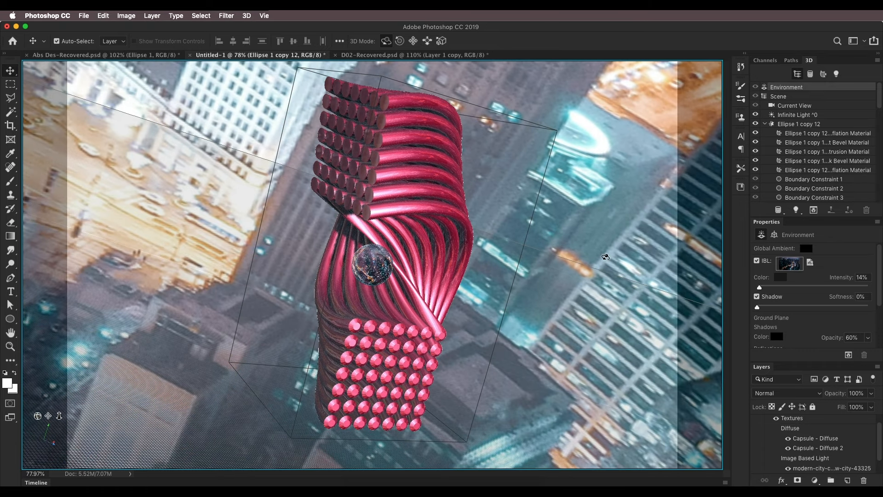
Select all five Ellipse 1 copy 12 materials and test-render a rectangular area across the middle of the tubes
click(801, 132)
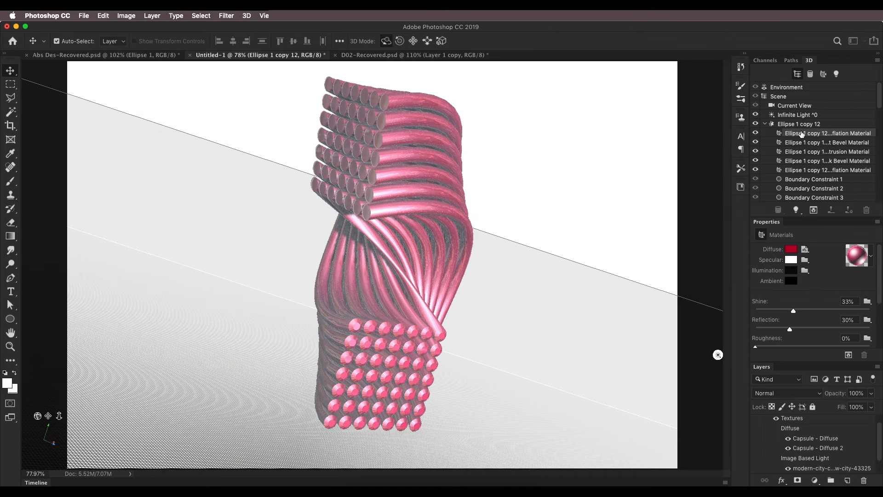
shift+click(820, 170)
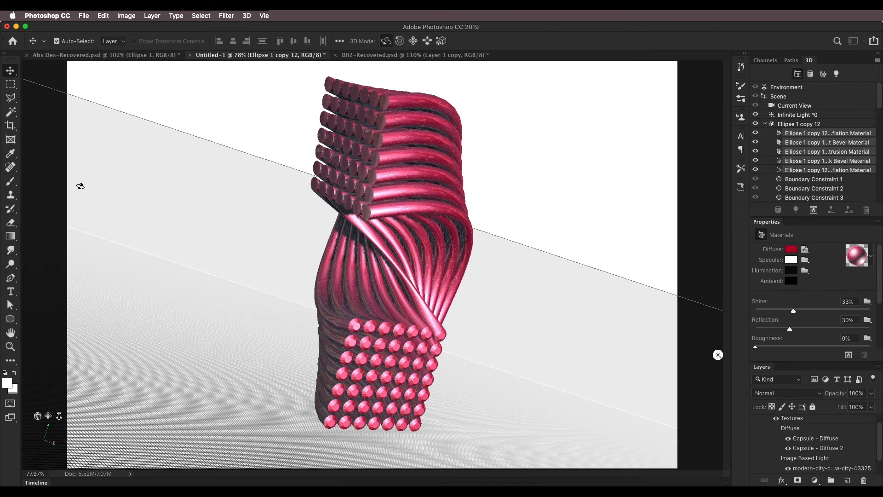
click(12, 85)
drag(318, 180, 467, 259)
click(814, 210)
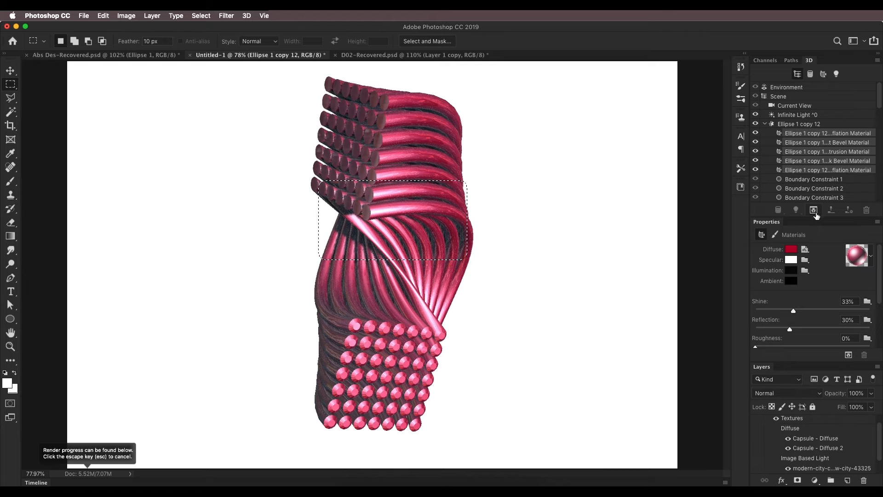
Compare the test render with the D01.jpg preview in Finder, then return to Photoshop and deselect the area
click(354, 483)
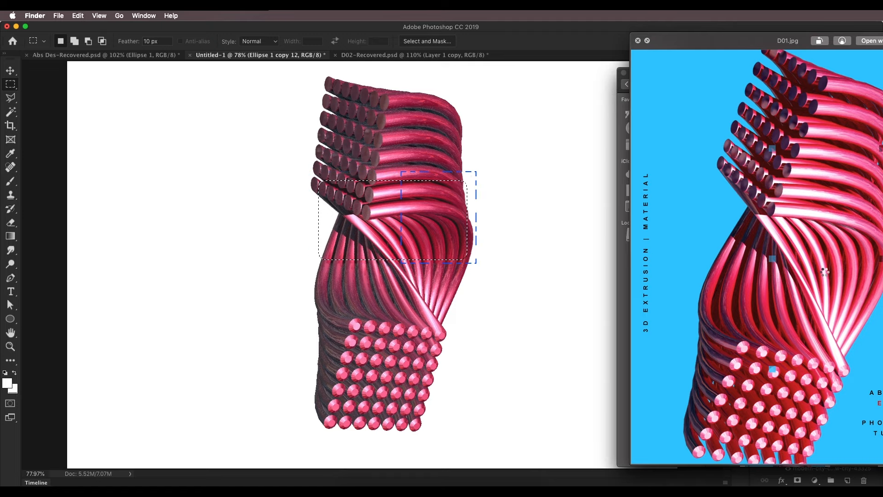
key(space)
click(532, 158)
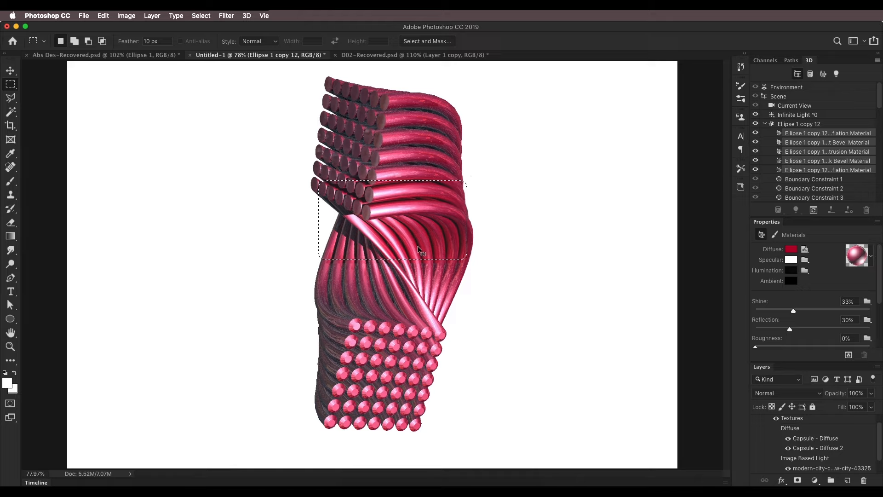
key(super+d)
Set the Infinite Light's intensity to 150%
click(782, 89)
click(865, 279)
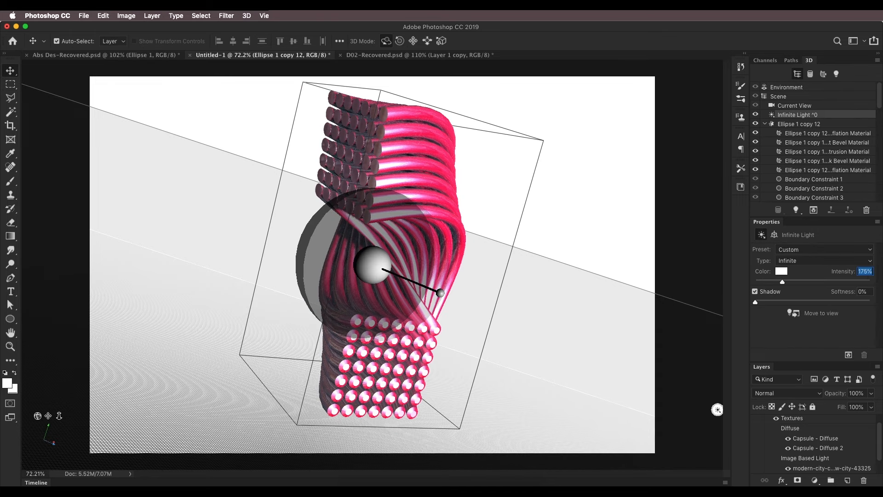
text(150)
Render the tubes with the adjusted lighting, stop the render and choose the Rectangular Marquee Tool
click(814, 210)
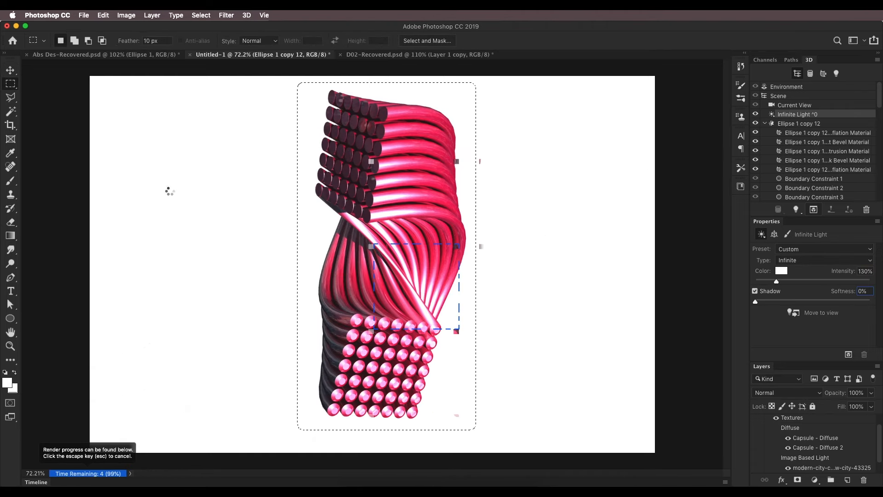
key(Escape)
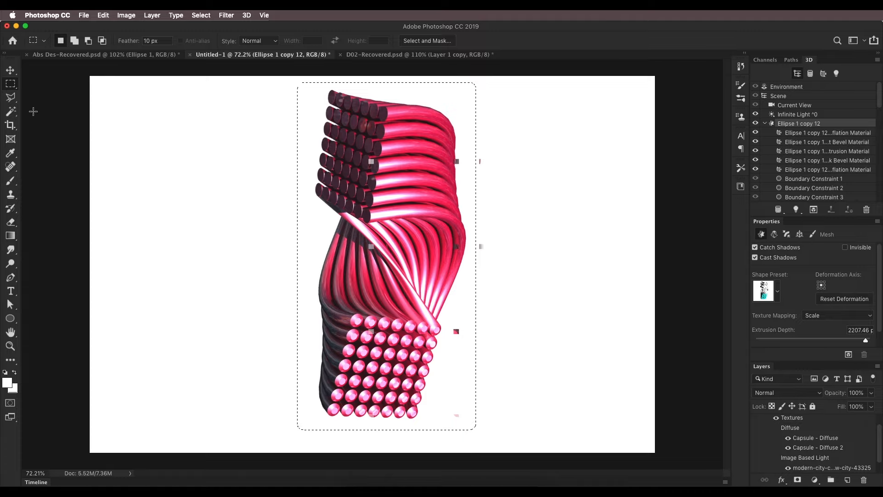
right_click(11, 86)
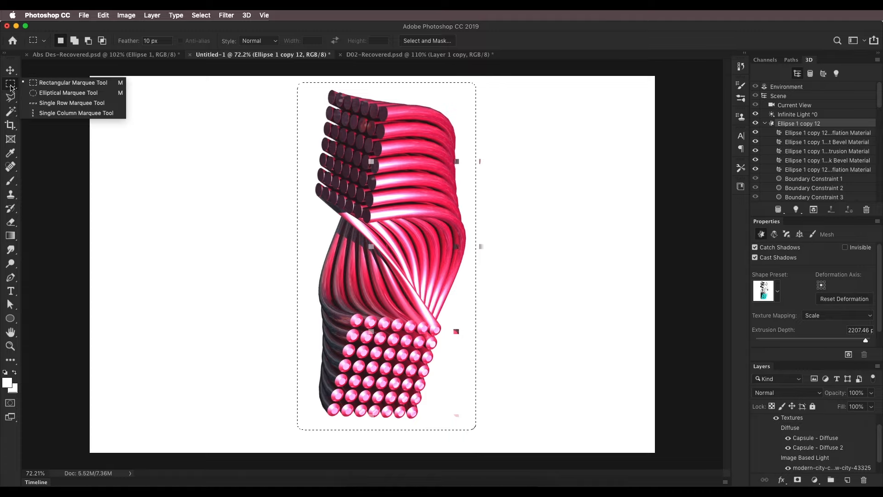
click(45, 87)
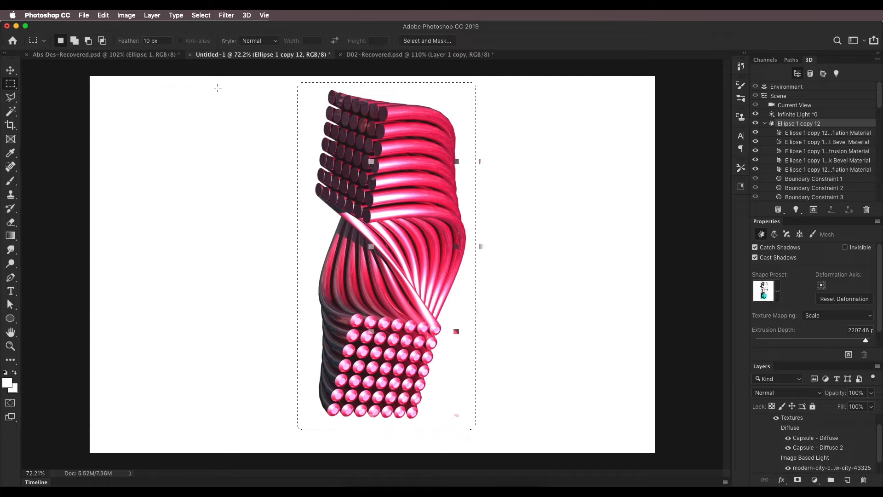
Copy the rendered tubes inside a rectangular selection to a new layer and place the copy beside the original
drag(287, 81, 508, 438)
key(super+j)
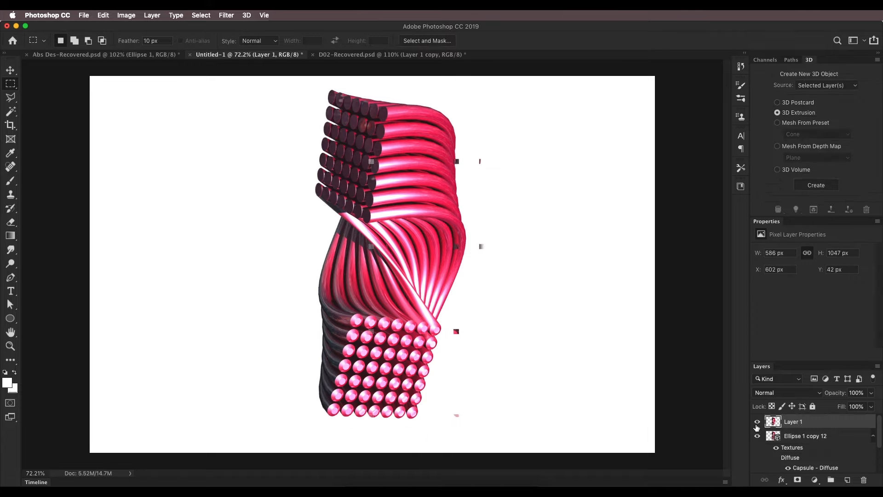
click(758, 424)
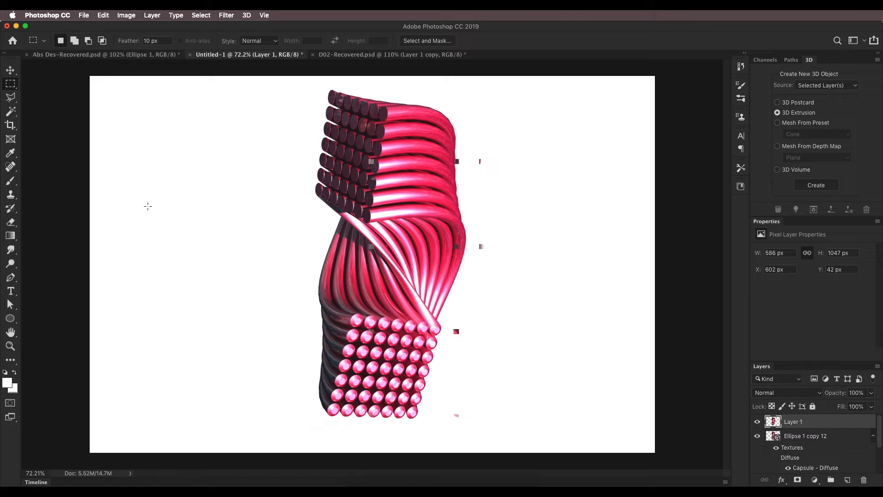
click(11, 70)
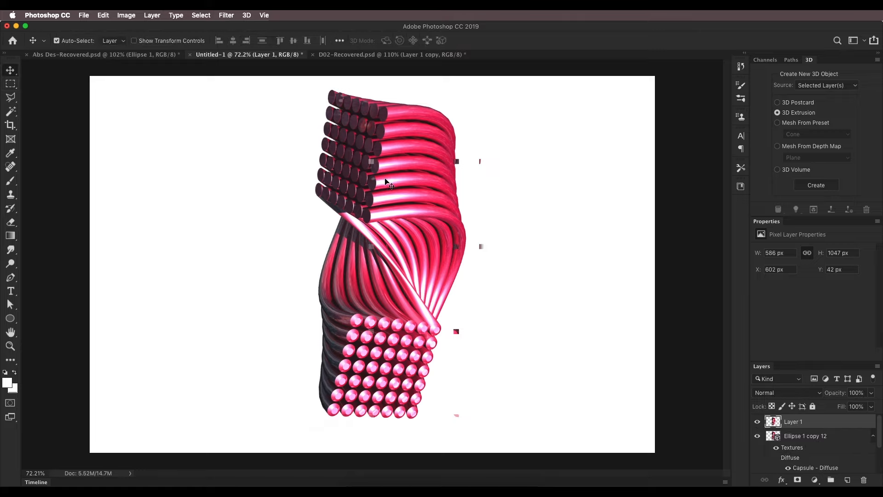
drag(387, 177, 557, 186)
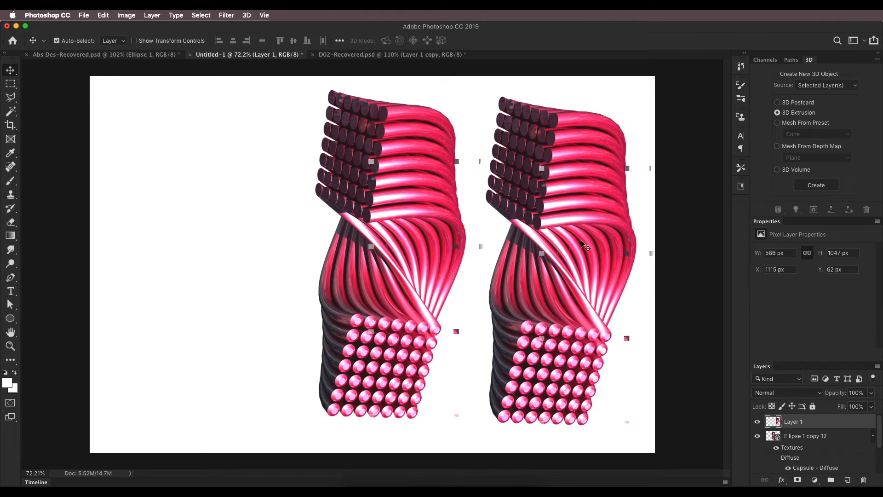
click(757, 421)
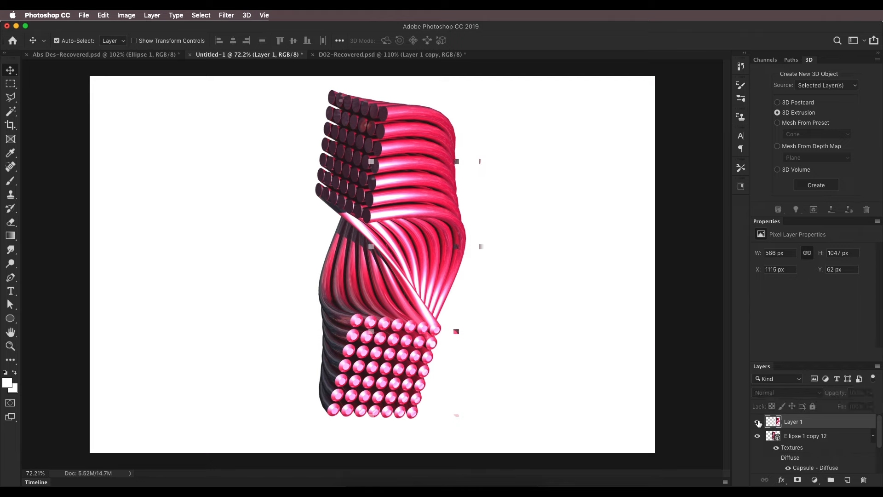
click(758, 422)
drag(608, 267, 599, 267)
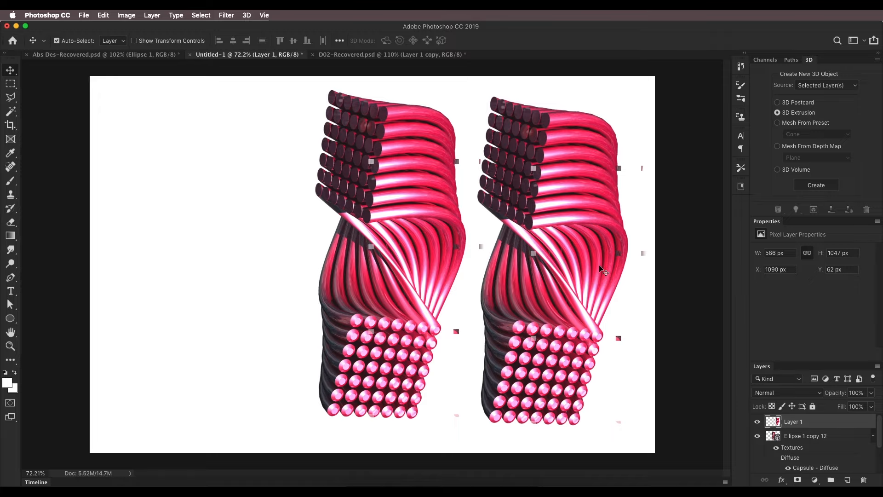
Examine the rendered tube ends, surfaces and stray squares up close on the original and the copy
scroll(573, 212, up, 10)
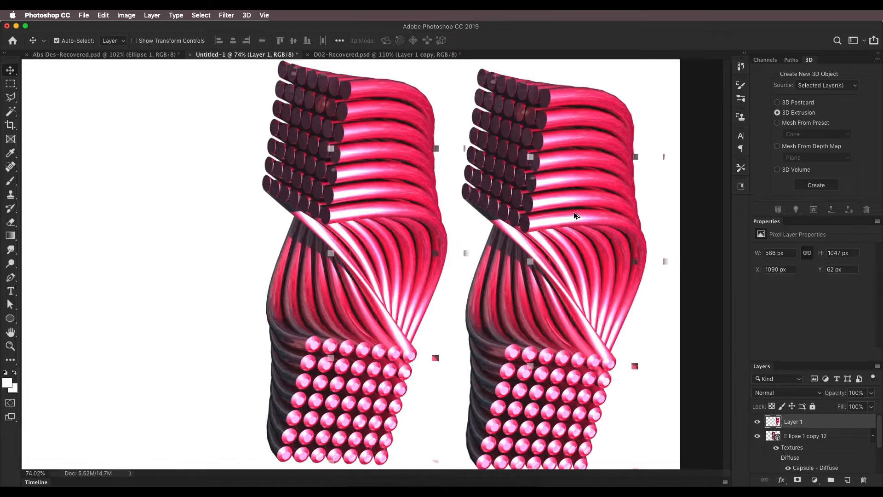
drag(495, 260, 494, 286)
scroll(494, 286, down, 5)
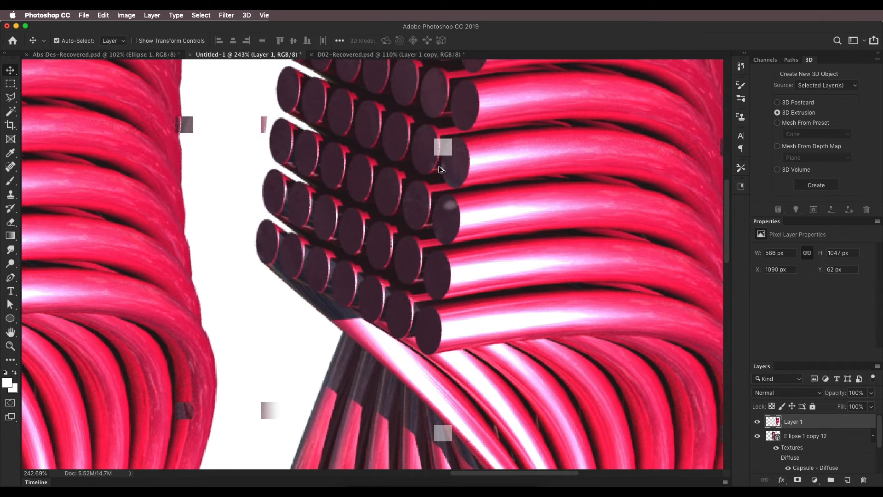
scroll(441, 155, down, 6)
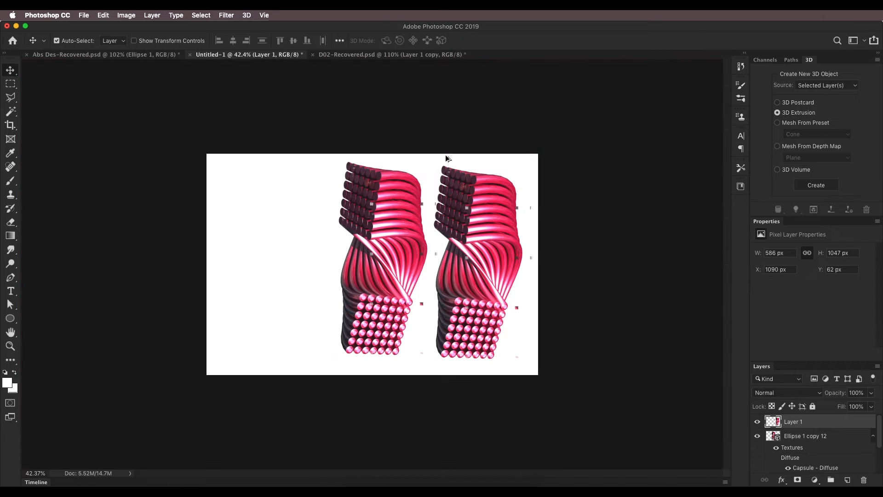
scroll(445, 155, up, 4)
scroll(348, 261, down, 3)
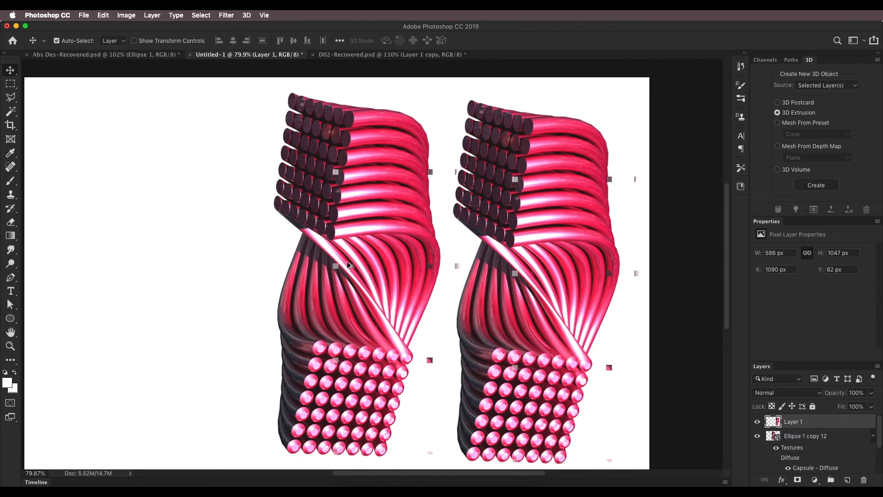
scroll(445, 244, down, 1)
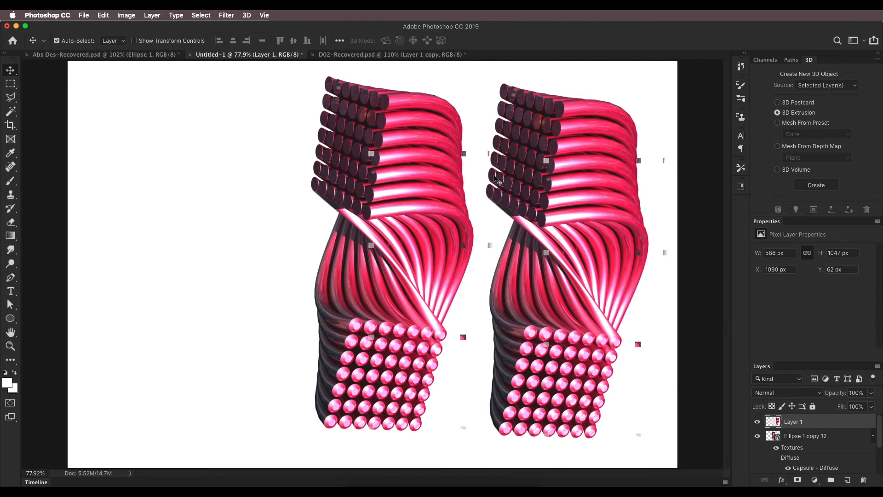
scroll(569, 162, up, 1)
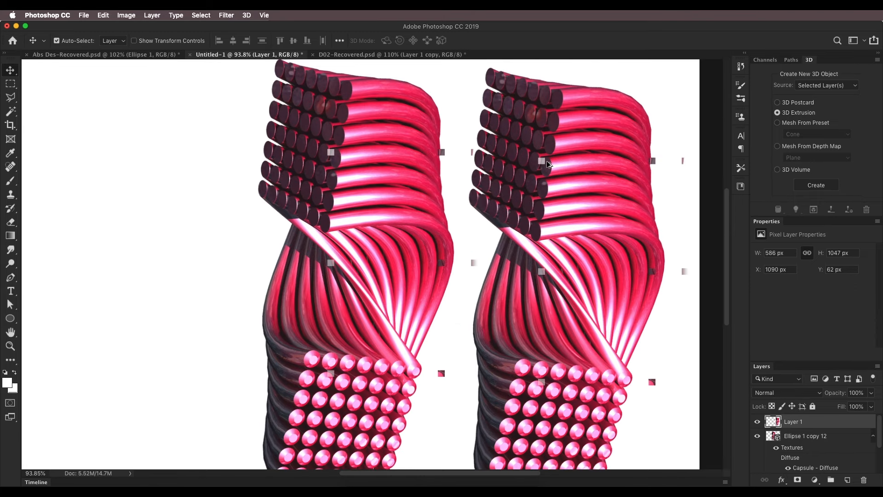
scroll(549, 165, down, 1)
Compare the tubes with the D01 copy.psd preview in Finder, then return to Photoshop and select the original 3D layer
click(350, 480)
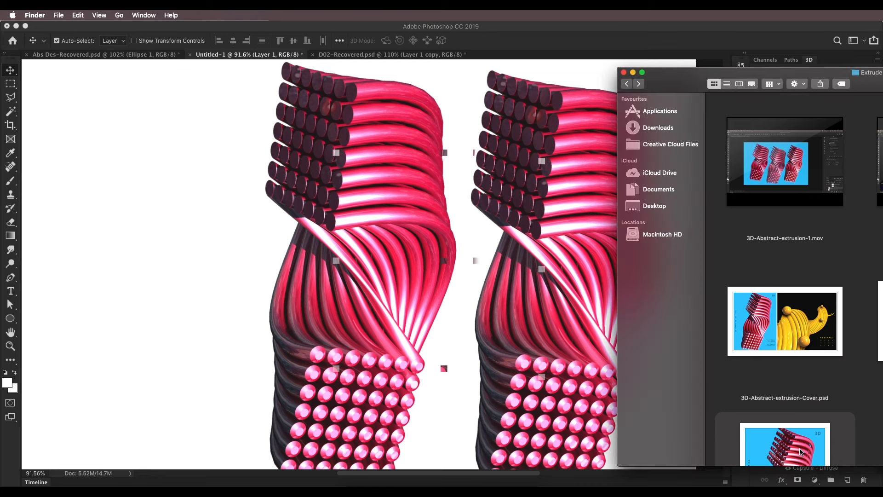
key(space)
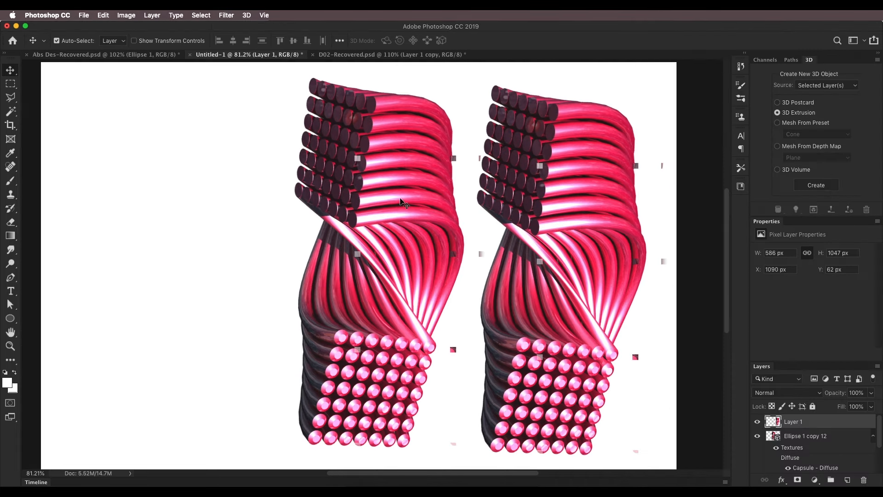
click(388, 205)
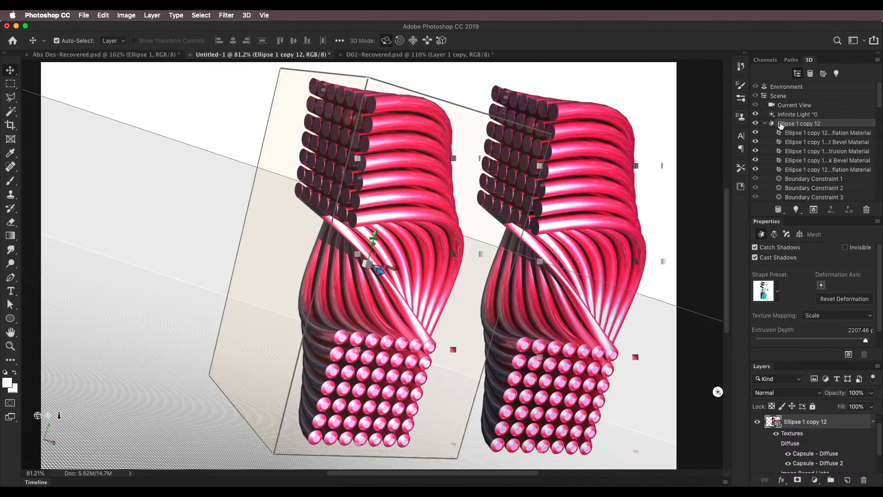
Review the Environment's image-based lighting and set the Infinite Light's intensity to 130%
click(785, 87)
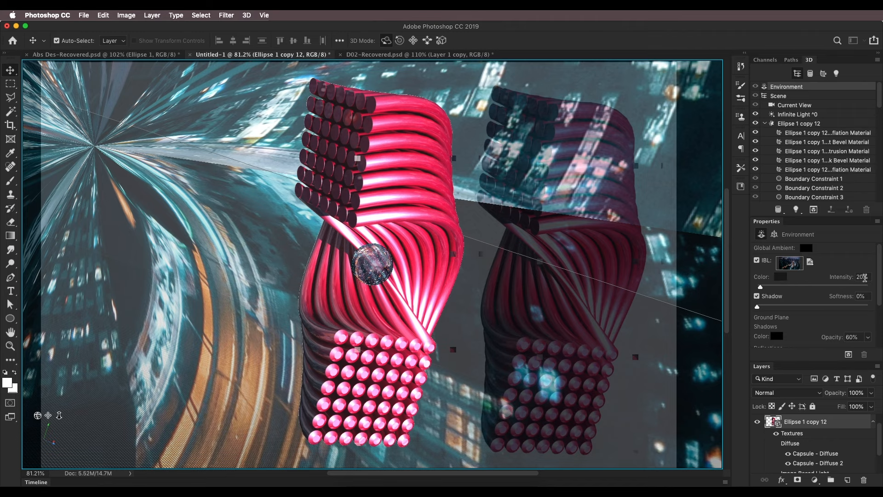
click(794, 116)
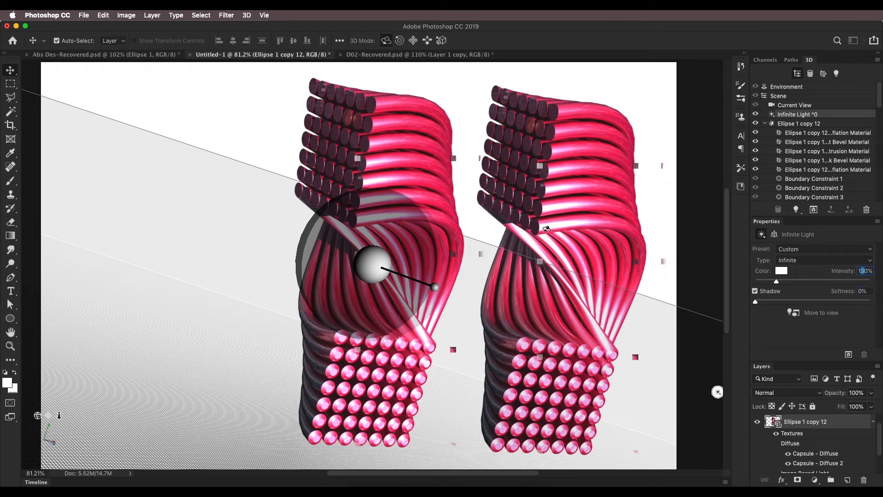
click(13, 72)
scroll(444, 207, down, 7)
scroll(444, 207, up, 4)
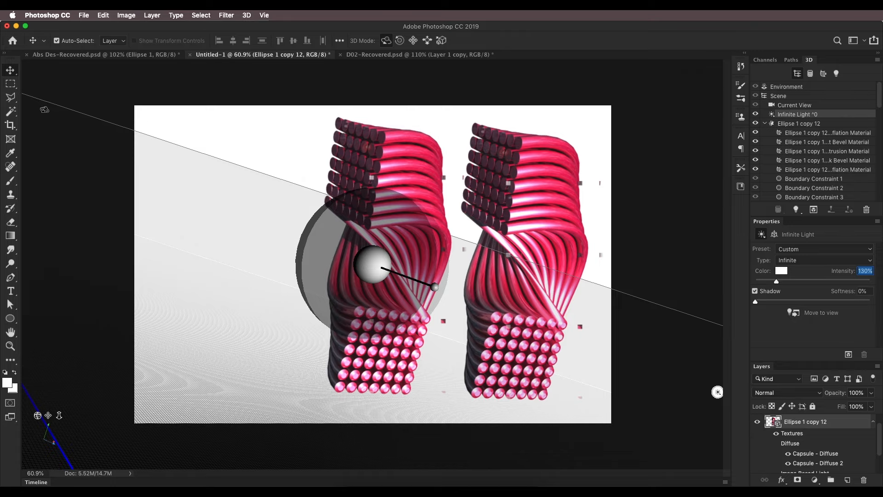
click(10, 85)
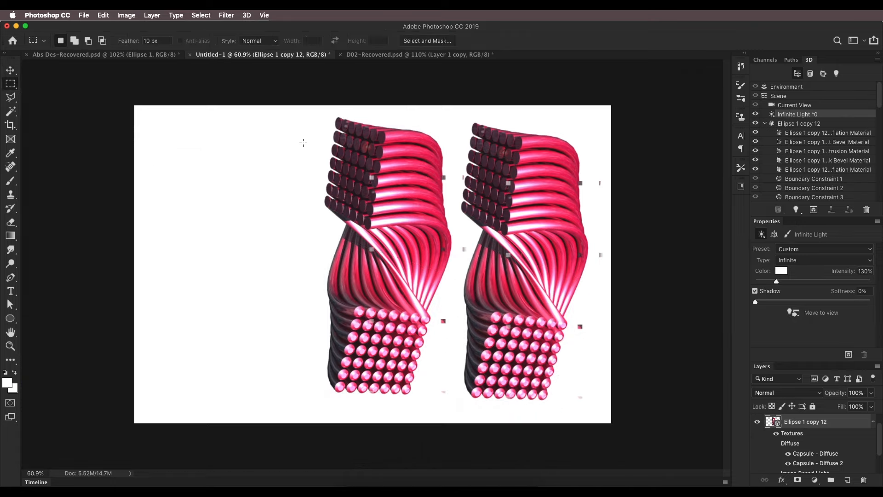
Open D01 copy.psd from Finder in Photoshop as a reference, then return to the Untitled-1 document
click(355, 480)
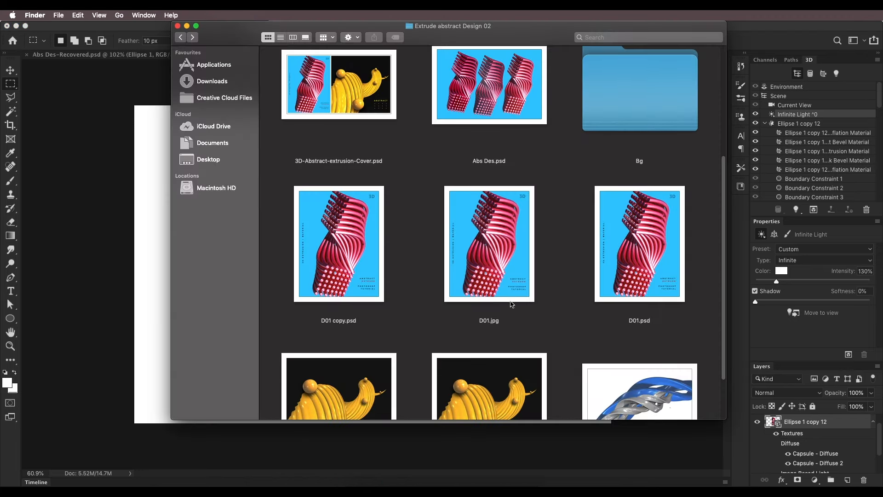
click(500, 292)
click(364, 286)
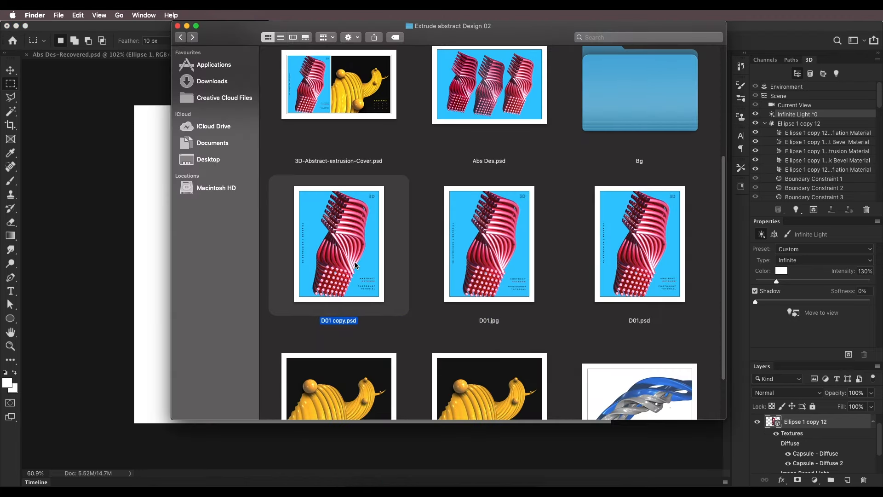
right_click(378, 249)
click(383, 266)
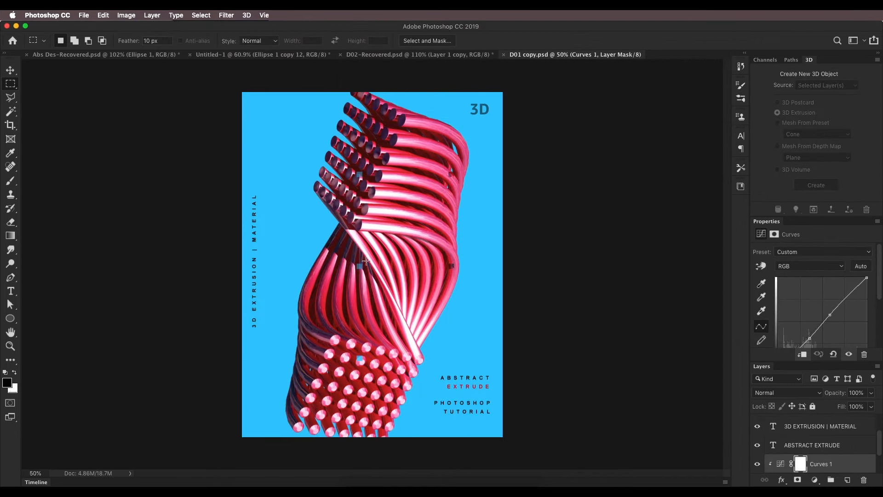
click(300, 55)
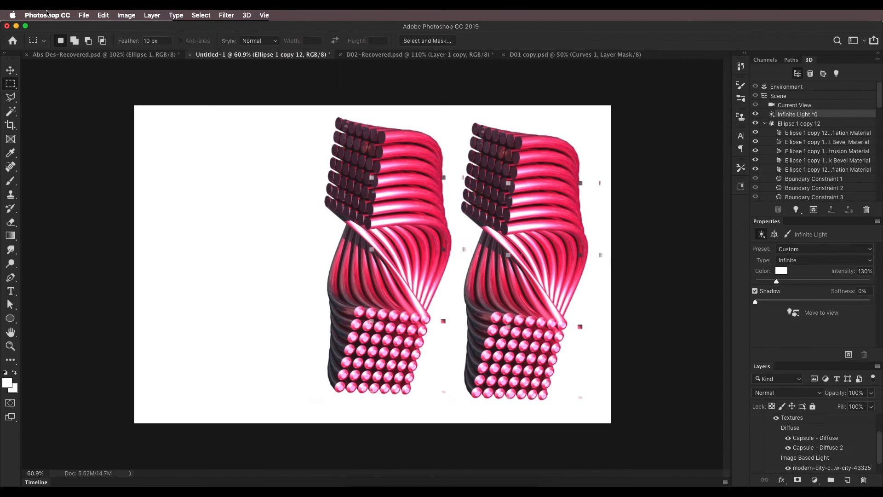
Create a new portrait RGB document of 400 × 600 mm at 72 pixels/inch with a white background
click(81, 17)
click(93, 26)
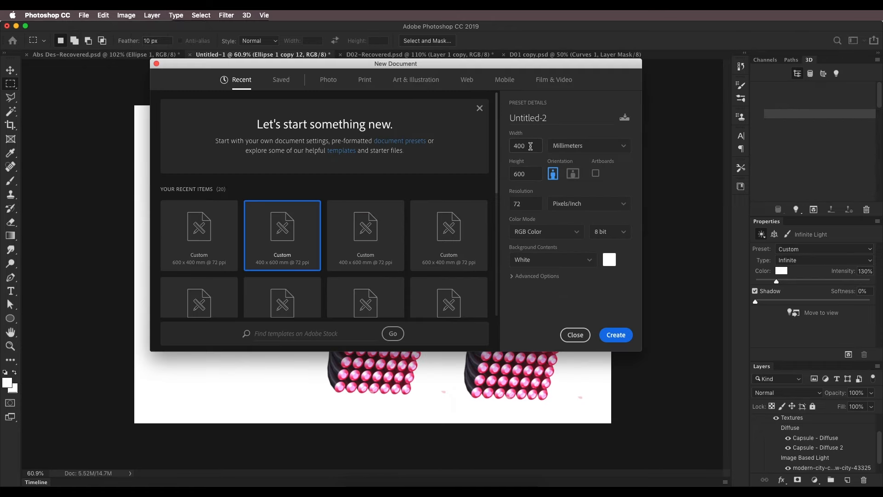
drag(527, 203, 509, 205)
click(615, 335)
Crop the new document from its lower edge to a height of about 1555 px
key(c)
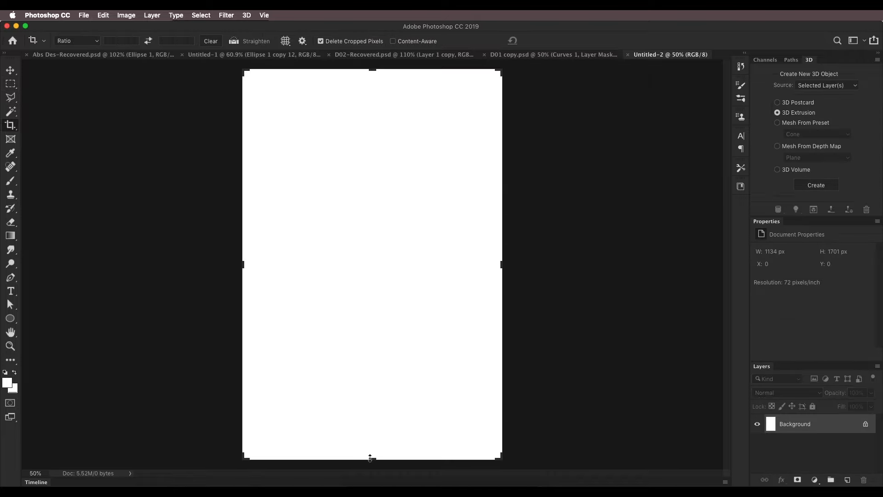
drag(371, 457, 371, 440)
key(Return)
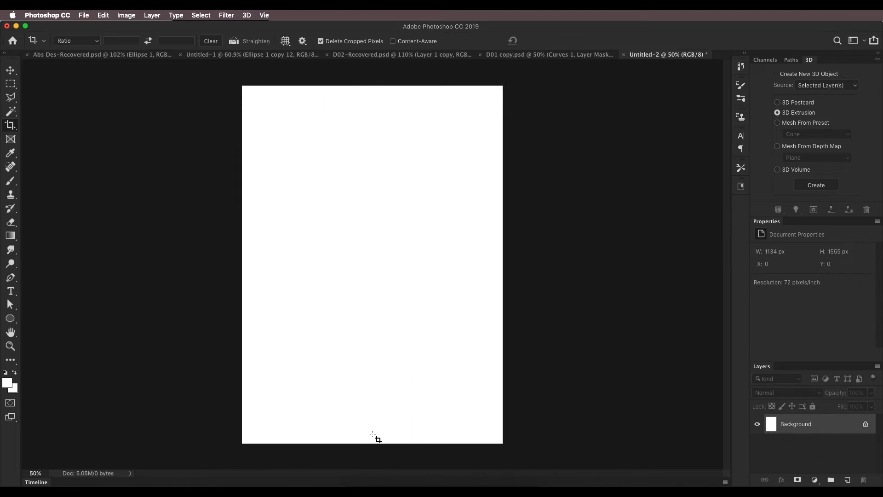
Copy the rasterized tubes on Layer 1 from Untitled-1 into Untitled-2 and place them near the canvas centre
click(8, 72)
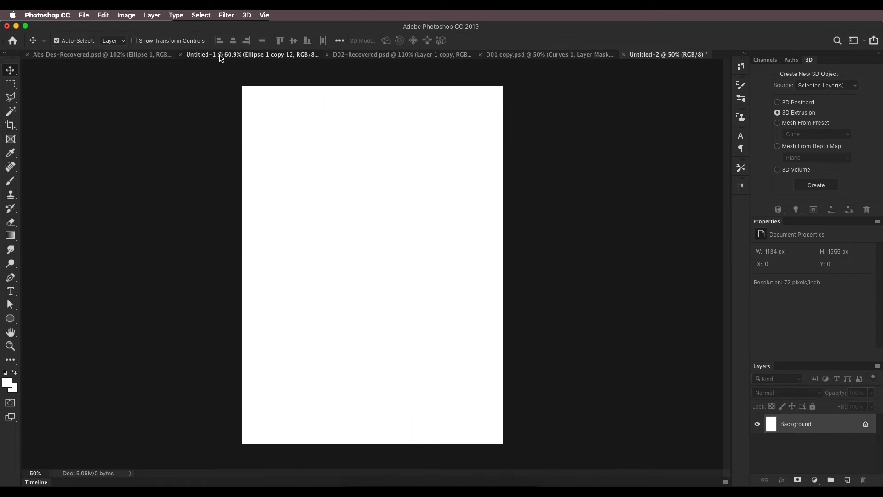
click(224, 57)
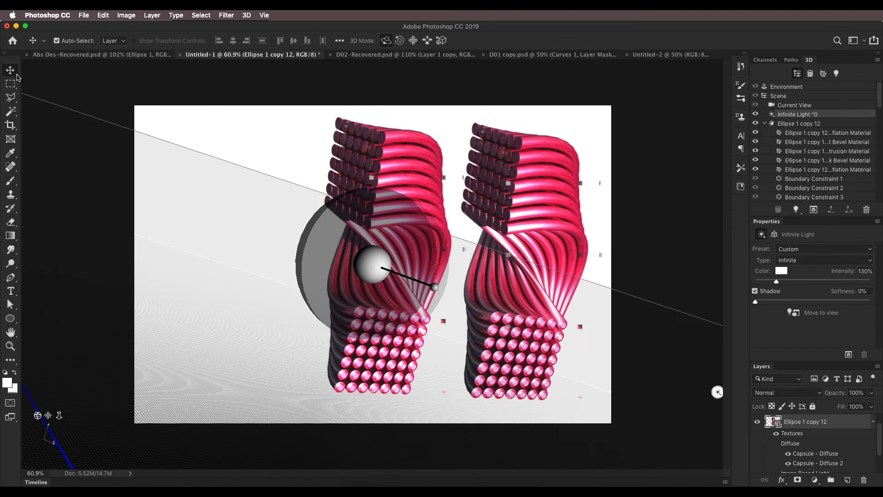
scroll(801, 438, up, 2)
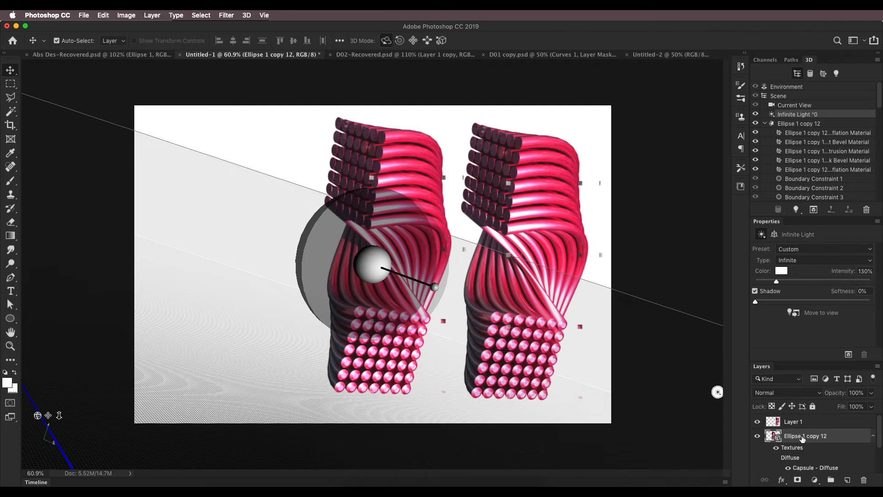
click(787, 427)
drag(562, 225, 647, 57)
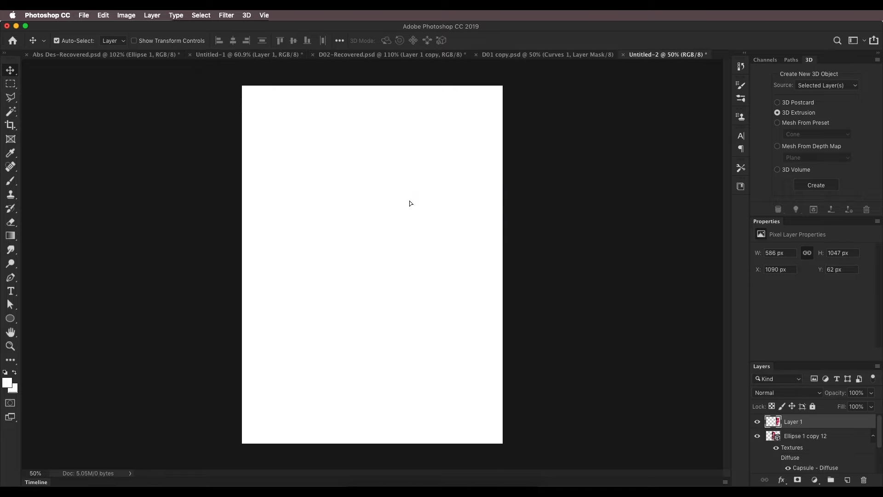
drag(409, 200, 410, 202)
drag(418, 169, 390, 238)
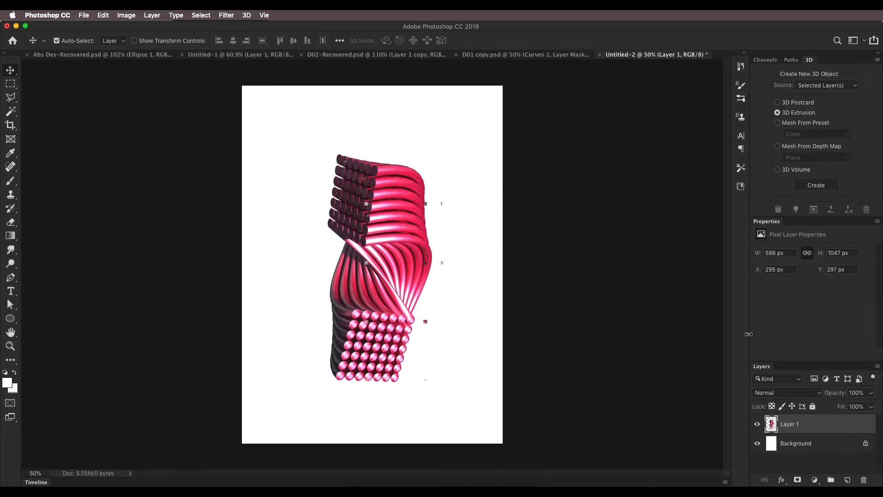
Convert the tubes layer to a Smart Object, then enlarge it to about 1104 × 1760 px and tilt it clockwise to fill the canvas
right_click(808, 434)
click(510, 280)
key(super+t)
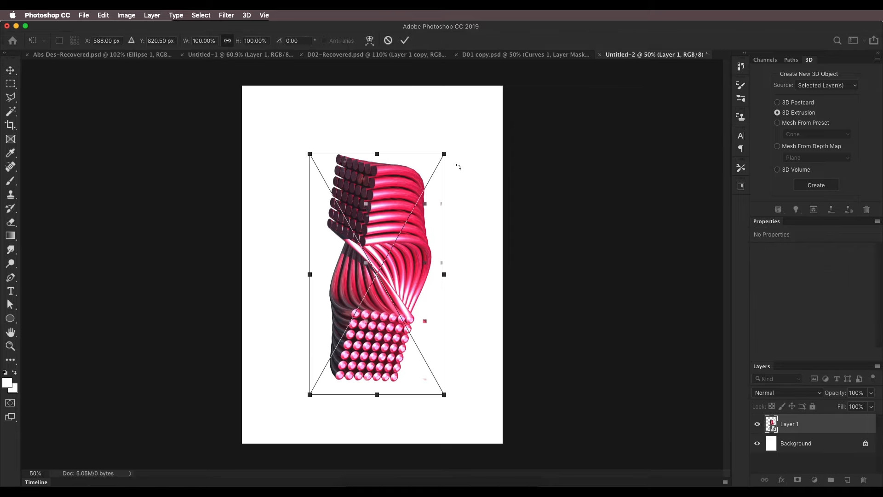
drag(448, 155, 477, 130)
drag(302, 396, 291, 414)
drag(468, 119, 496, 68)
drag(292, 414, 263, 462)
drag(512, 74, 541, 101)
drag(435, 199, 428, 212)
key(Return)
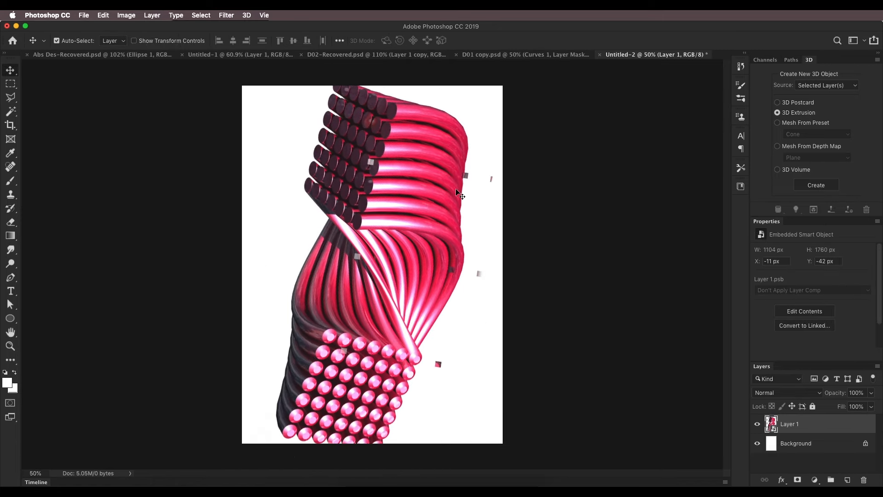
Add a layer mask to the tubes and paint out the stray squares beside them with a small black brush
key(b)
click(798, 480)
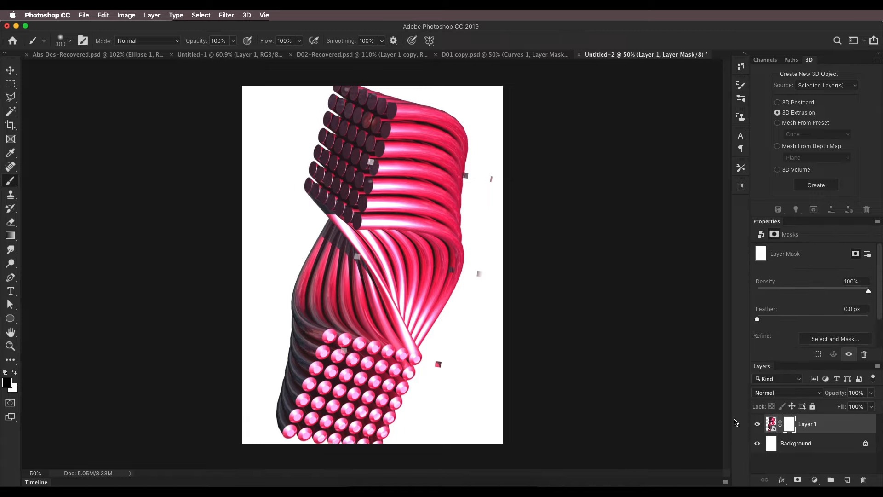
key(d)
key(bracketleft)
key(bracketleft)
key(bracketleft)
key(bracketleft)
key(bracketleft)
key(bracketleft)
key(bracketleft)
mouse_move(482, 273)
mouse_down()
mouse_move(480, 259)
mouse_move(482, 276)
mouse_up()
drag(490, 187, 493, 177)
drag(438, 364, 440, 369)
Copy the four text layers, from PHOTOSHOP TUTORIAL to ABSTRACT EXTRUDE, from D01 copy.psd into Untitled-2
click(10, 69)
click(462, 55)
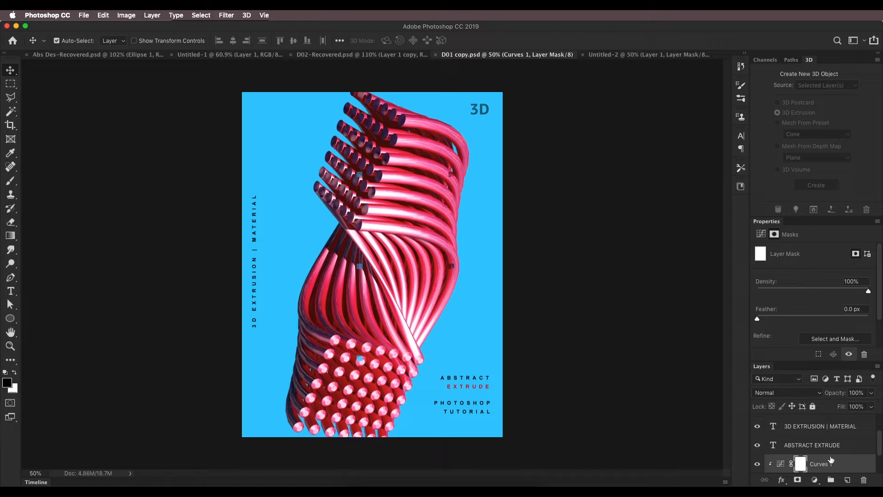
scroll(831, 459, down, 2)
scroll(832, 459, up, 1)
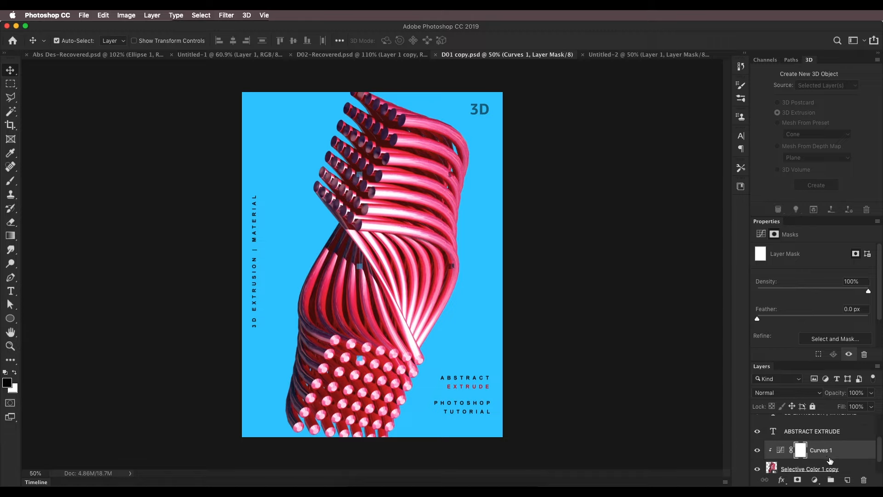
click(832, 432)
scroll(834, 437, up, 3)
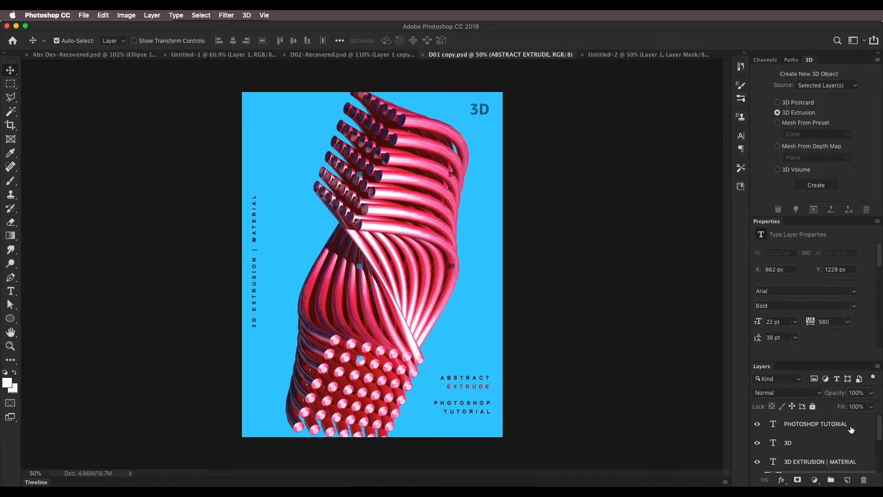
shift+click(850, 429)
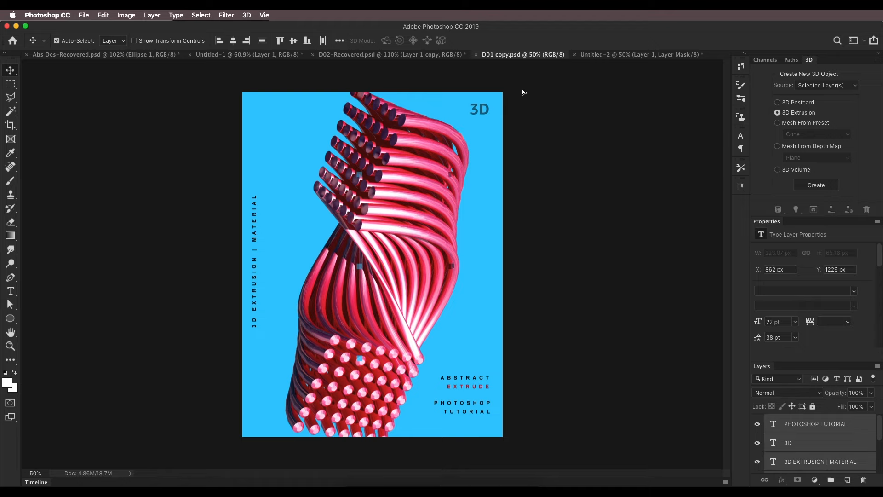
drag(523, 91, 534, 125)
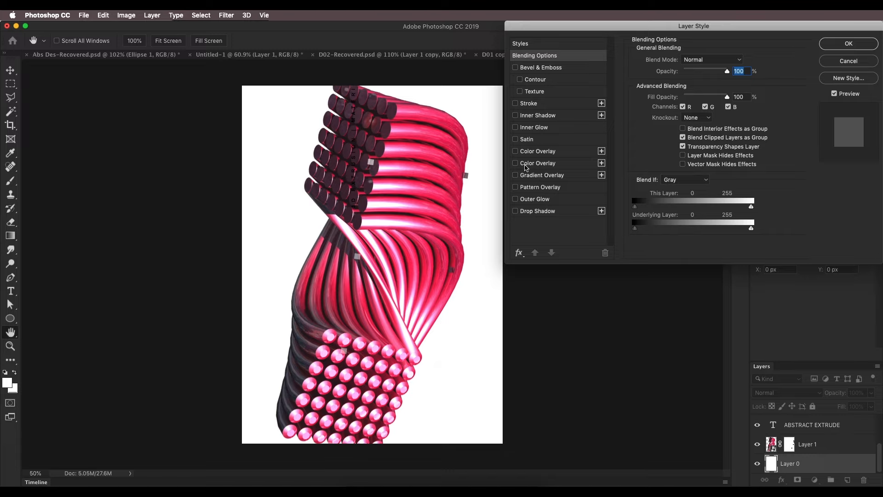
Give the background Layer 0 a Color Overlay in Normal blend mode with the bright blue 00c0ff
click(533, 155)
click(695, 60)
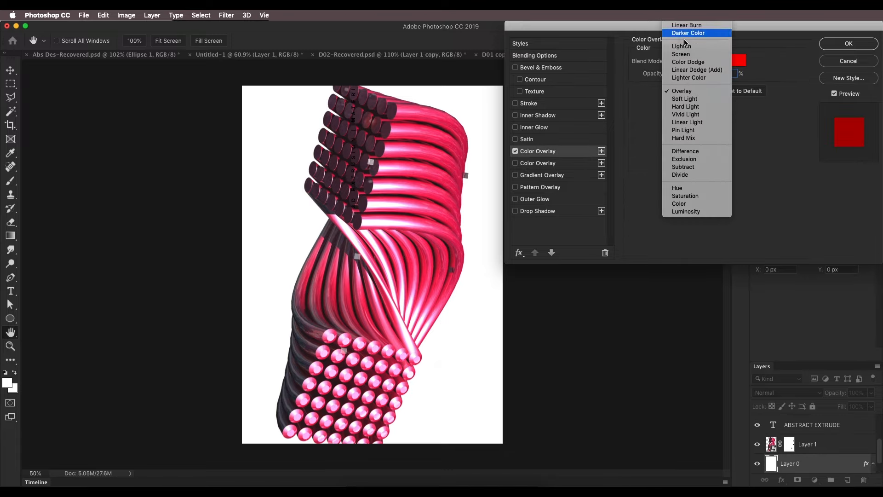
click(684, 26)
click(741, 62)
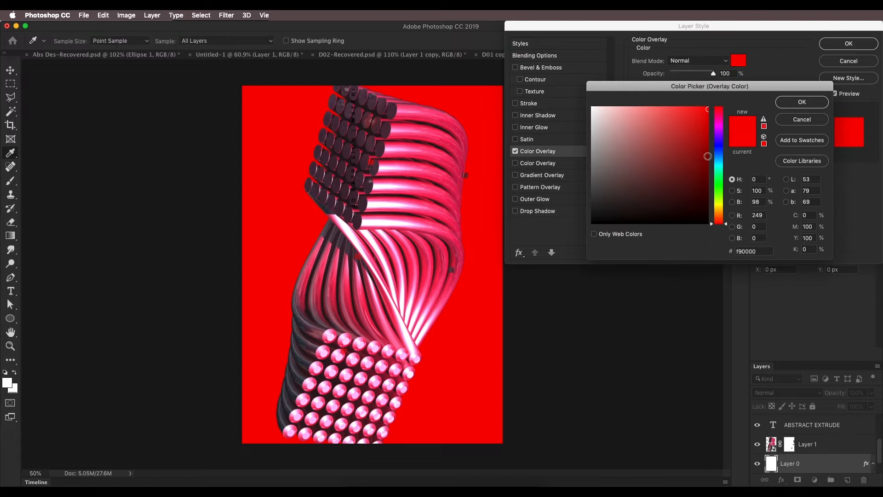
drag(718, 161, 718, 159)
drag(705, 121, 717, 103)
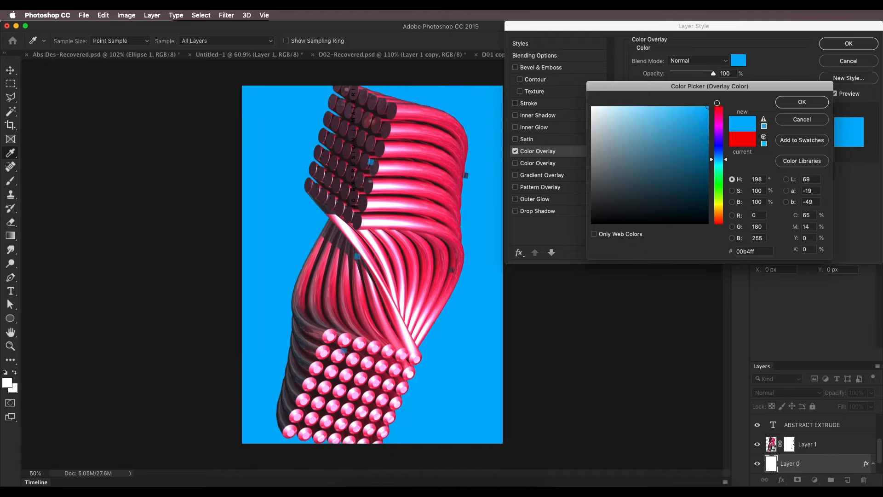
drag(720, 164, 721, 160)
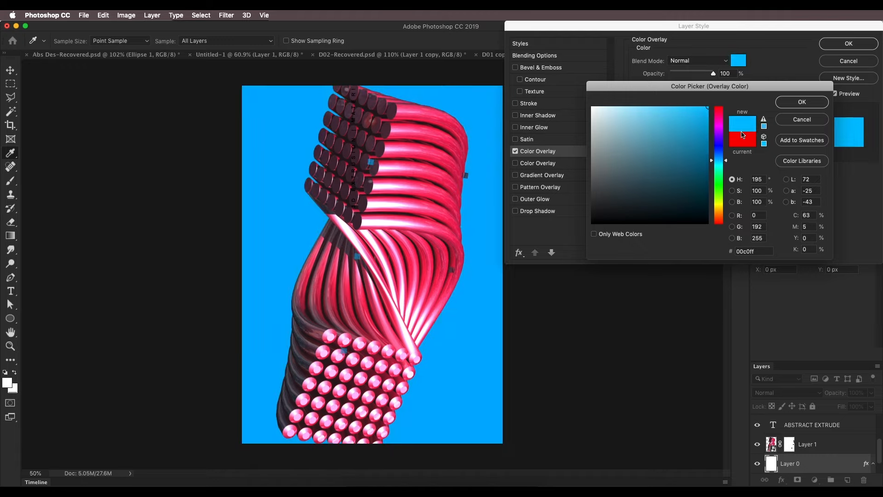
click(802, 101)
click(848, 43)
Select all four text layers and move them together onto the canvas to match the D01 poster layout
scroll(350, 194, down, 5)
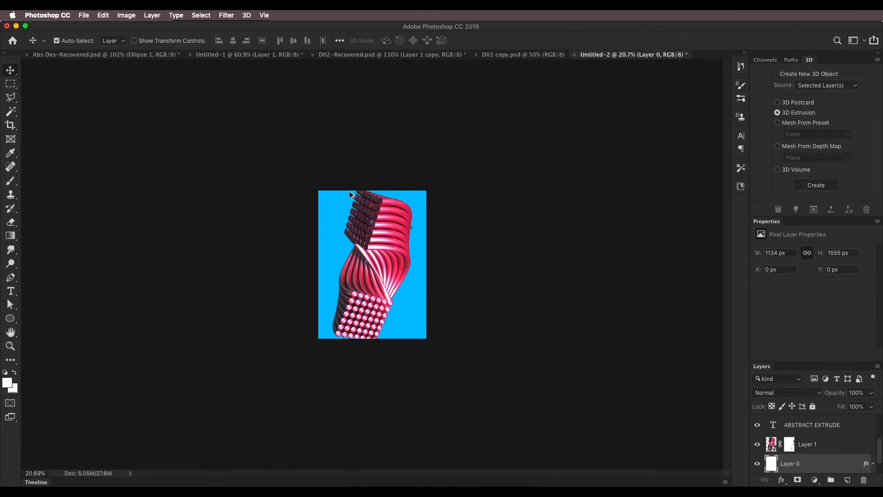
scroll(351, 194, up, 5)
scroll(838, 448, up, 3)
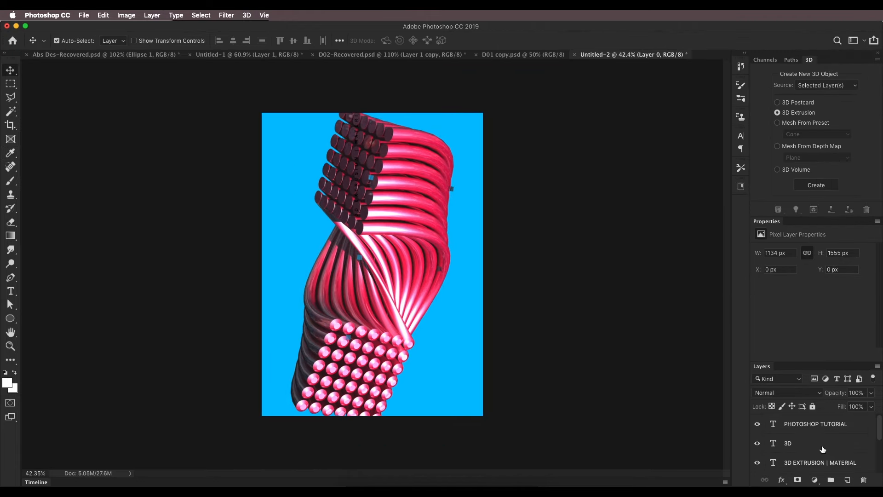
click(822, 430)
scroll(822, 437, down, 2)
shift+click(814, 426)
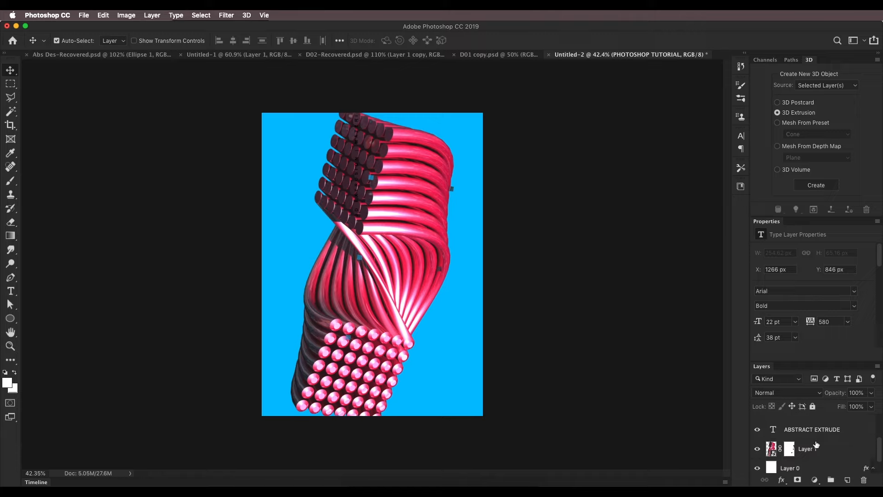
scroll(814, 437, up, 1)
key(super+t)
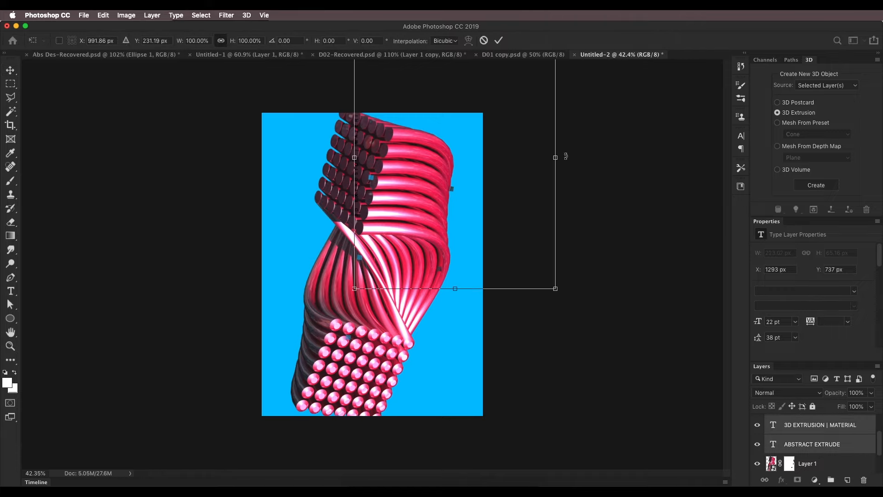
drag(548, 193, 468, 255)
key(Return)
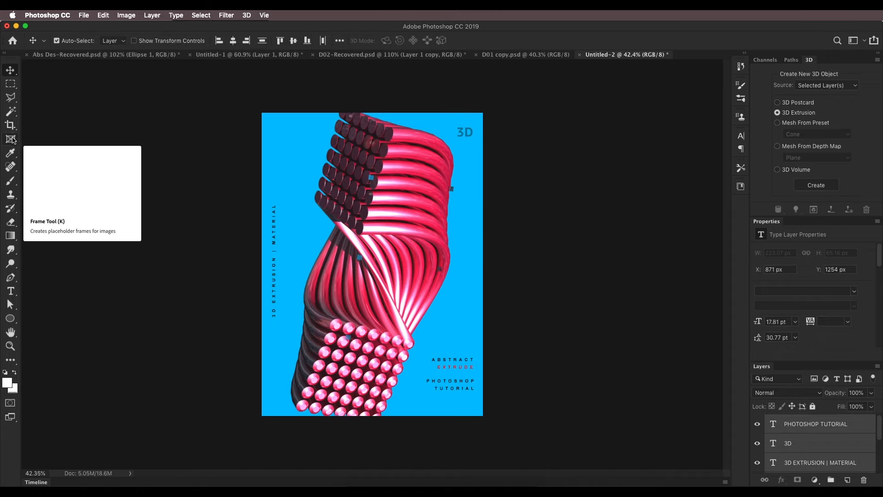
Crop the canvas slightly inward on all sides around its centre to tighten the margins around the text
click(11, 126)
drag(485, 110, 478, 118)
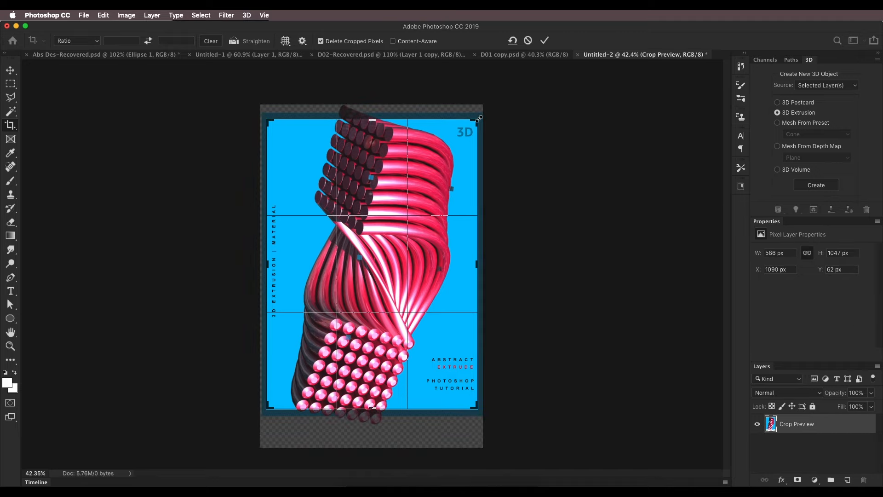
key(Return)
Scale the tubes on Layer 1 down to about 1032 × 1646 px to fit the canvas
key(ctrl+t)
drag(263, 445, 270, 436)
key(Return)
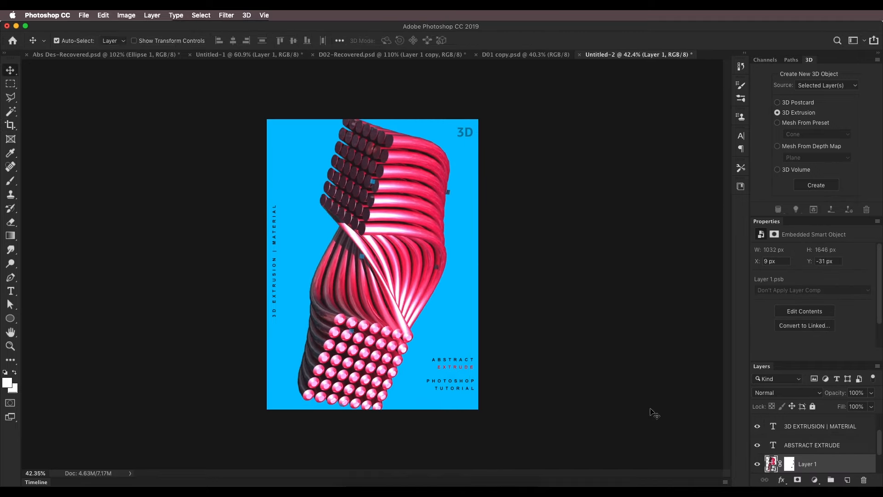
Examine the Curves adjustment clipped to the tubes layer in D01 copy.psd
scroll(782, 437, down, 2)
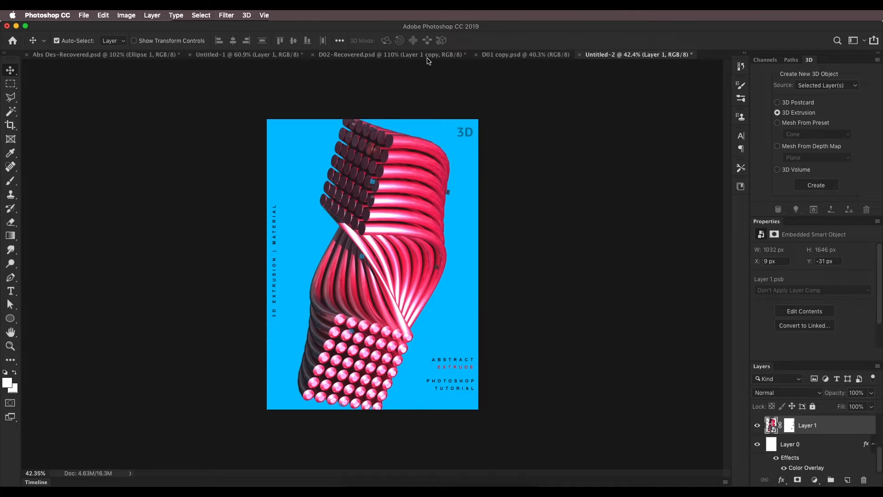
click(522, 56)
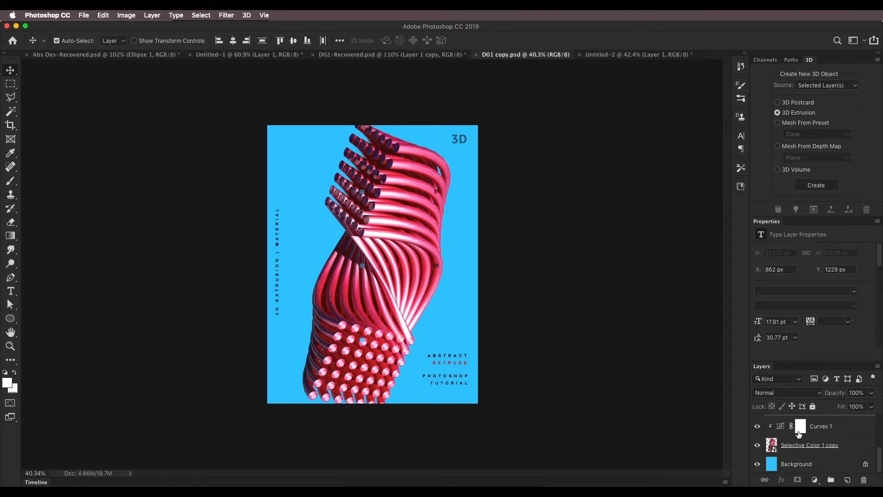
click(798, 432)
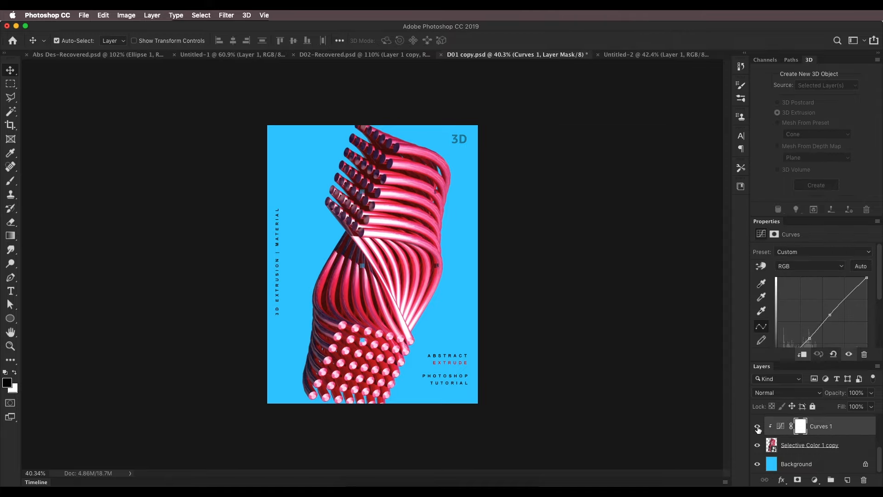
Return to Untitled-2 and start adding a Curves adjustment layer above the tubes on Layer 1
click(660, 55)
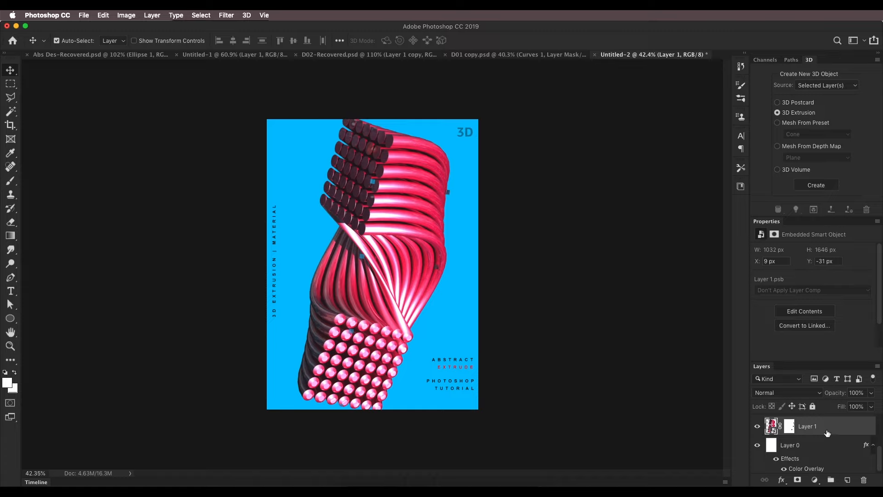
click(817, 481)
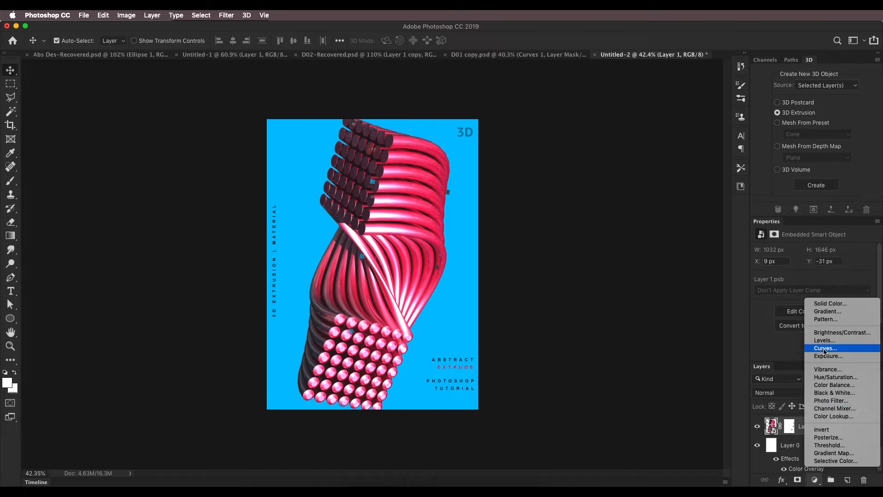